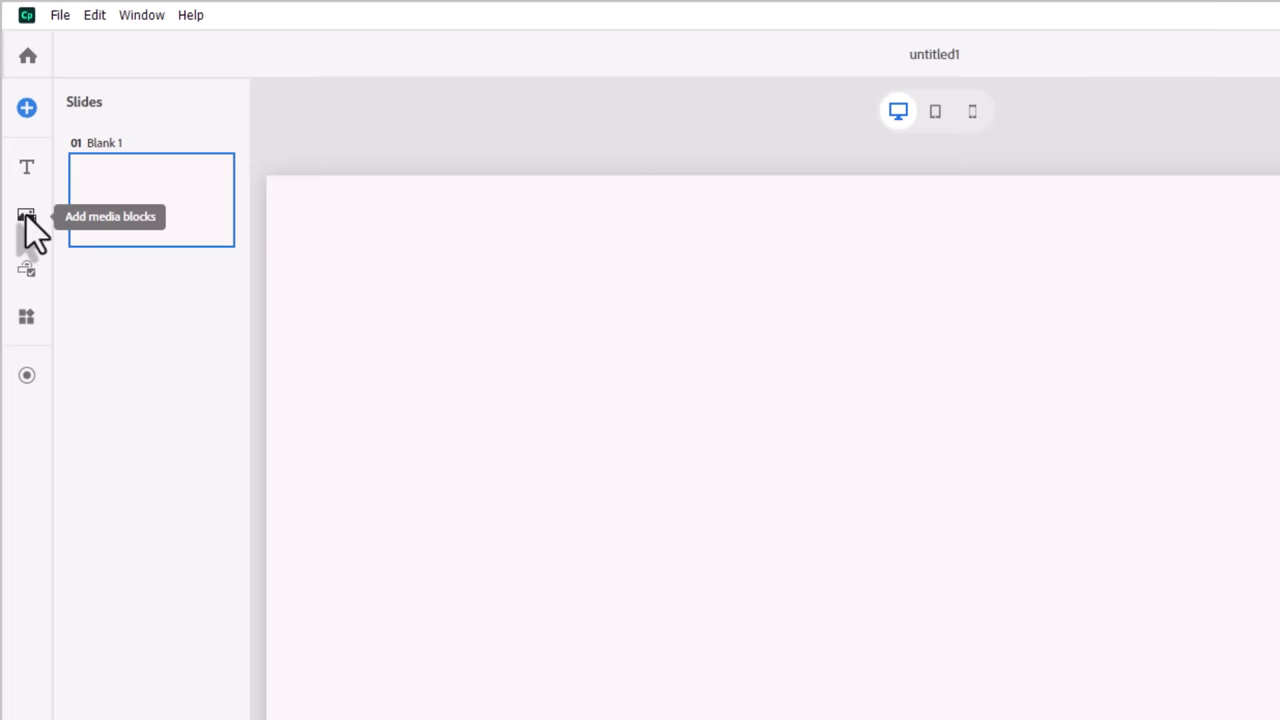
# Add a Slide Video media block to the blank slide and keep the block selected.
pyautogui.click(26, 215)
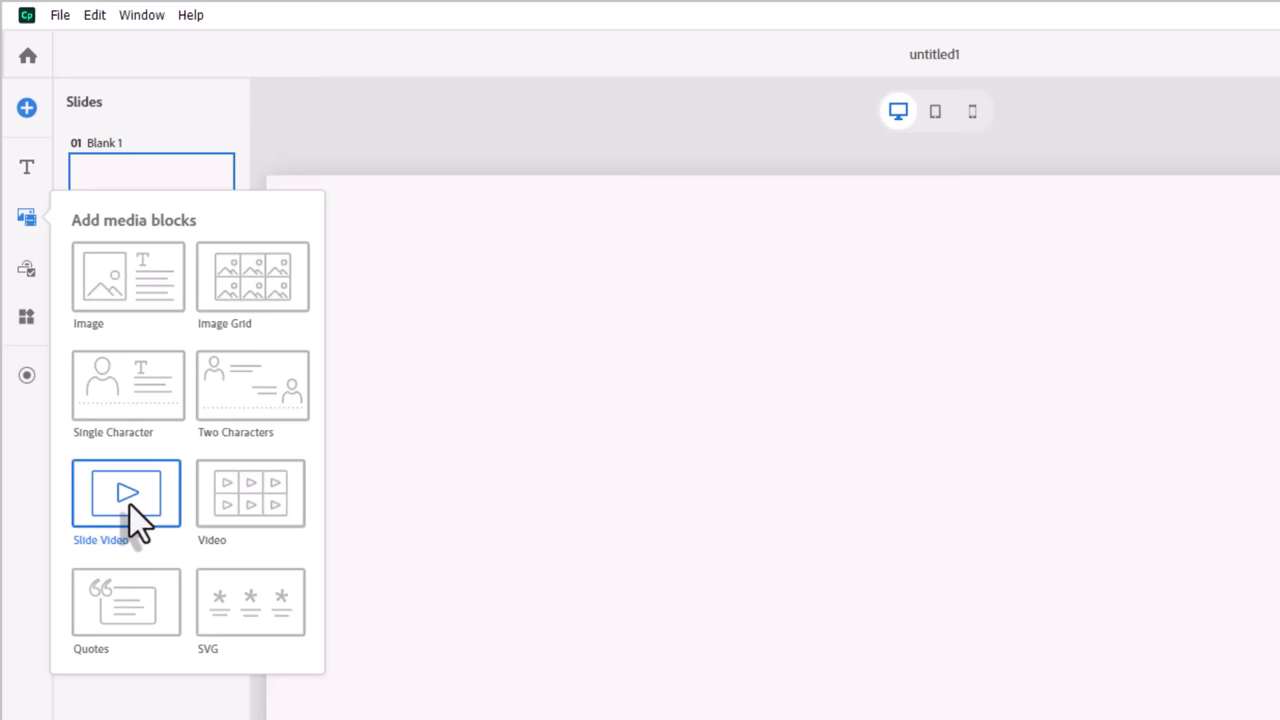
pyautogui.click(130, 504)
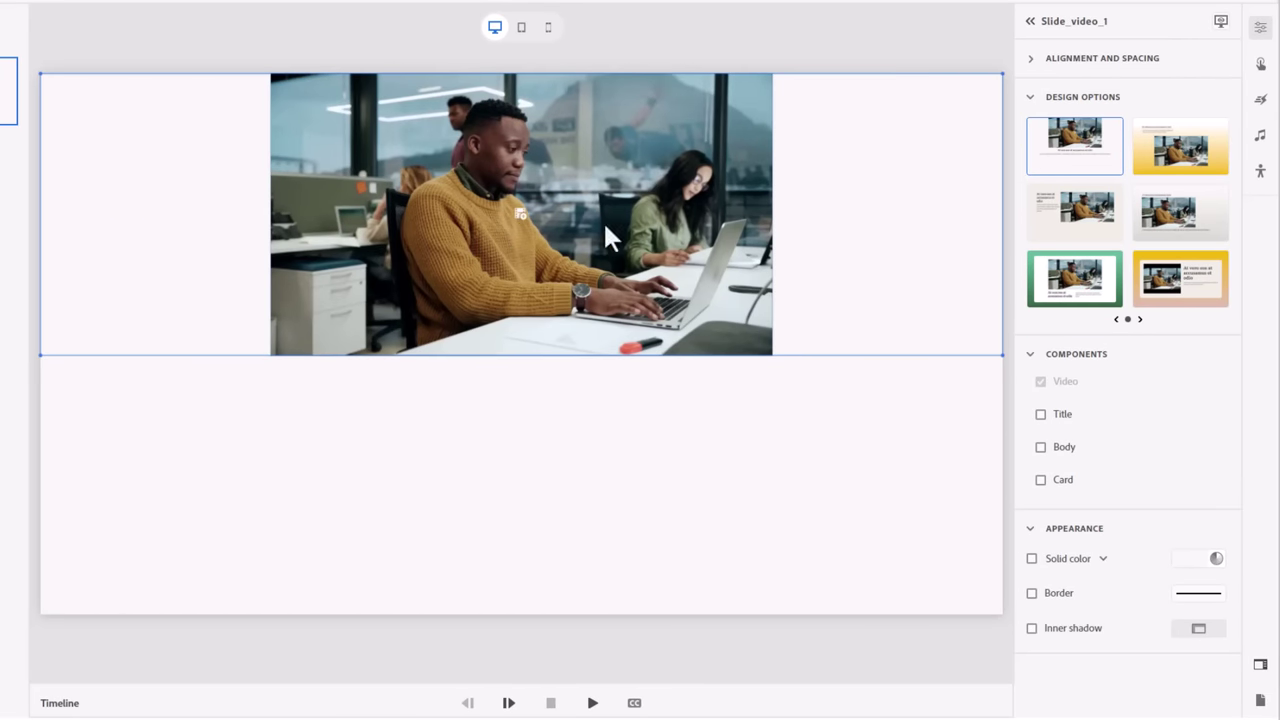
pyautogui.click(907, 206)
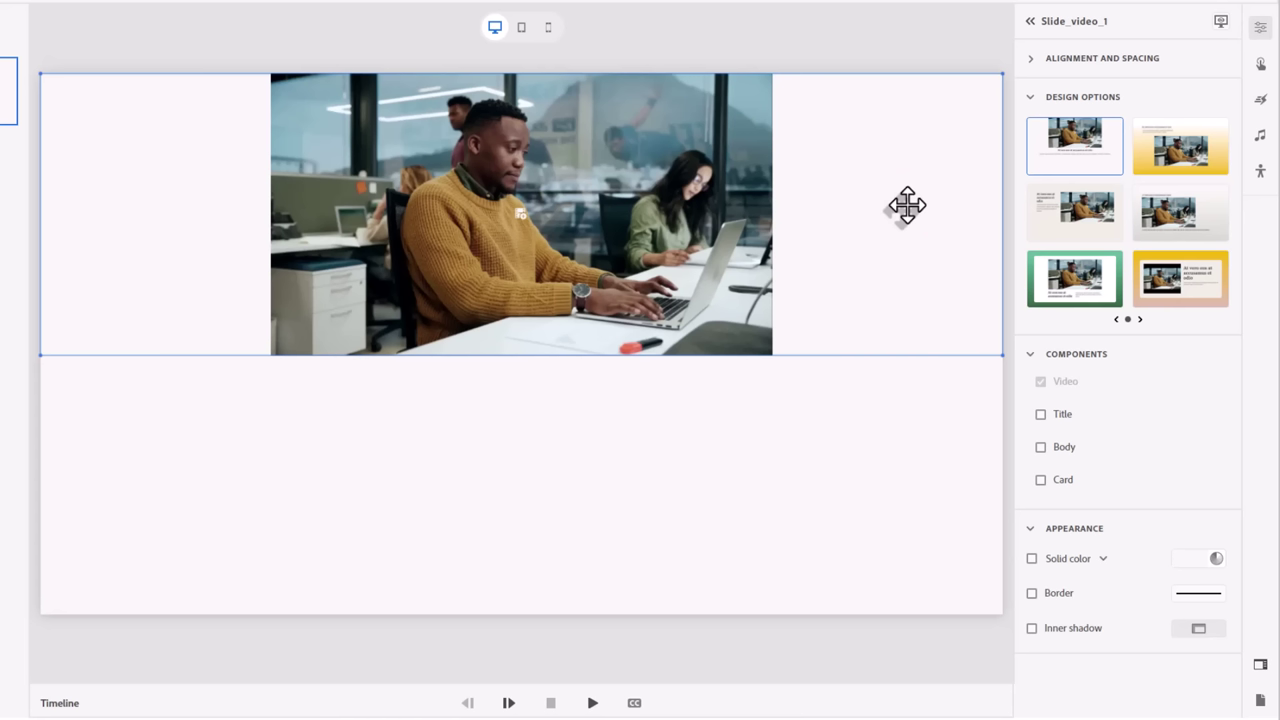
# Try the other five design options on the slide video block and return to the first, plain layout.
pyautogui.click(1191, 150)
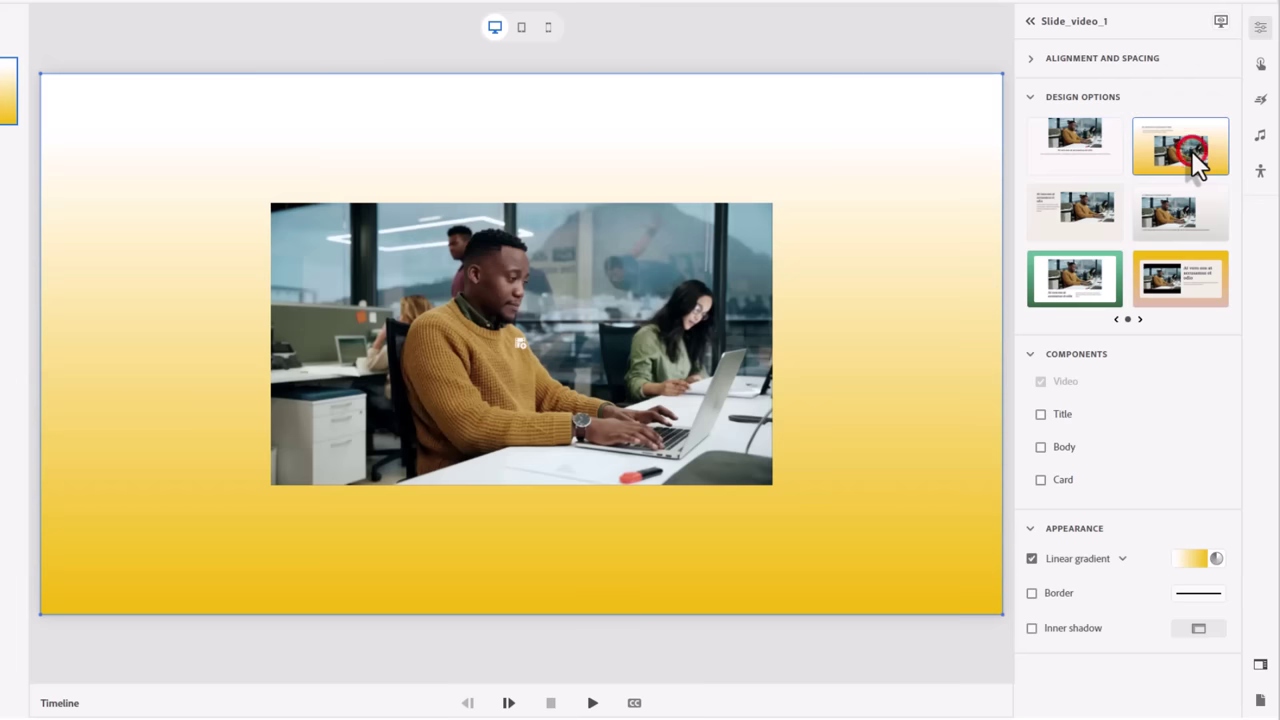
pyautogui.click(1083, 216)
pyautogui.click(1221, 214)
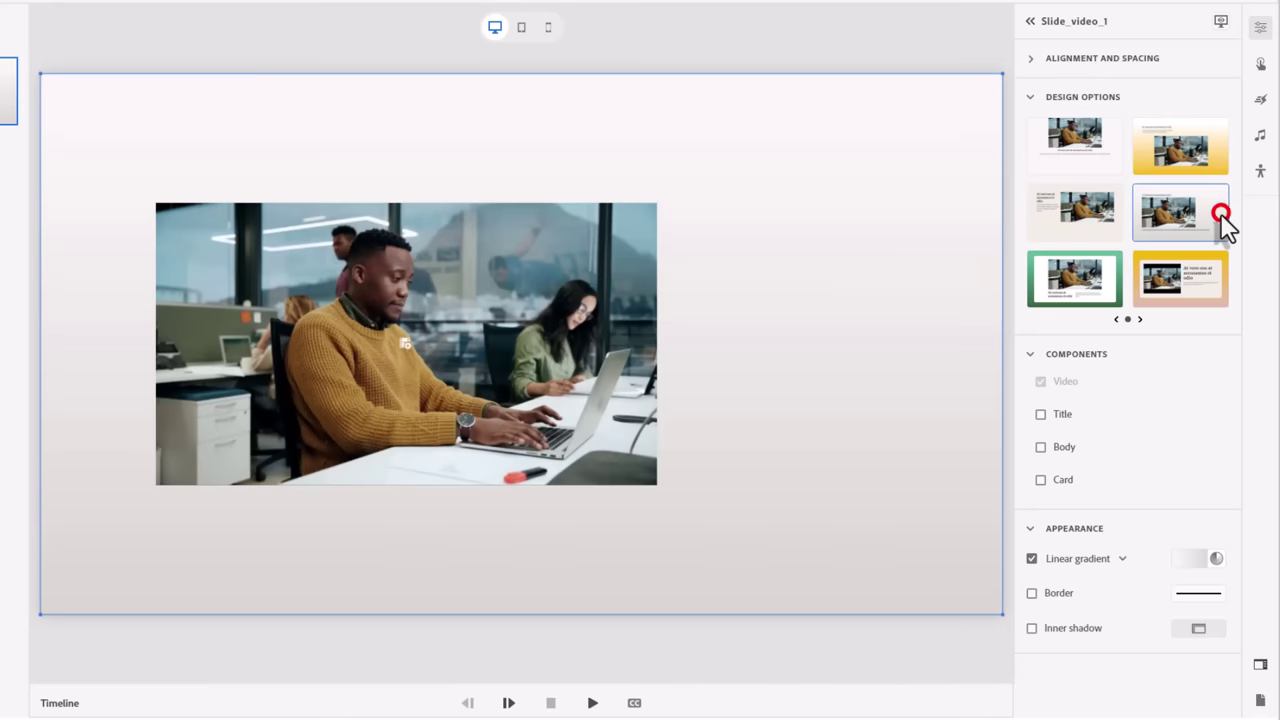
pyautogui.click(1088, 280)
pyautogui.click(1166, 285)
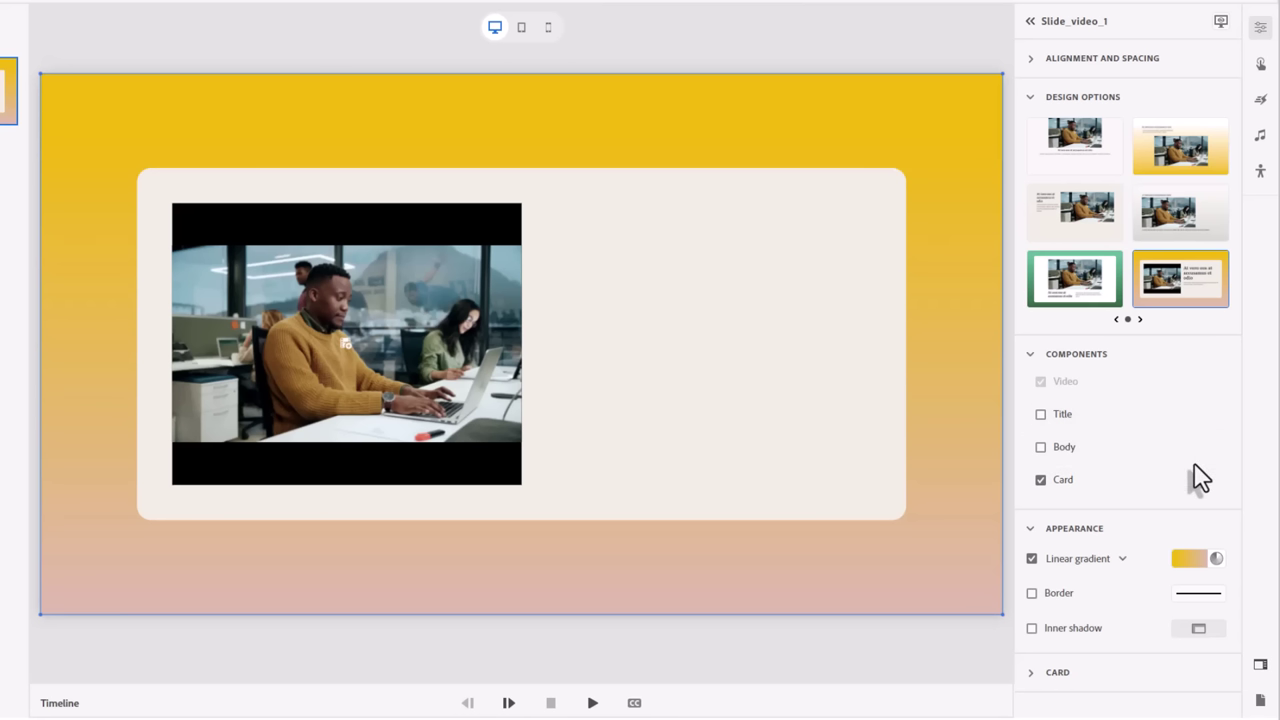
pyautogui.click(1085, 150)
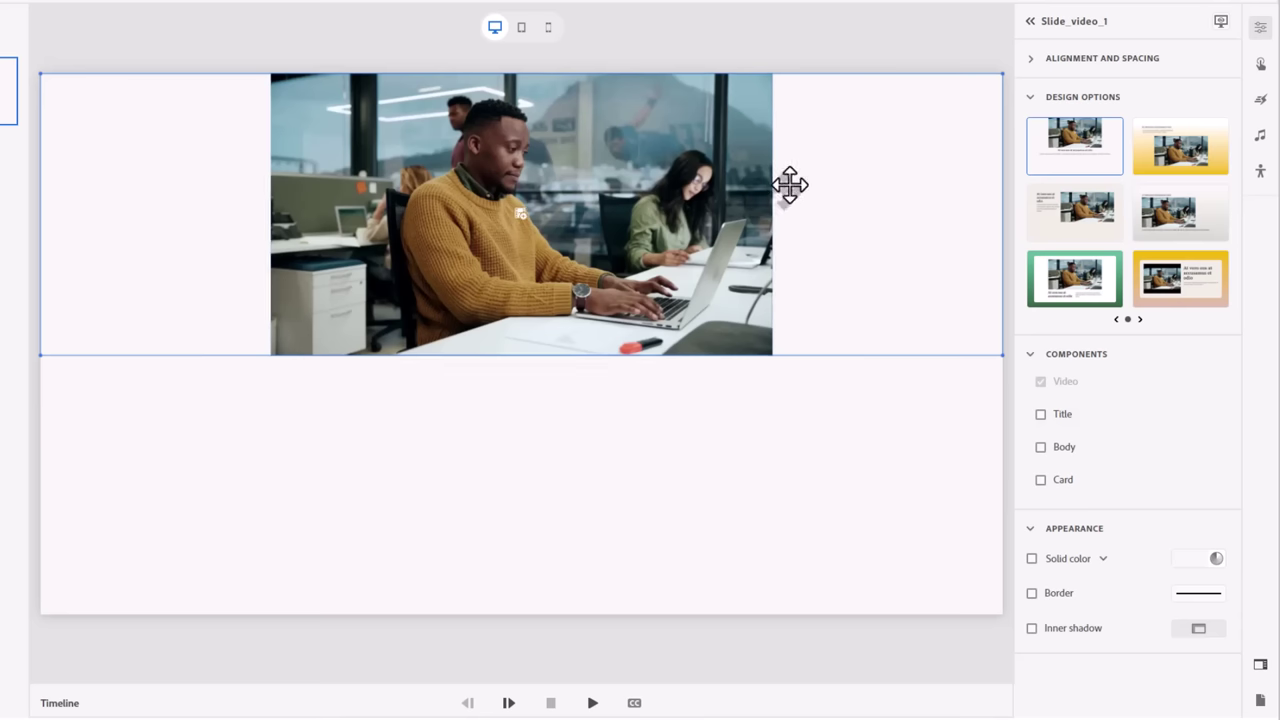
# Expand the timeline and reduce its height so more of the slide is in view.
pyautogui.click(710, 703)
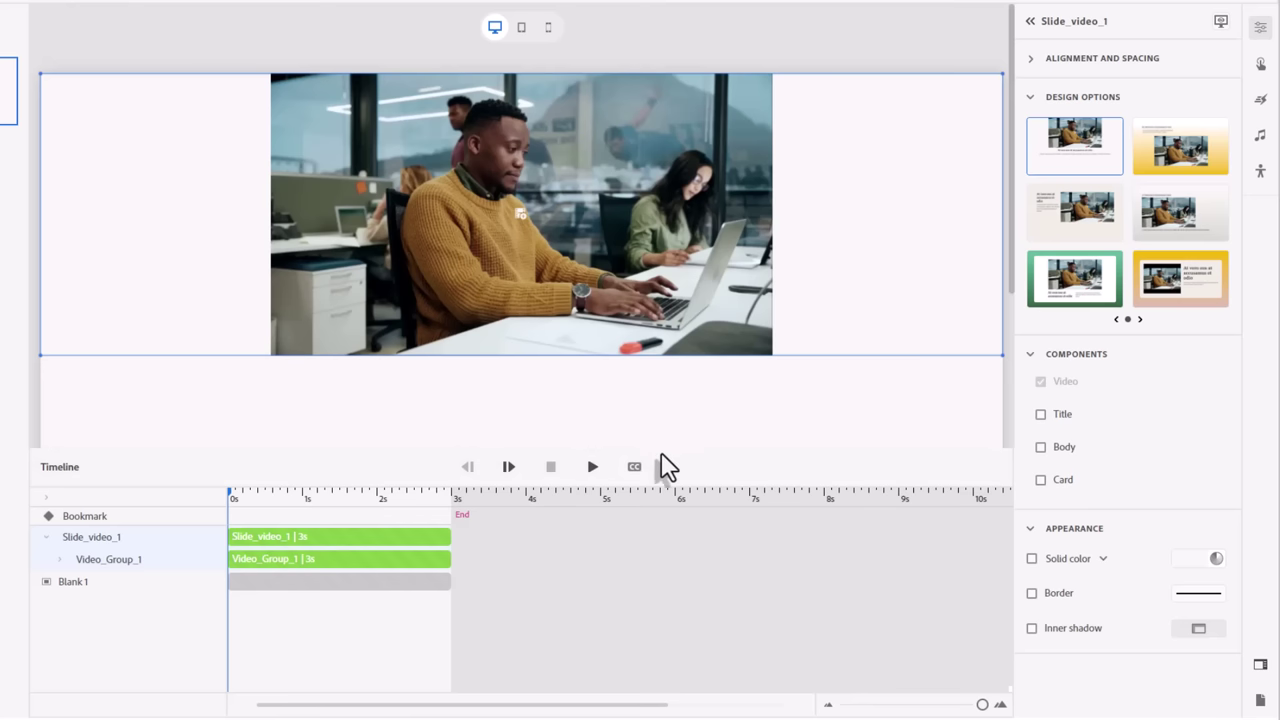
pyautogui.moveTo(657, 449); pyautogui.dragTo(656, 520)
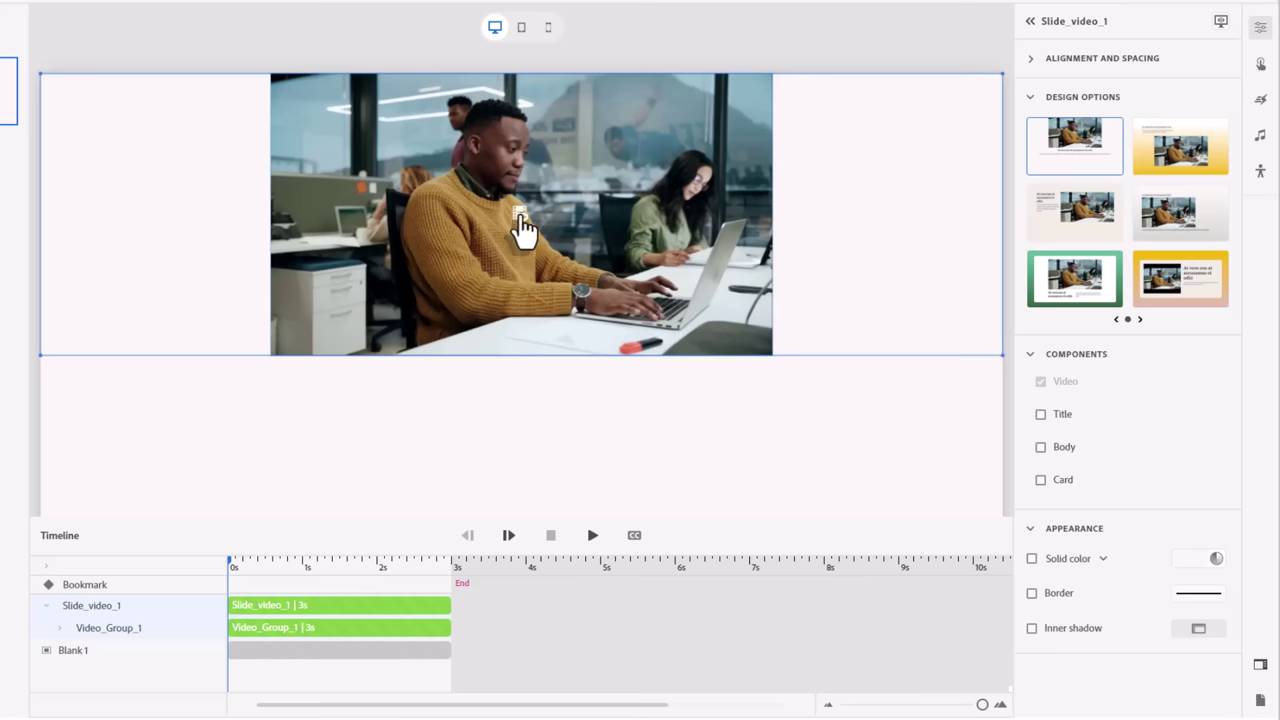
pyautogui.click(519, 213)
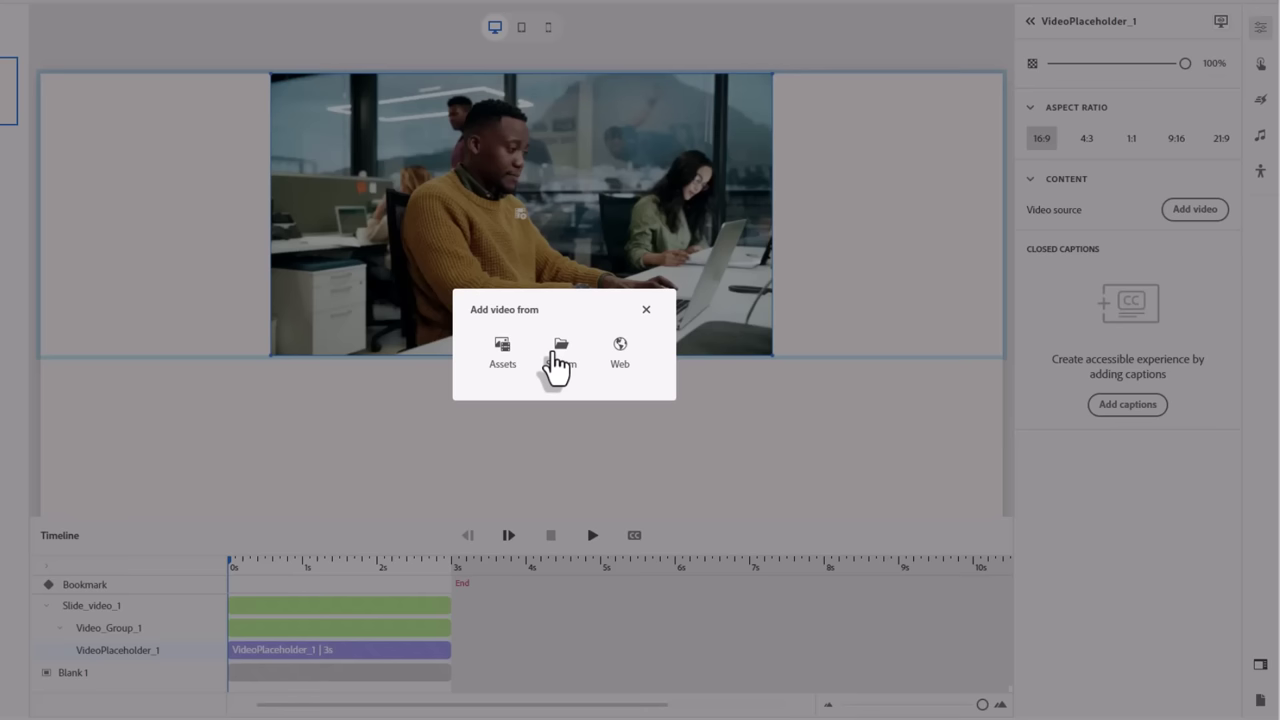
pyautogui.click(620, 350)
pyautogui.click(620, 350)
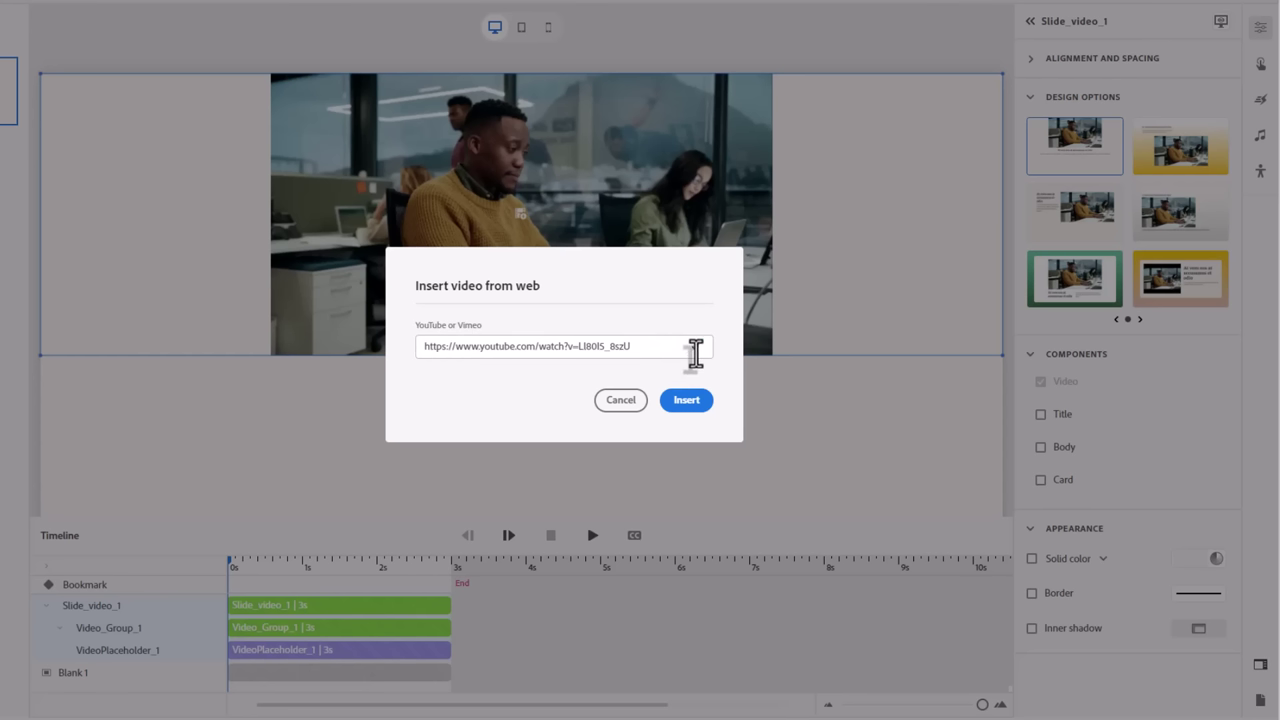
pyautogui.click(619, 400)
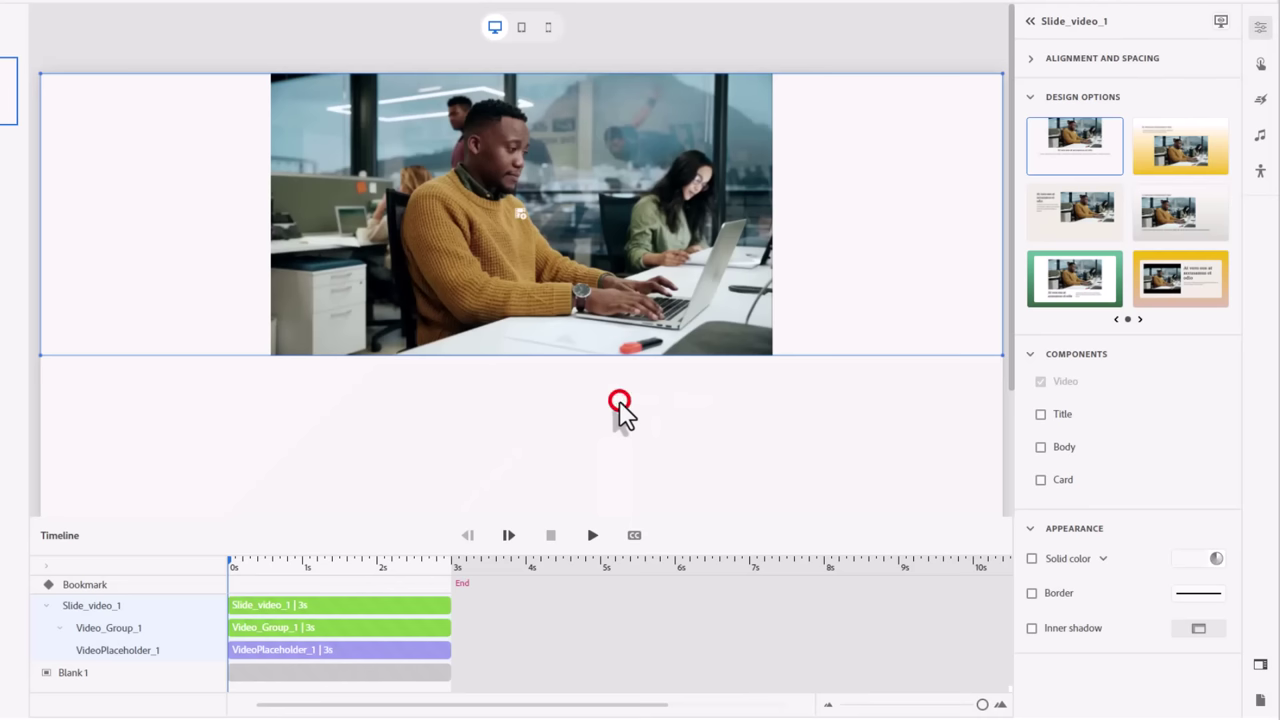
# Fill the video placeholder with the aerial-slider-shot-of-dorms-at-the-college-of-new-jersey MP4 file stored on the computer's Desktop.
pyautogui.click(519, 216)
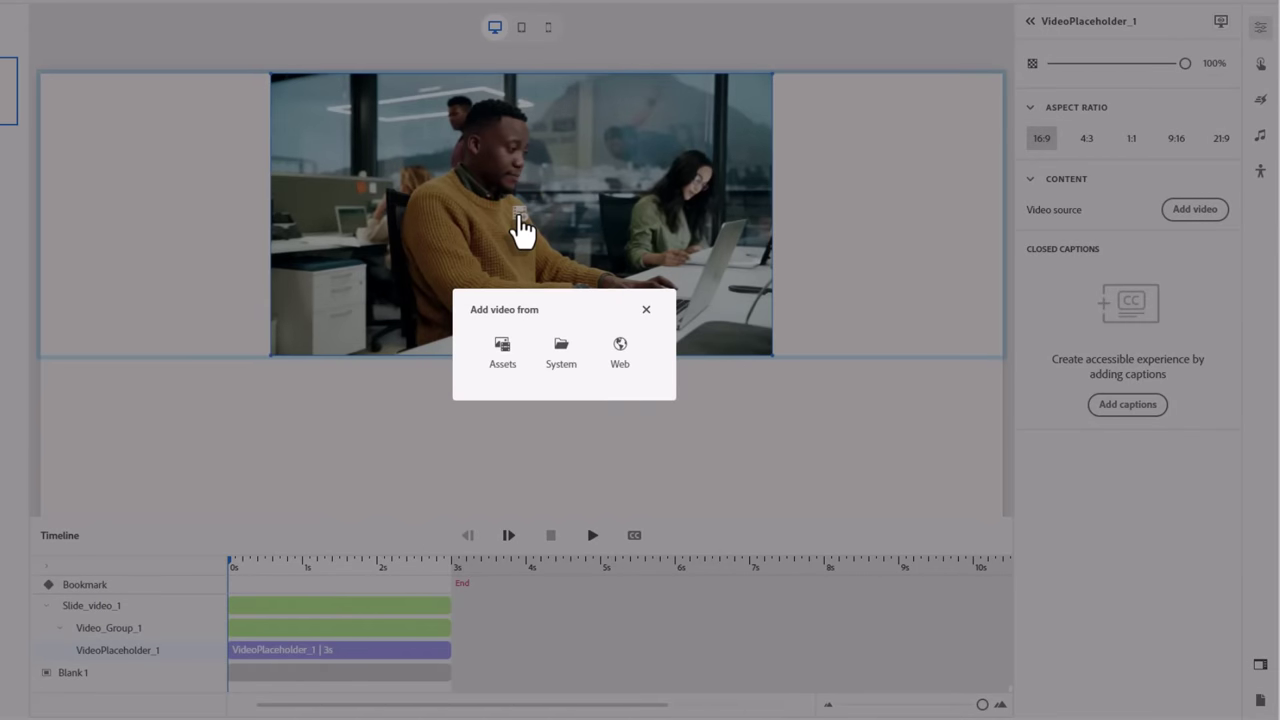
pyautogui.click(561, 348)
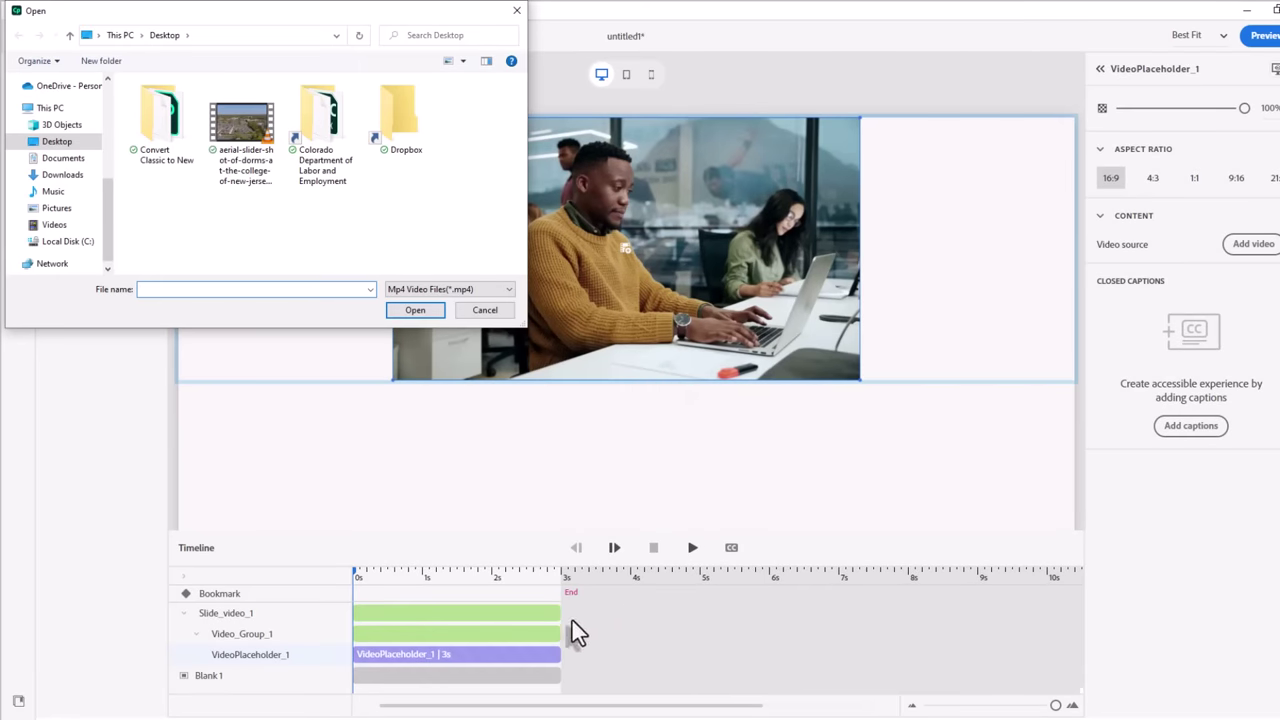
pyautogui.click(220, 120)
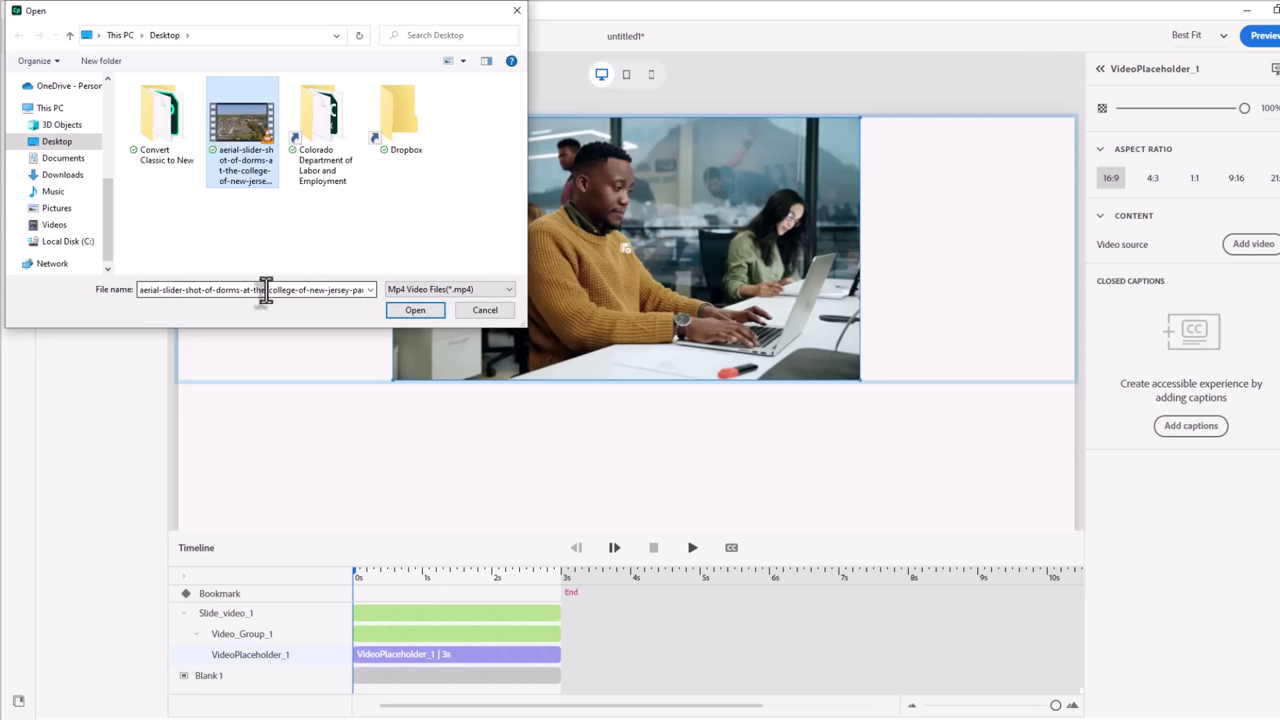
pyautogui.click(418, 310)
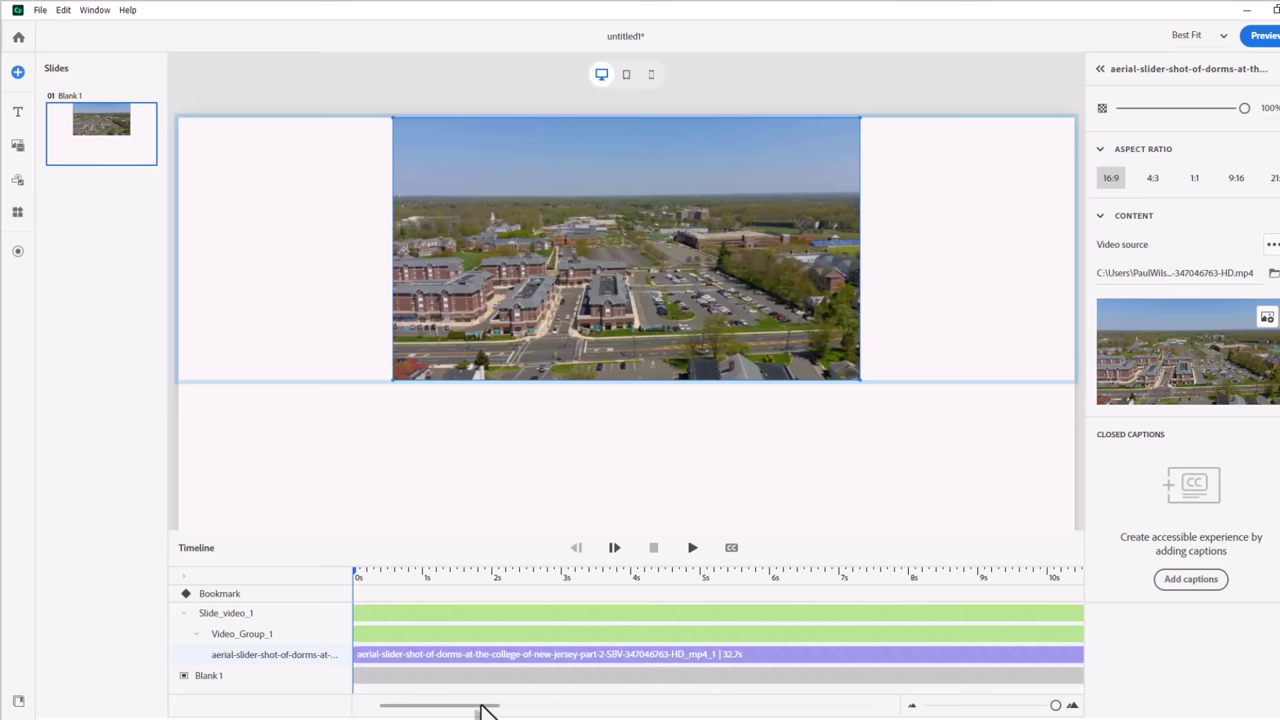
# Extend the Blank 1 slide's duration beyond the end of the video to about 34.7 s.
pyautogui.moveTo(480, 708)
pyautogui.mouseDown()
pyautogui.moveTo(811, 697)
pyautogui.moveTo(797, 697)
pyautogui.mouseUp()
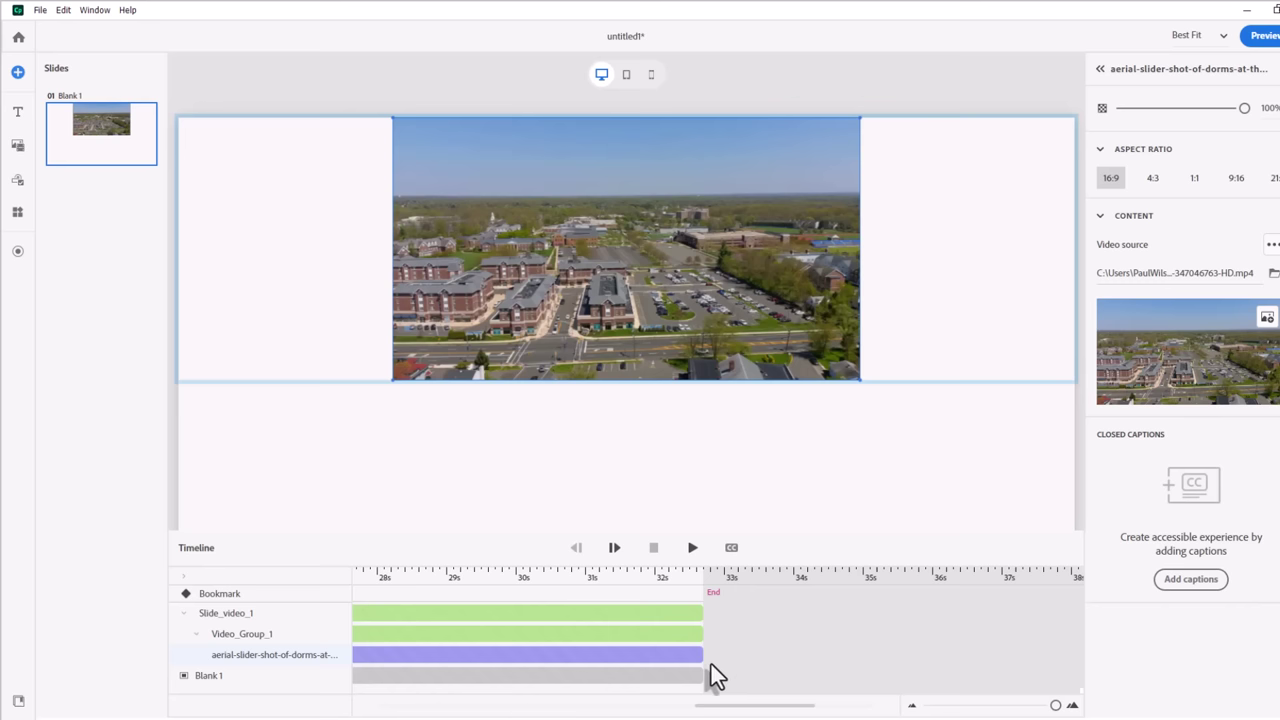
pyautogui.moveTo(705, 675); pyautogui.dragTo(846, 671)
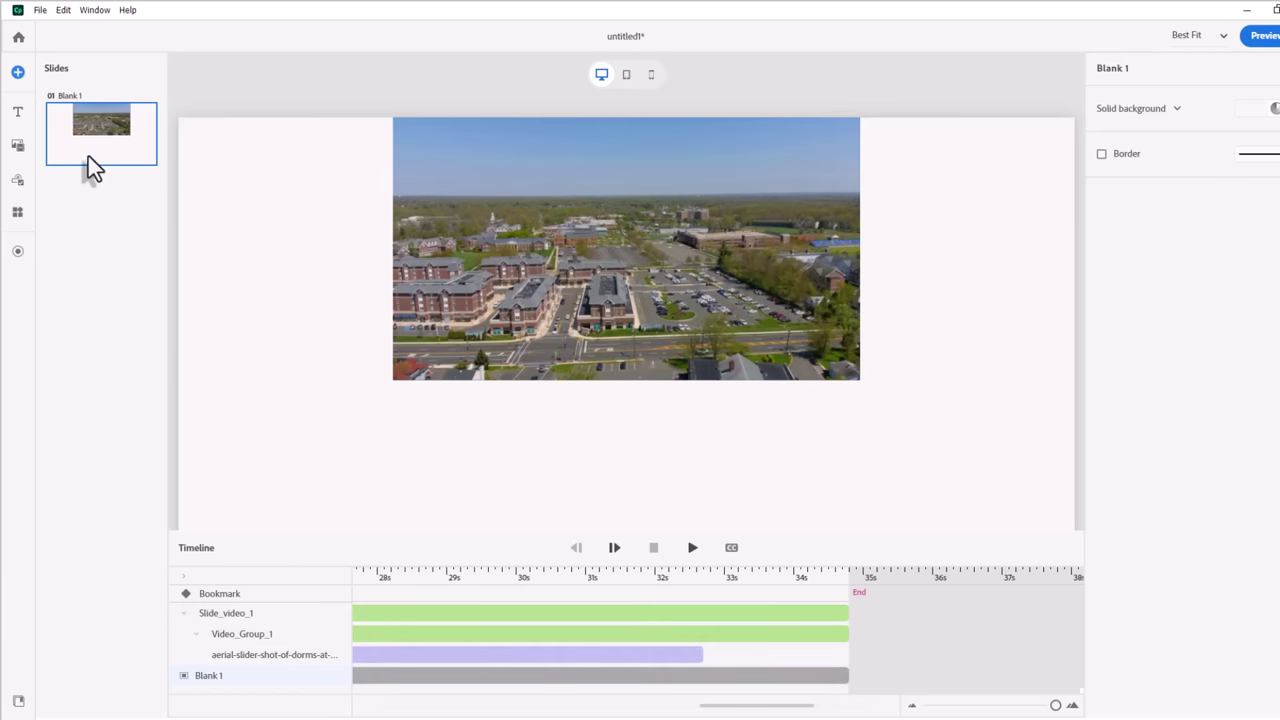
# Add a second blank slide after the video slide and return to the video slide.
pyautogui.click(18, 72)
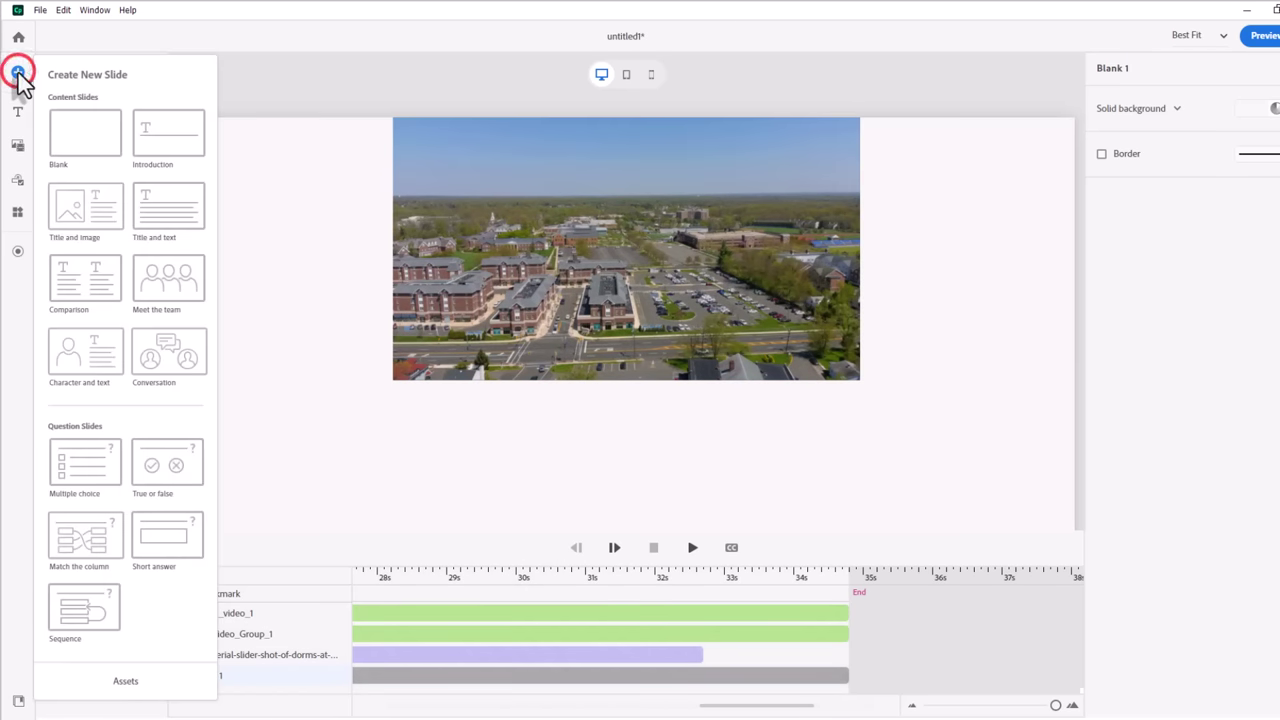
pyautogui.click(71, 129)
pyautogui.click(114, 131)
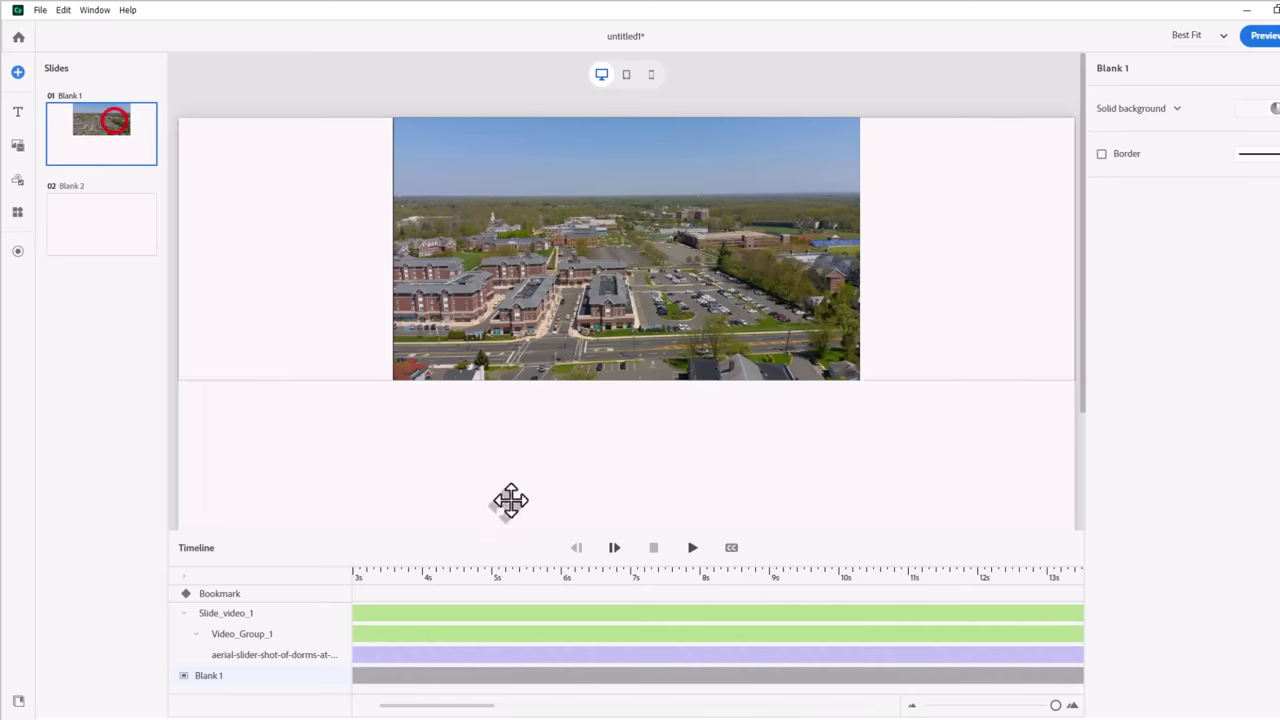
# Extend the Blank 1 slide's duration further to about 35.6 s.
pyautogui.moveTo(480, 703); pyautogui.dragTo(800, 708)
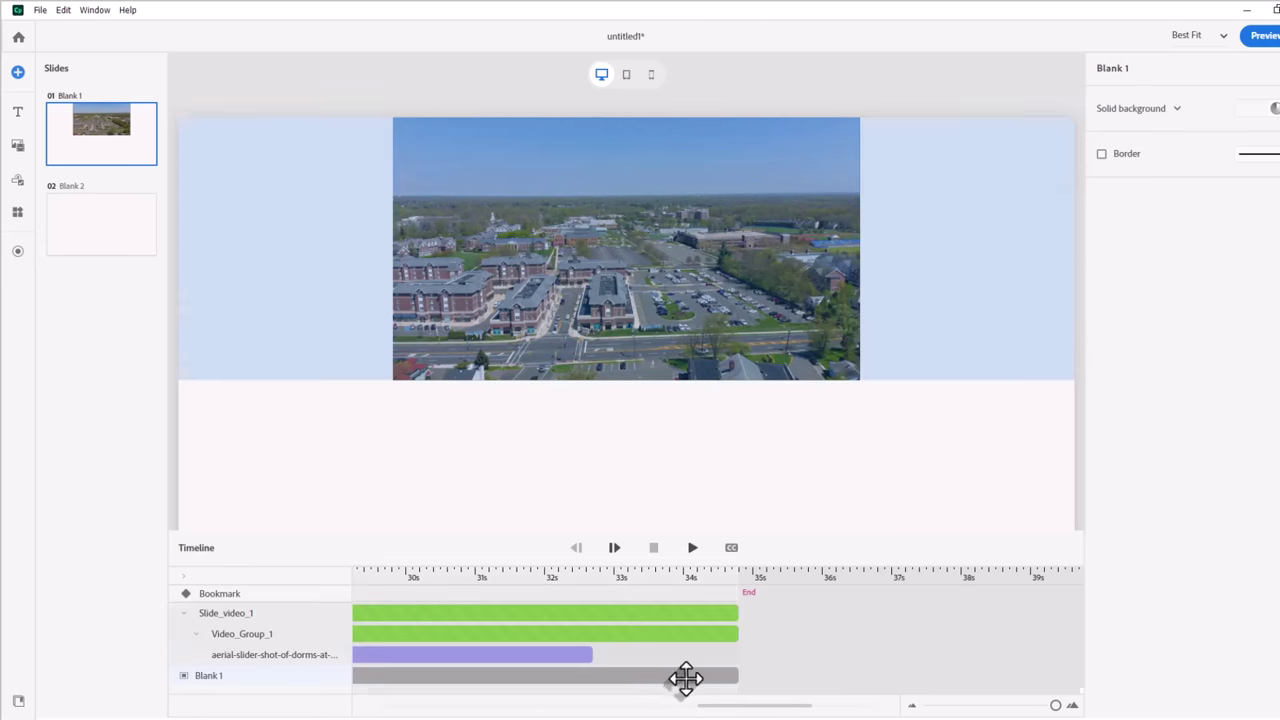
pyautogui.moveTo(737, 678)
pyautogui.mouseDown()
pyautogui.moveTo(660, 675)
pyautogui.moveTo(801, 678)
pyautogui.mouseUp()
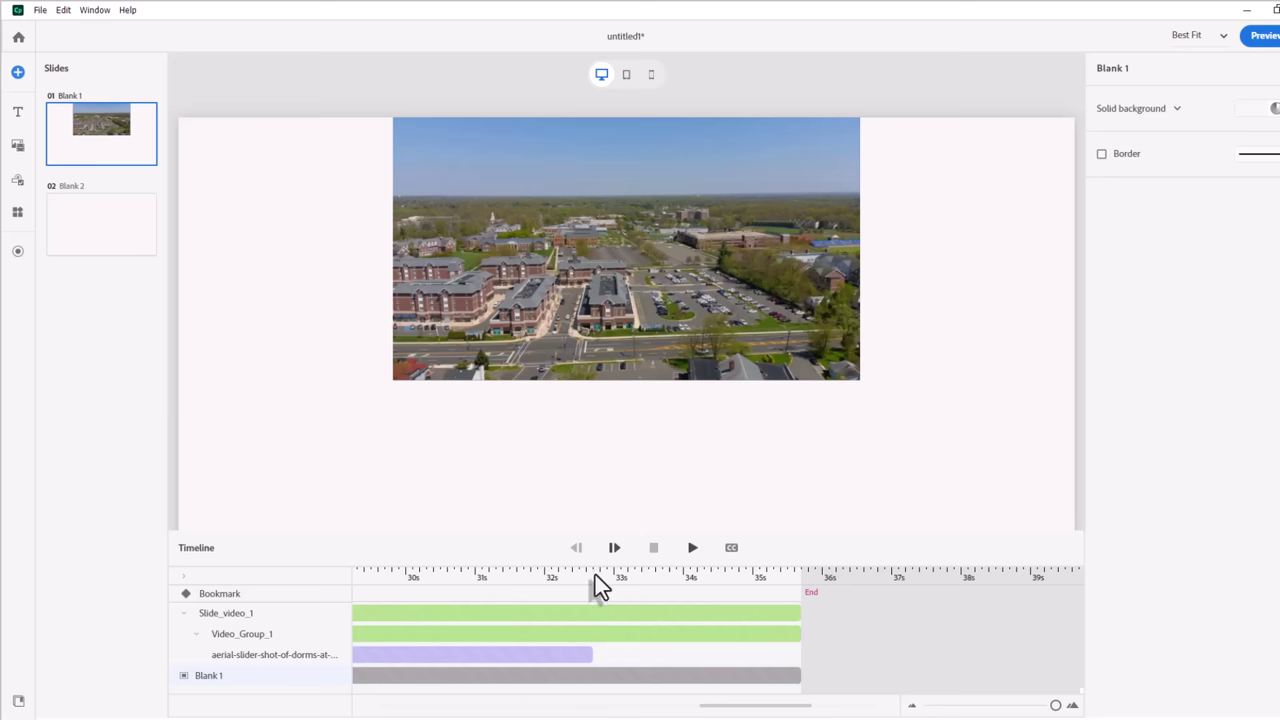
# Insert a button component at the moment the video ends, about 32.6 s on the timeline.
pyautogui.click(595, 578)
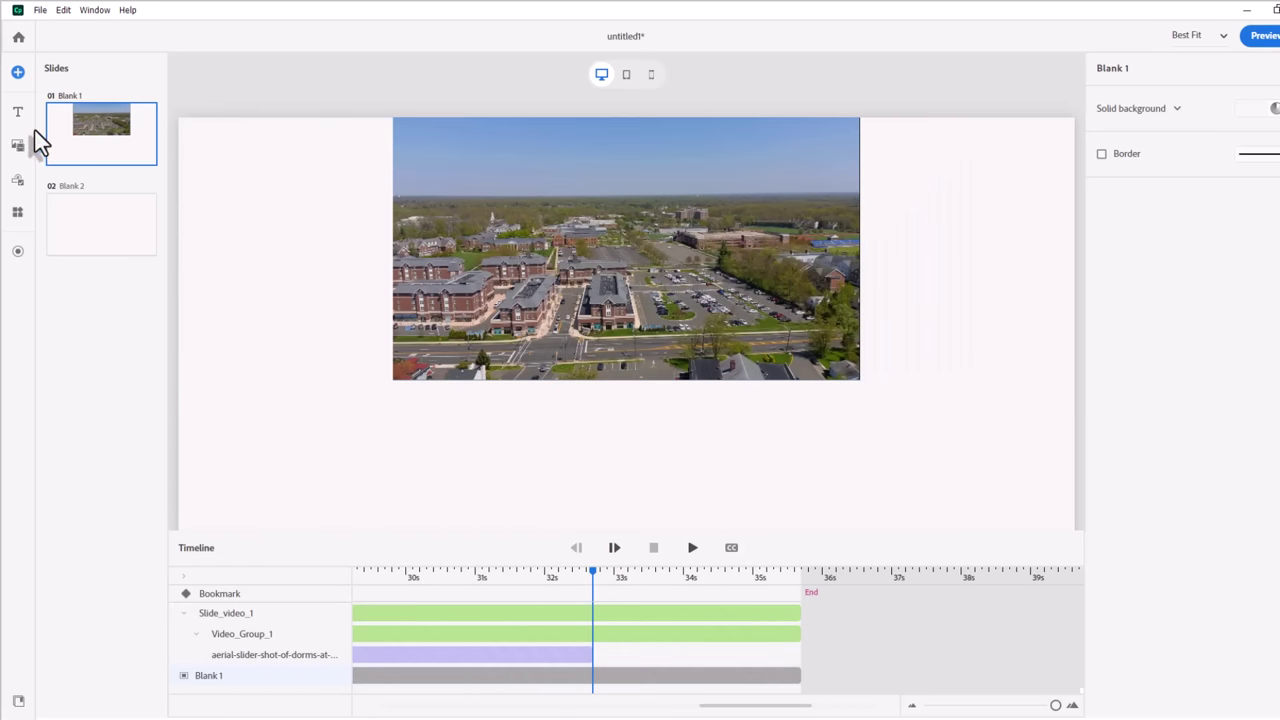
pyautogui.click(16, 182)
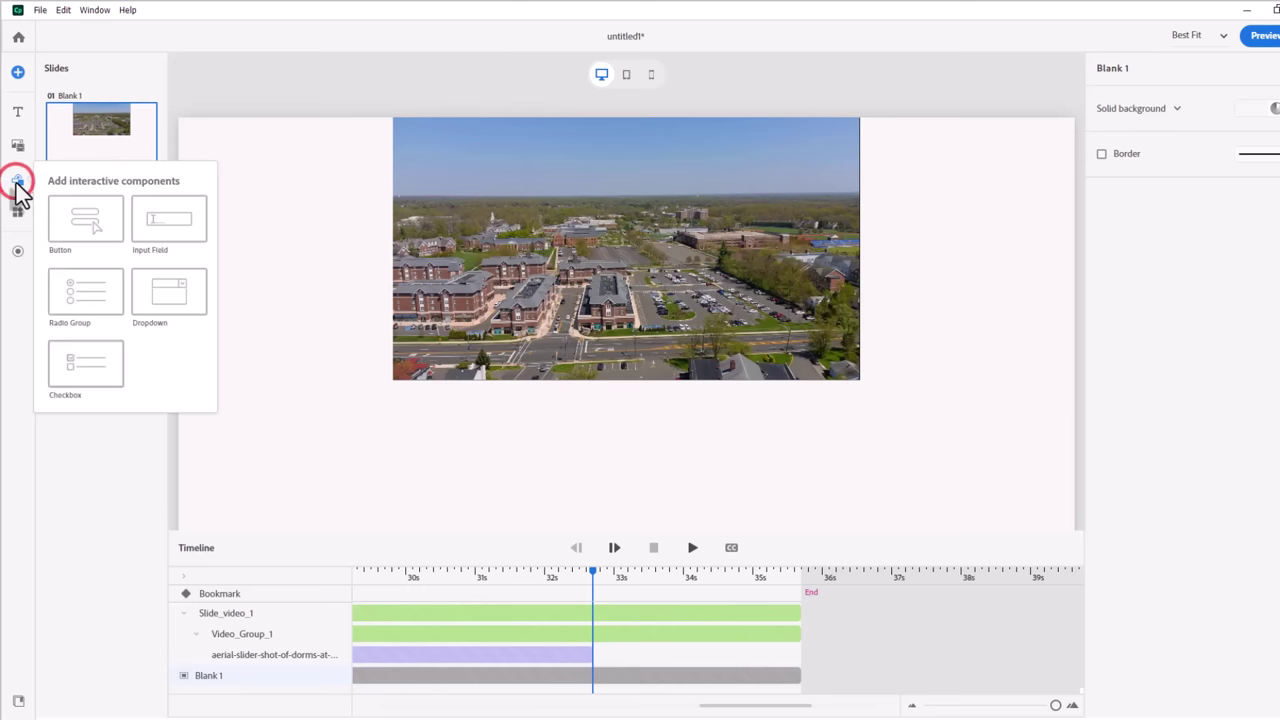
pyautogui.click(86, 228)
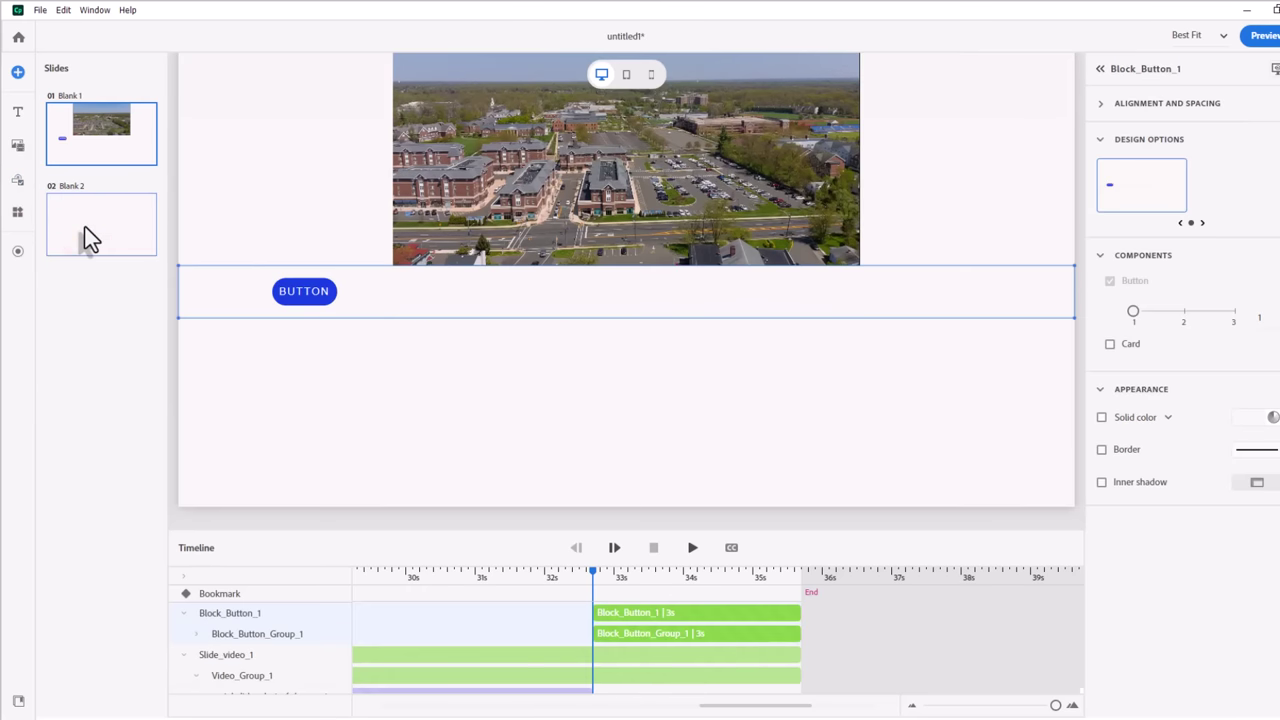
# Label the button NEXT and give it a Click/Tap interaction that goes to the next slide, 02 Blank 2.
pyautogui.click(297, 289)
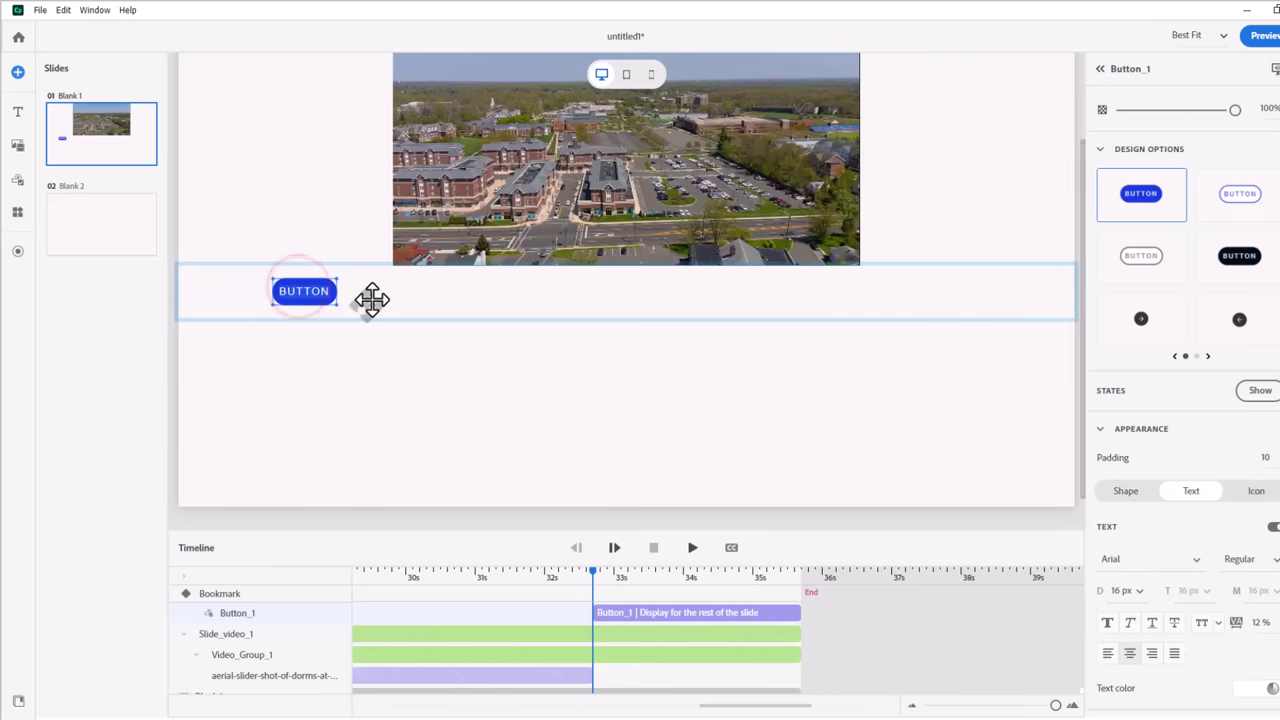
pyautogui.doubleClick(281, 292)
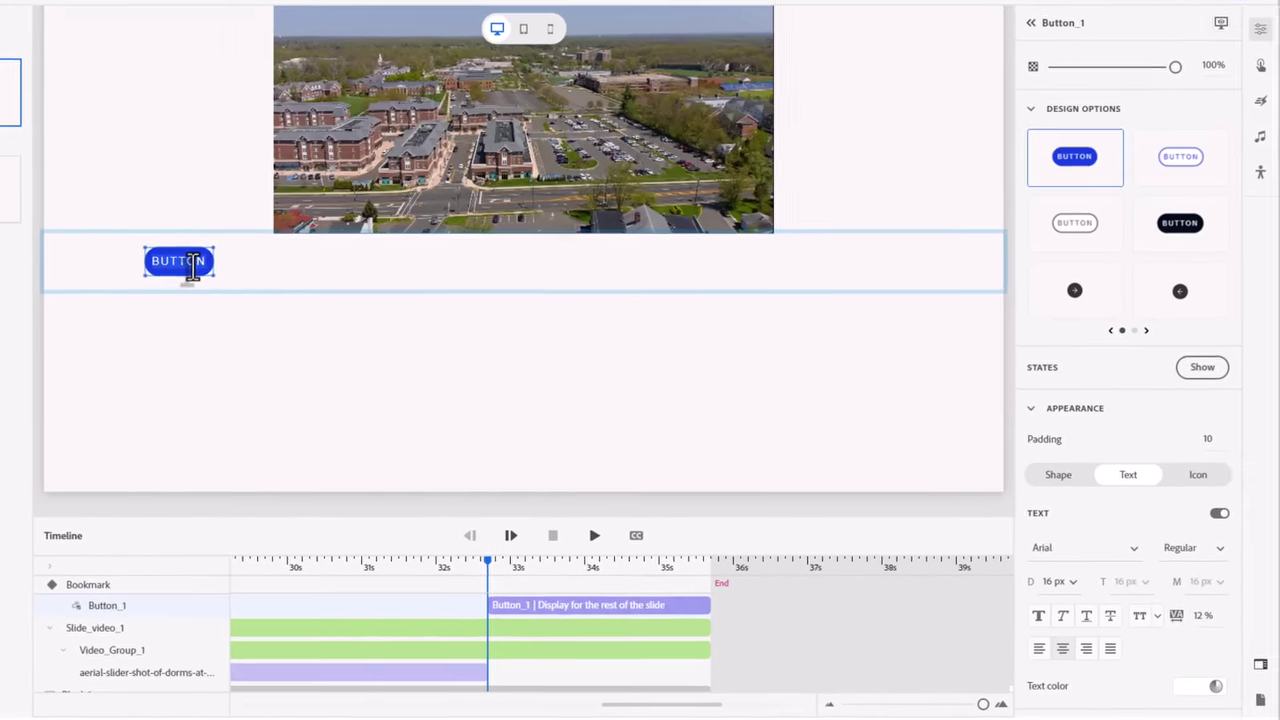
pyautogui.write('NEXT')
pyautogui.click(1260, 66)
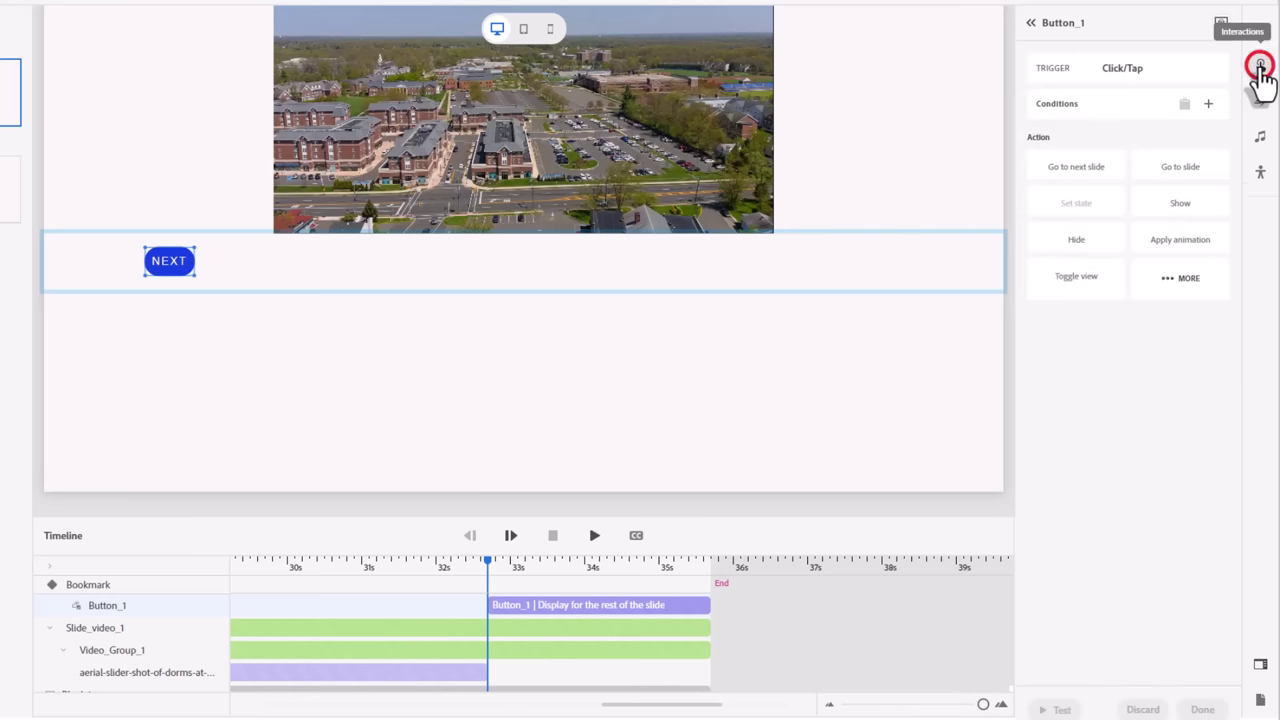
pyautogui.click(1080, 175)
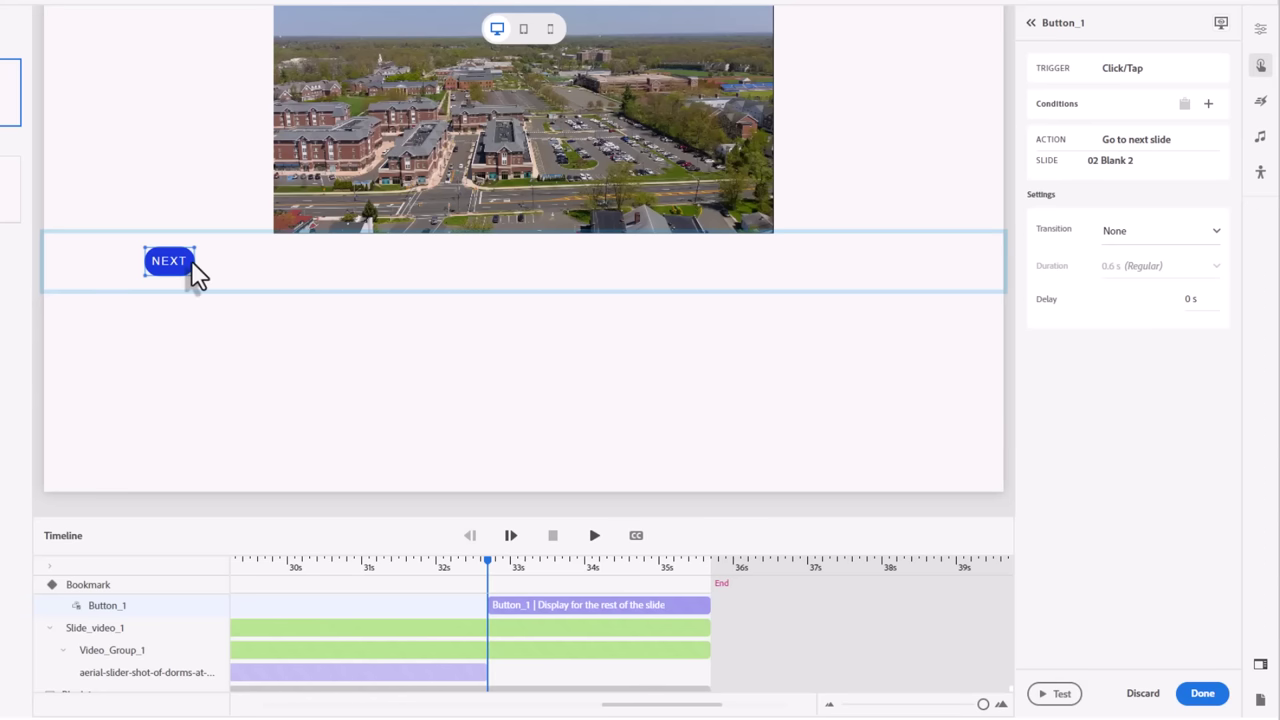
# Play the timeline from about 29 s to check when the button appears, and stop the playback.
pyautogui.click(242, 565)
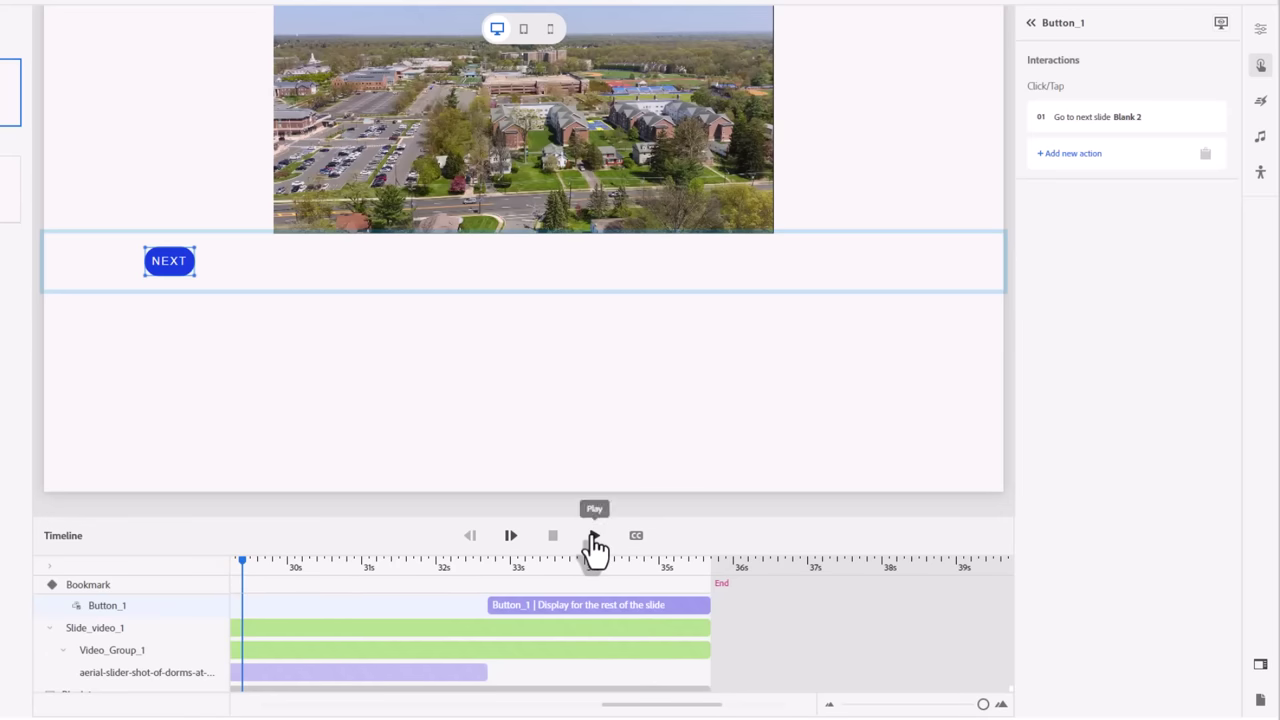
pyautogui.click(593, 538)
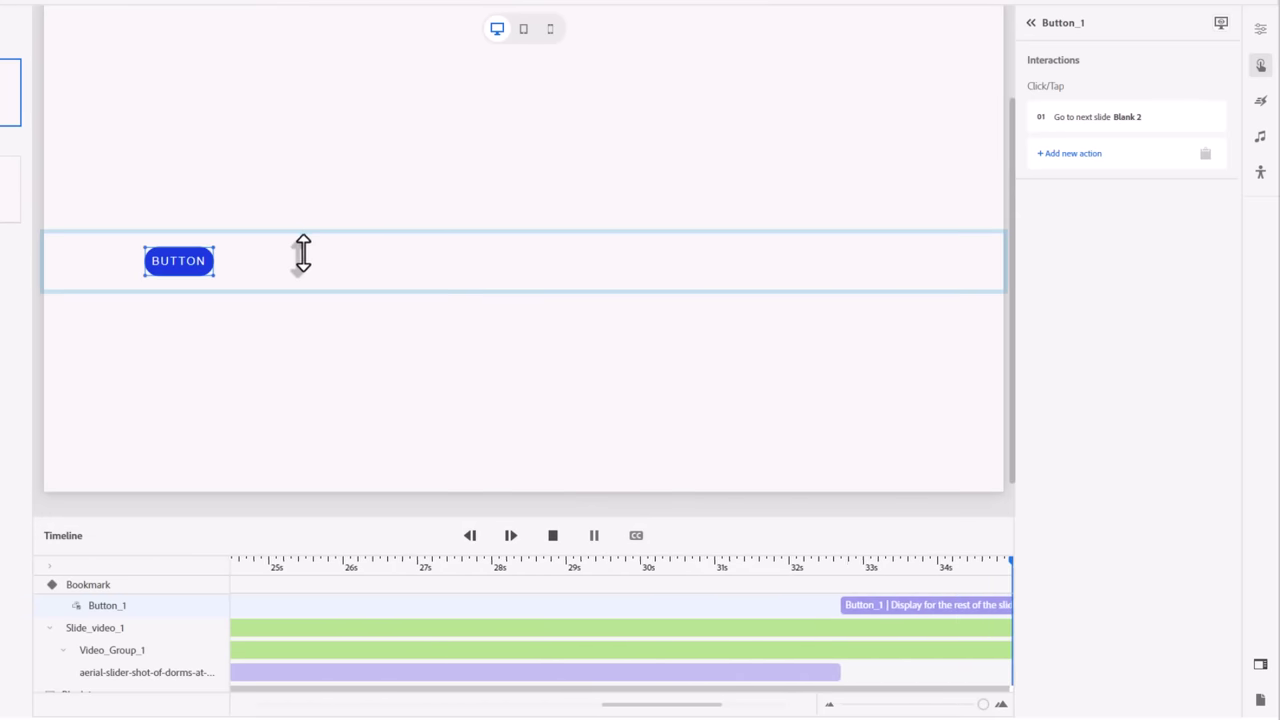
pyautogui.click(596, 535)
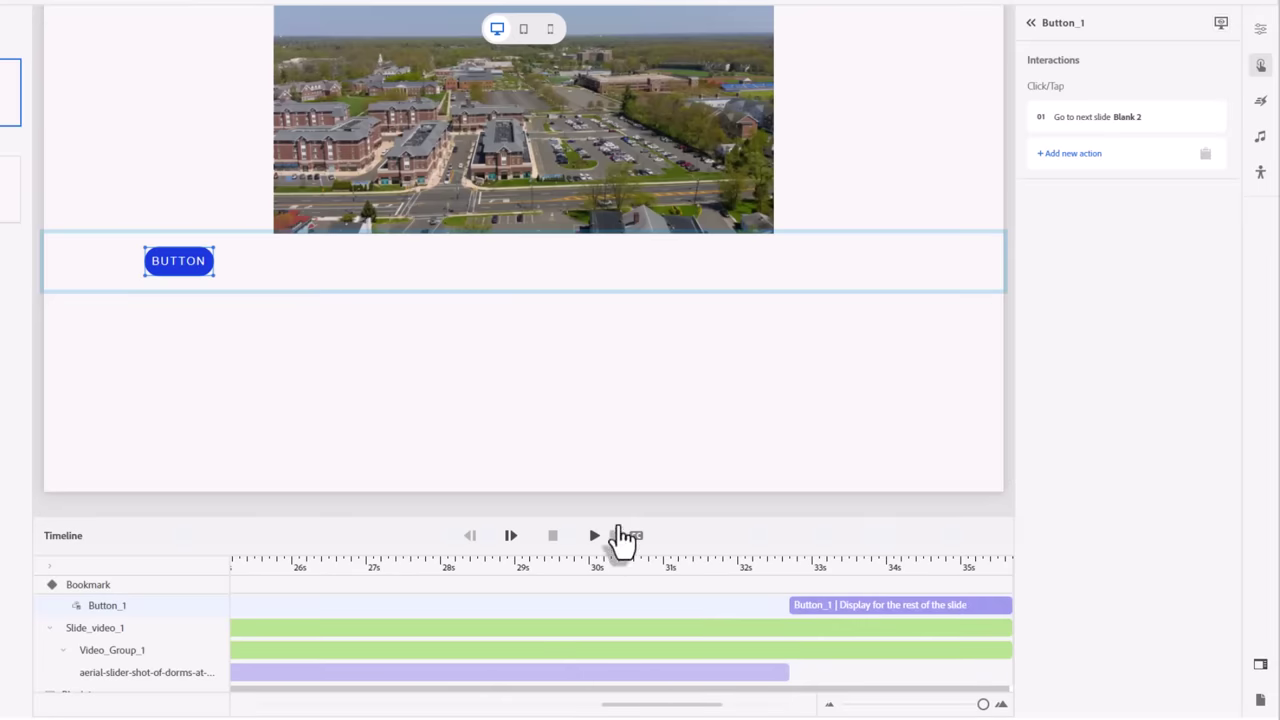
# Change the button's label to NEXT again and leave text editing.
pyautogui.click(205, 261)
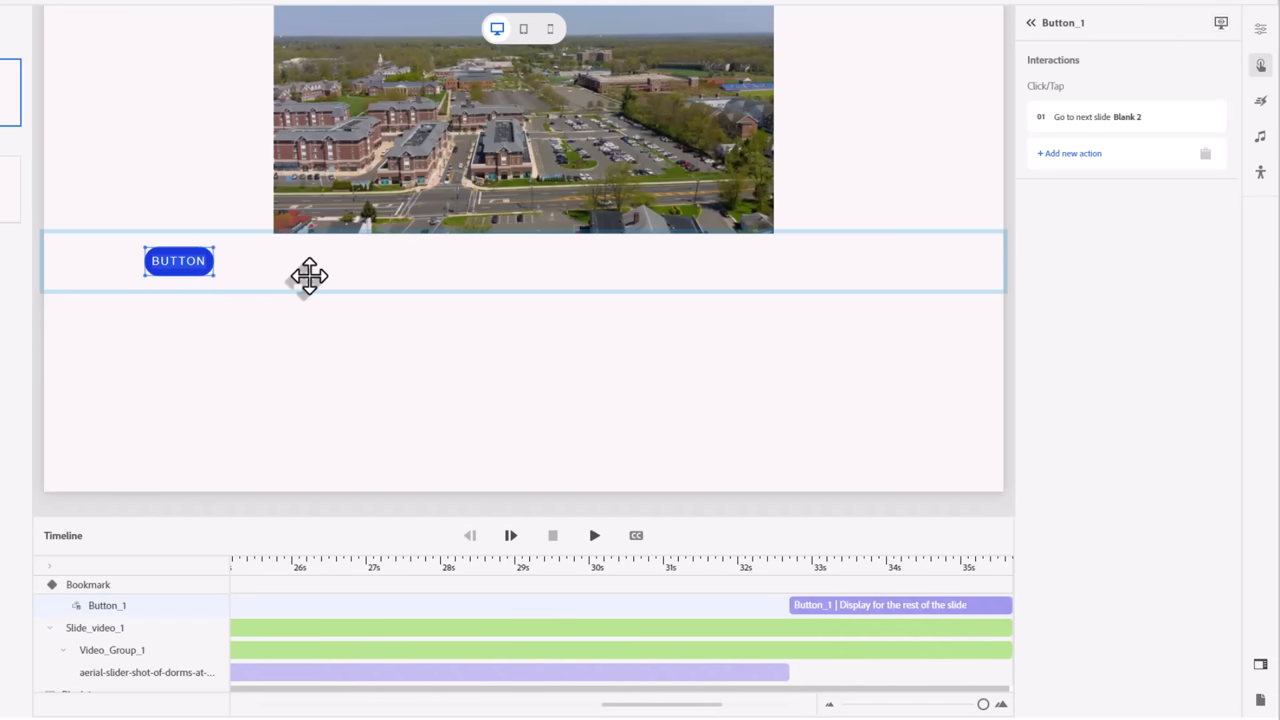
pyautogui.write('NEXT')
pyautogui.press('Return')
pyautogui.click(651, 260)
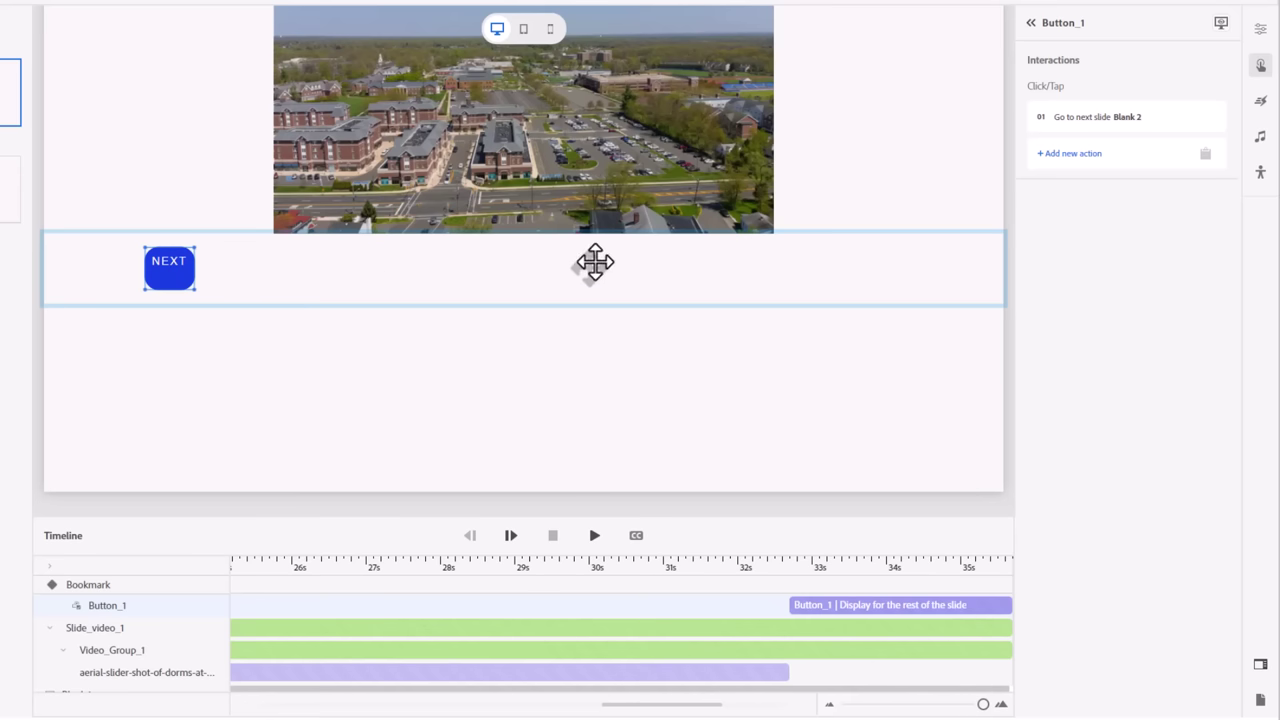
# Enlarge the slide video block downward so the video fills most of the slide above the NEXT button.
pyautogui.click(877, 234)
pyautogui.moveTo(879, 232); pyautogui.dragTo(885, 425)
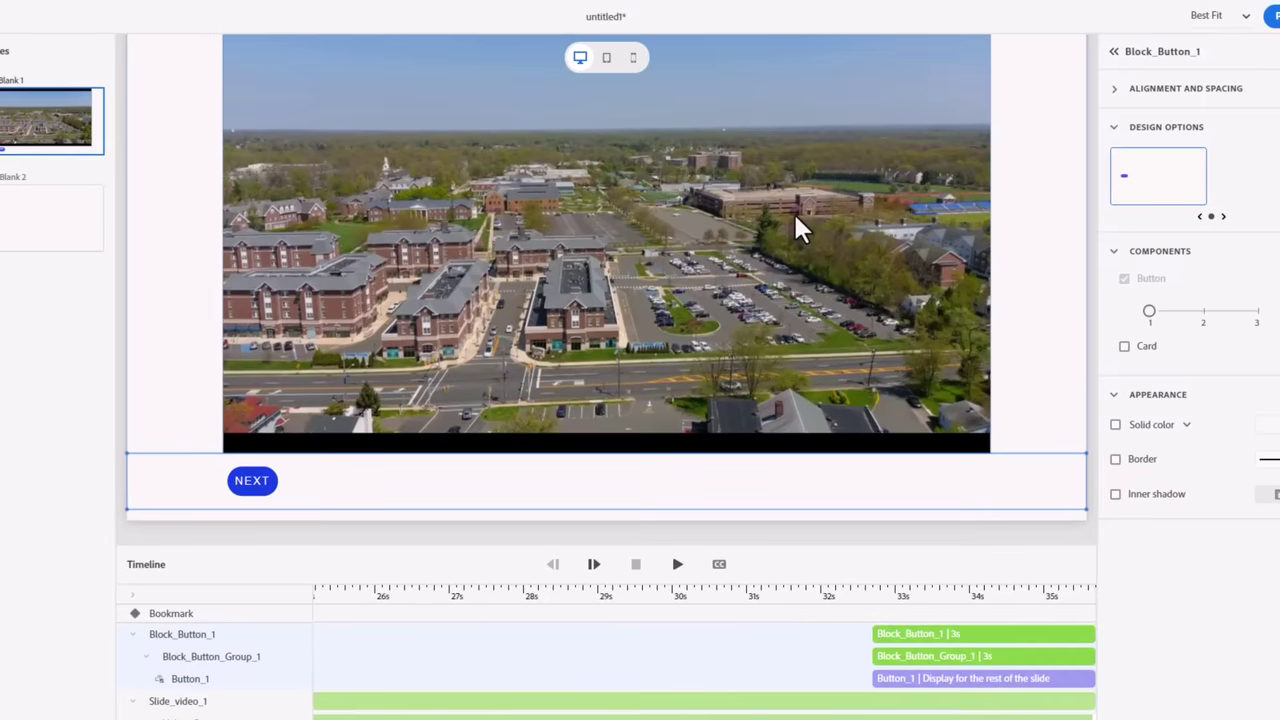
# Insert a Multiple choice question slide after the Blank 1 video slide.
pyautogui.press('Escape')
pyautogui.click(18, 80)
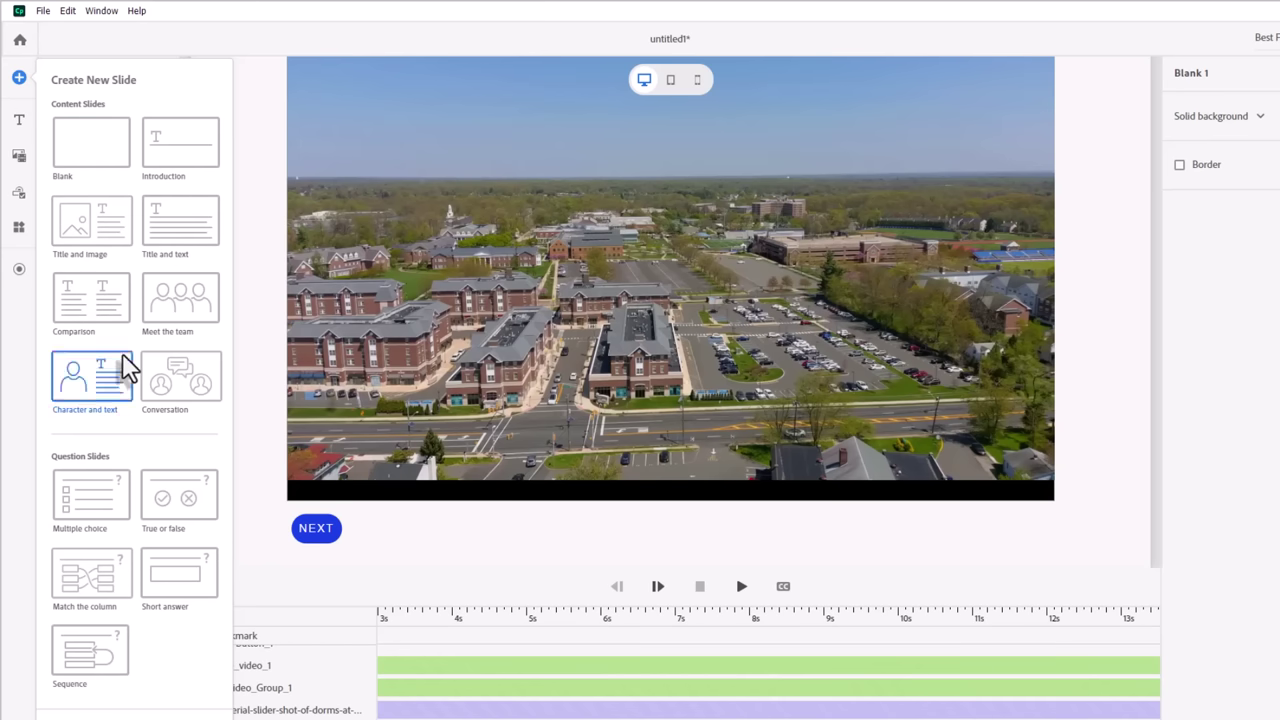
pyautogui.click(92, 502)
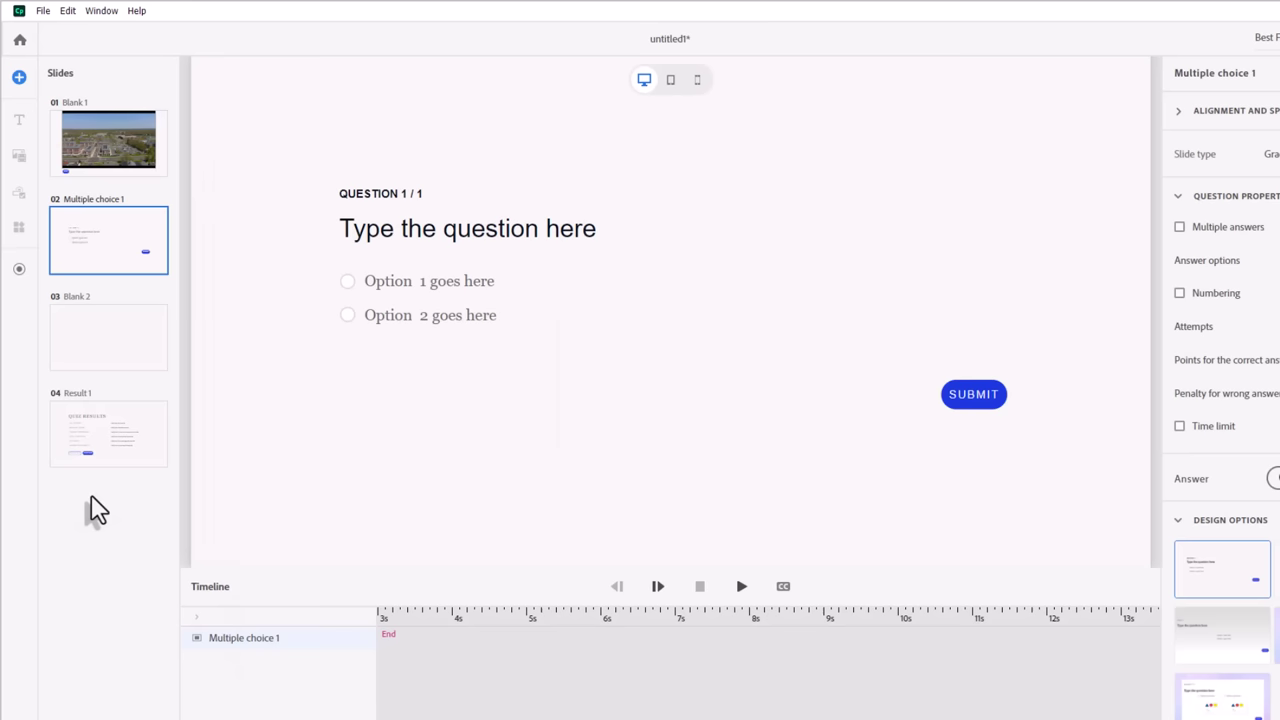
# Replace the question placeholder with "This video is located in which of the following states?" and leave text editing.
pyautogui.doubleClick(499, 232)
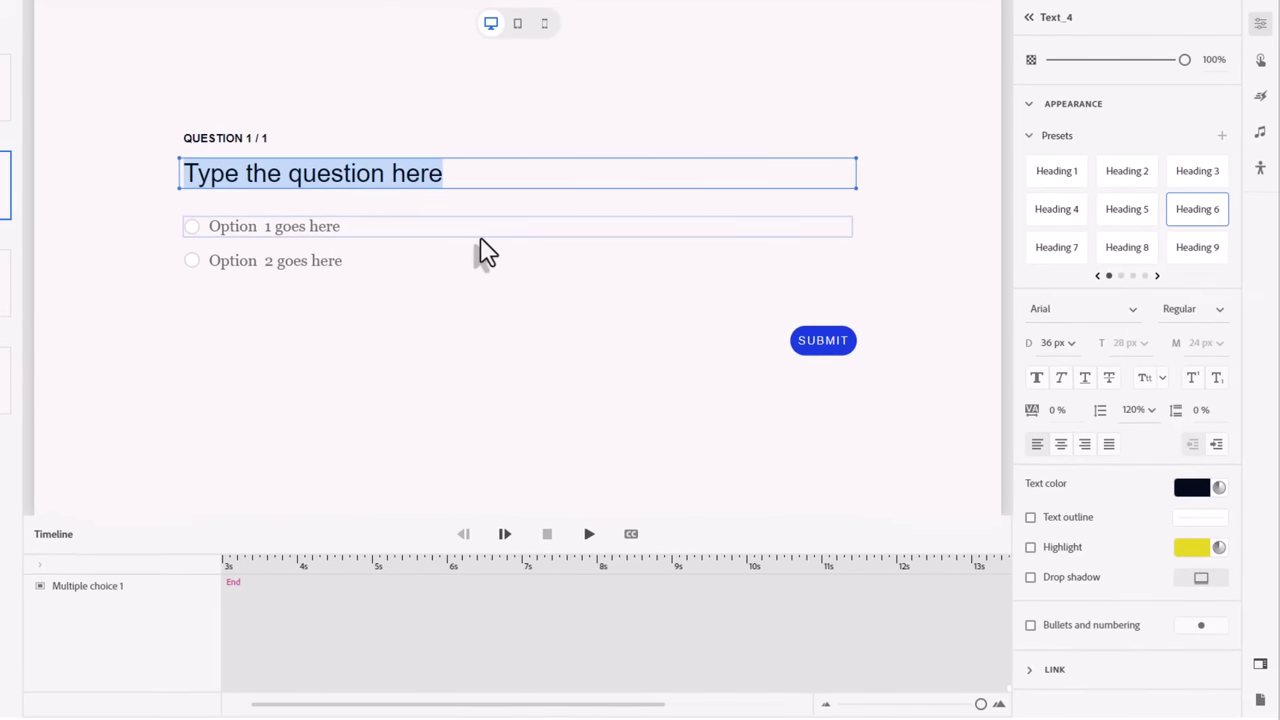
pyautogui.write('Thi')
pyautogui.write('s ivd')
pyautogui.press('BackSpace')
pyautogui.press('BackSpace')
pyautogui.press('BackSpace')
pyautogui.write('video is located ')
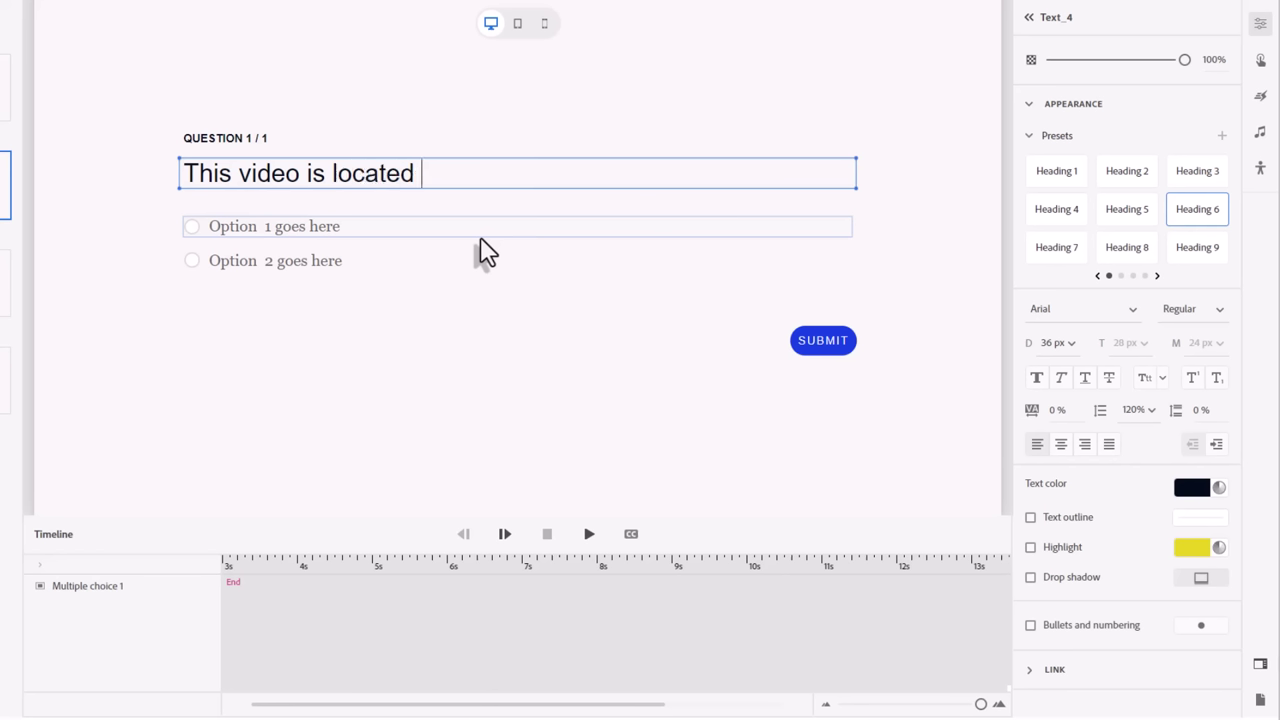
pyautogui.write('in which of the following')
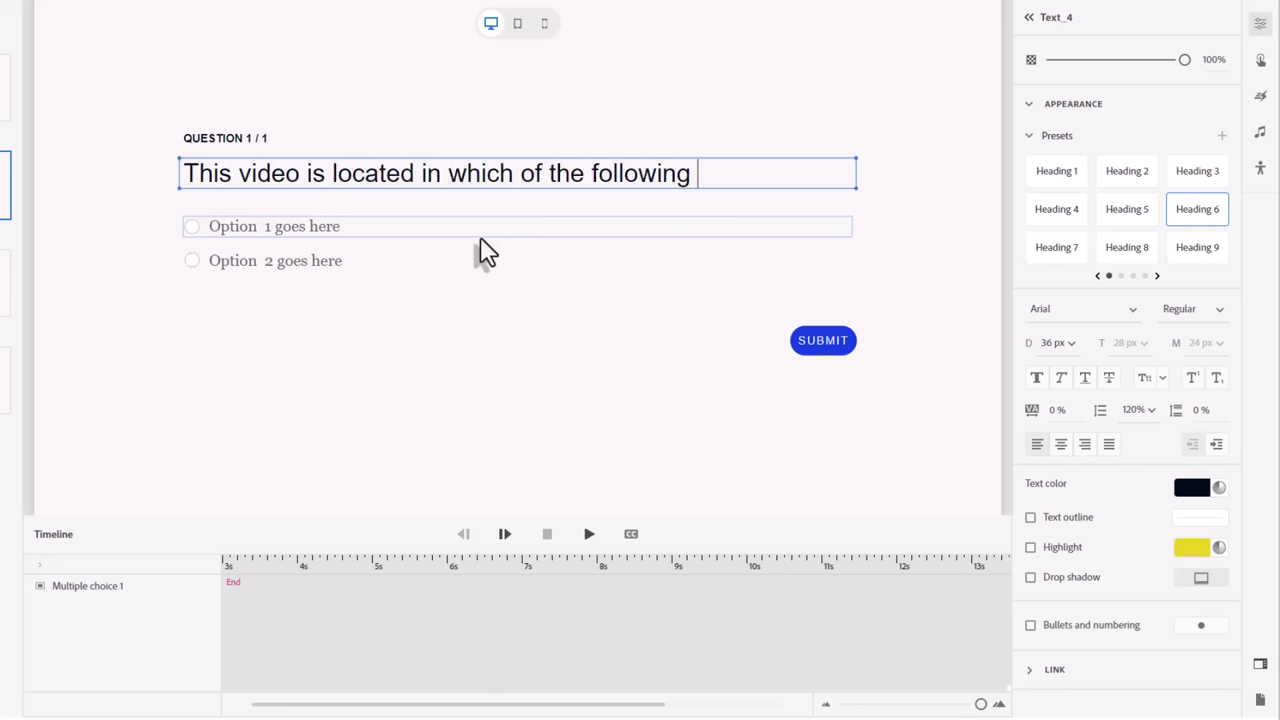
pyautogui.write(' states?')
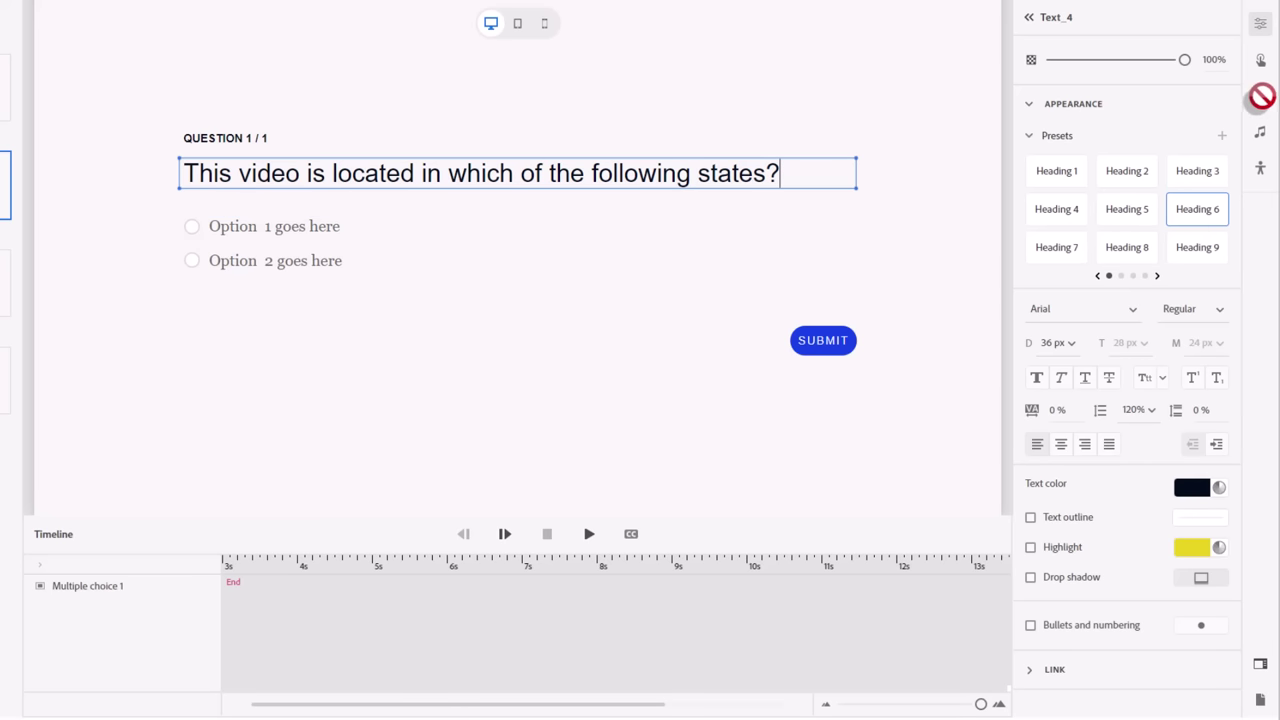
pyautogui.click(1260, 62)
pyautogui.click(906, 212)
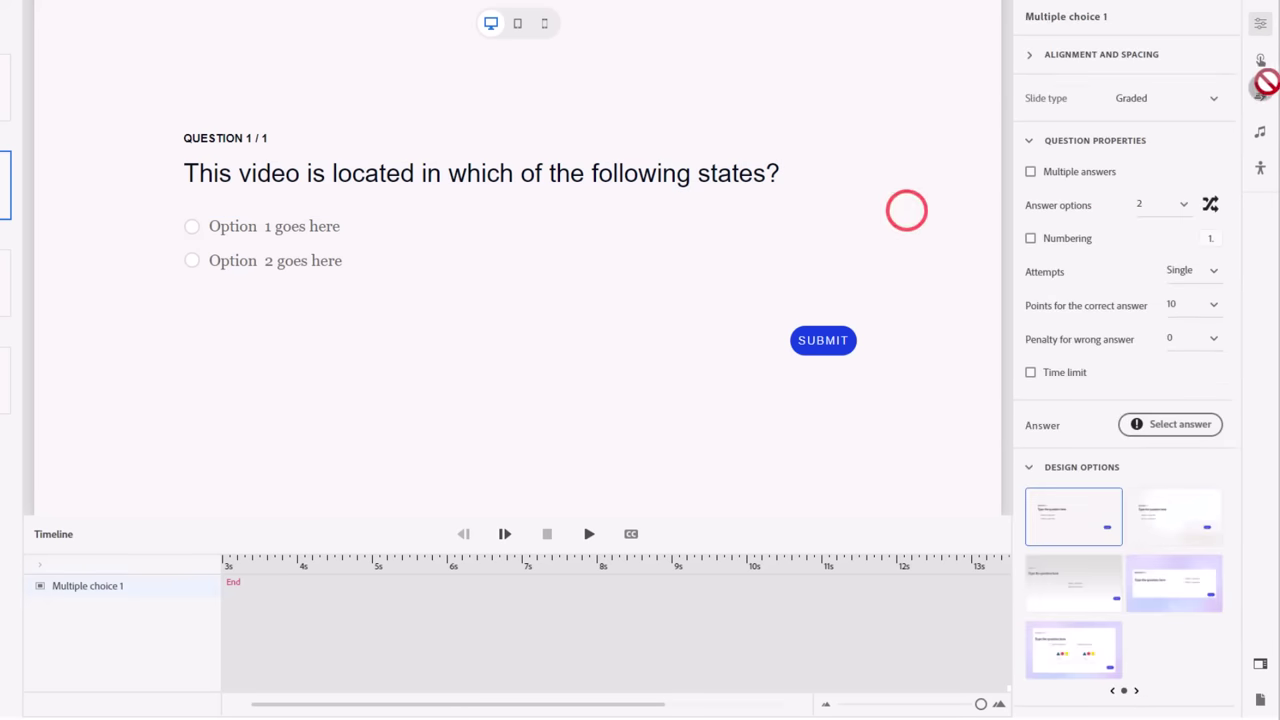
# Fill in the first two answer options as New Jersey and New York.
pyautogui.click(271, 226)
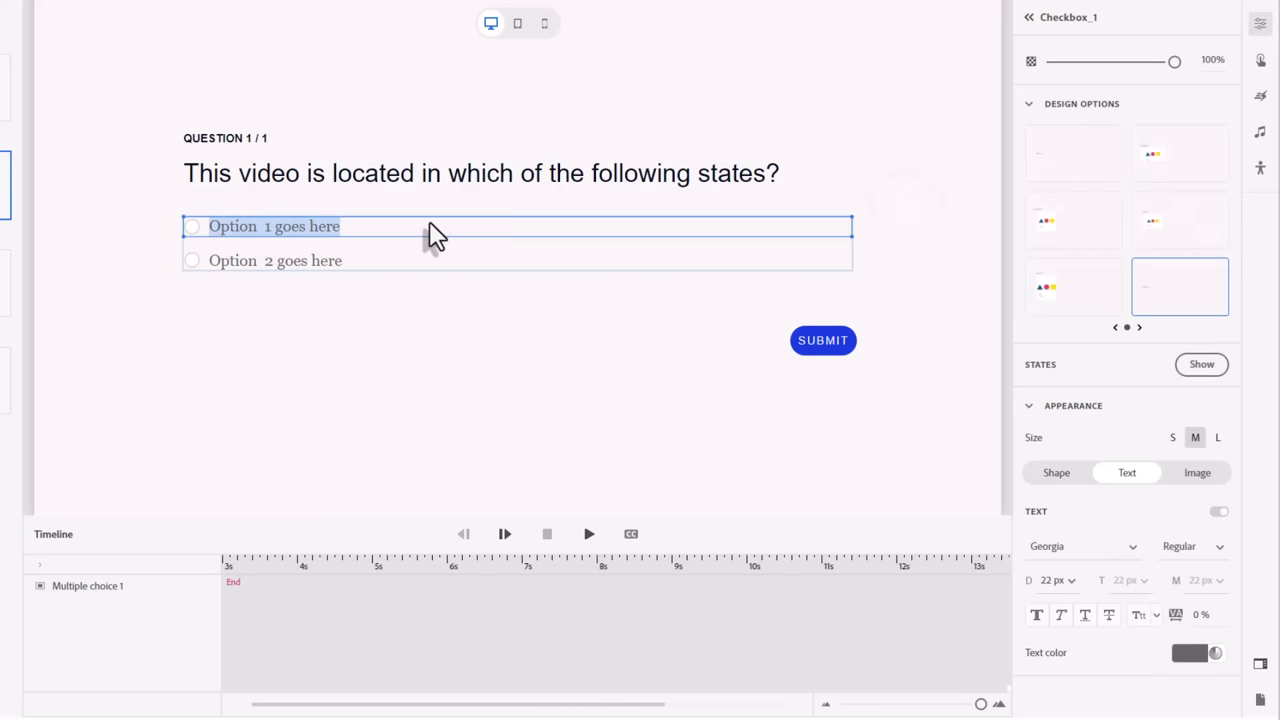
pyautogui.click(320, 226)
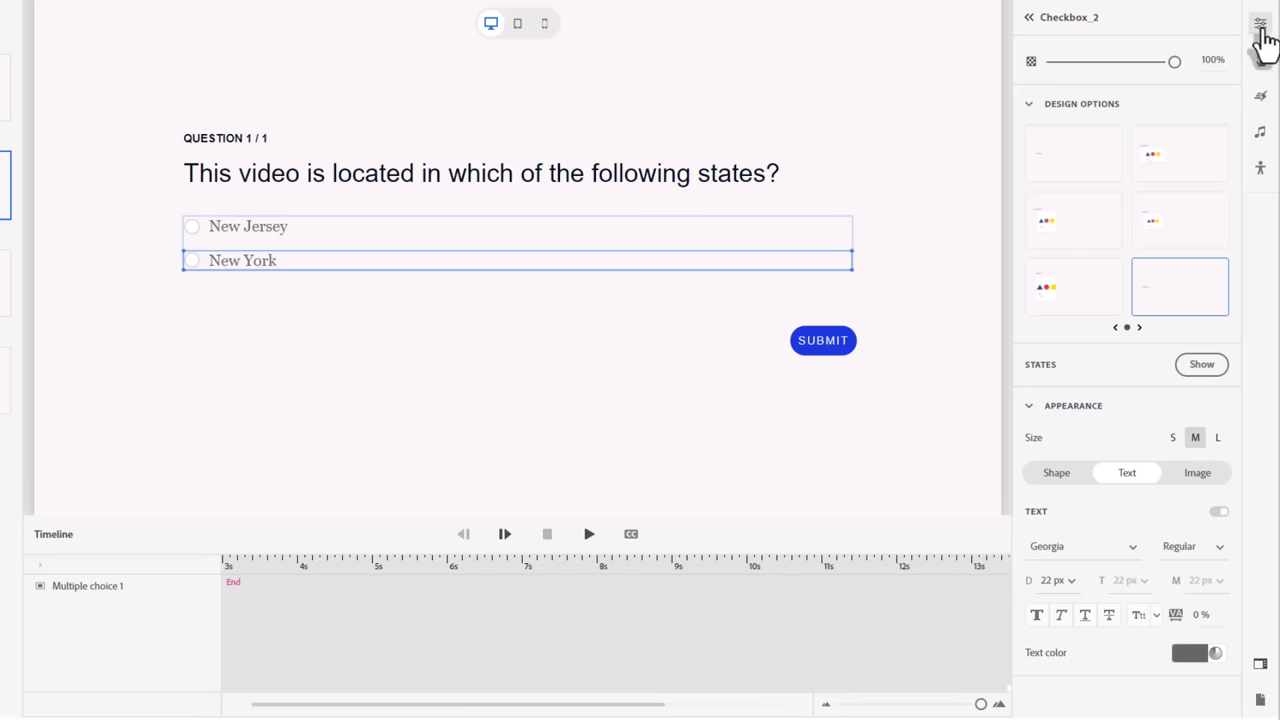
pyautogui.click(920, 162)
# Set the number of answer options to 4 and fill in the added ones as California and Nevada.
pyautogui.click(958, 142)
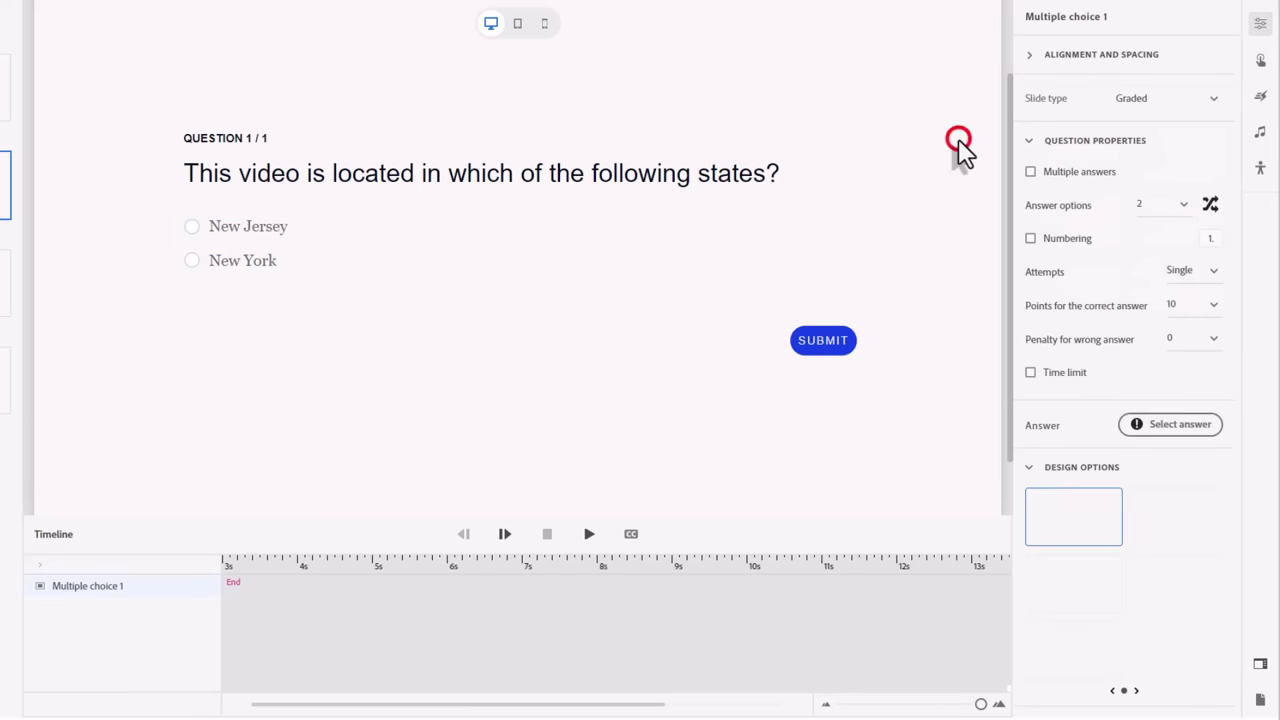
pyautogui.click(1160, 205)
pyautogui.click(1157, 220)
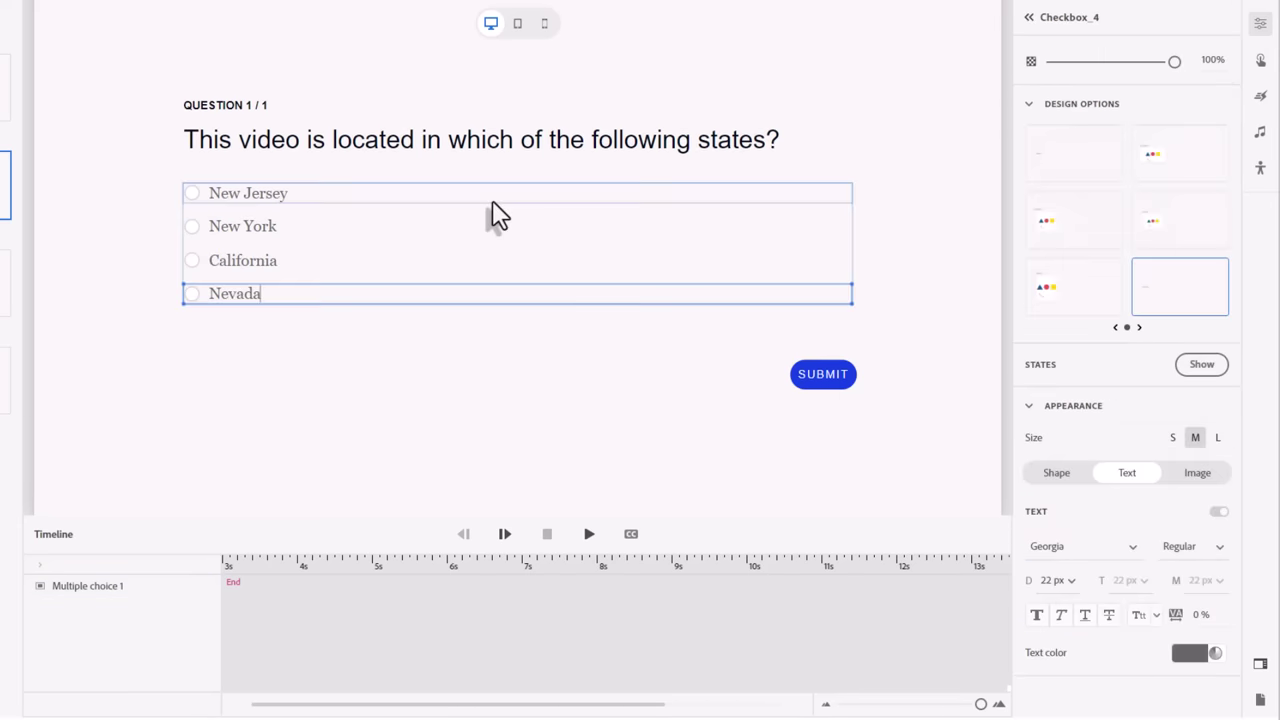
pyautogui.click(923, 371)
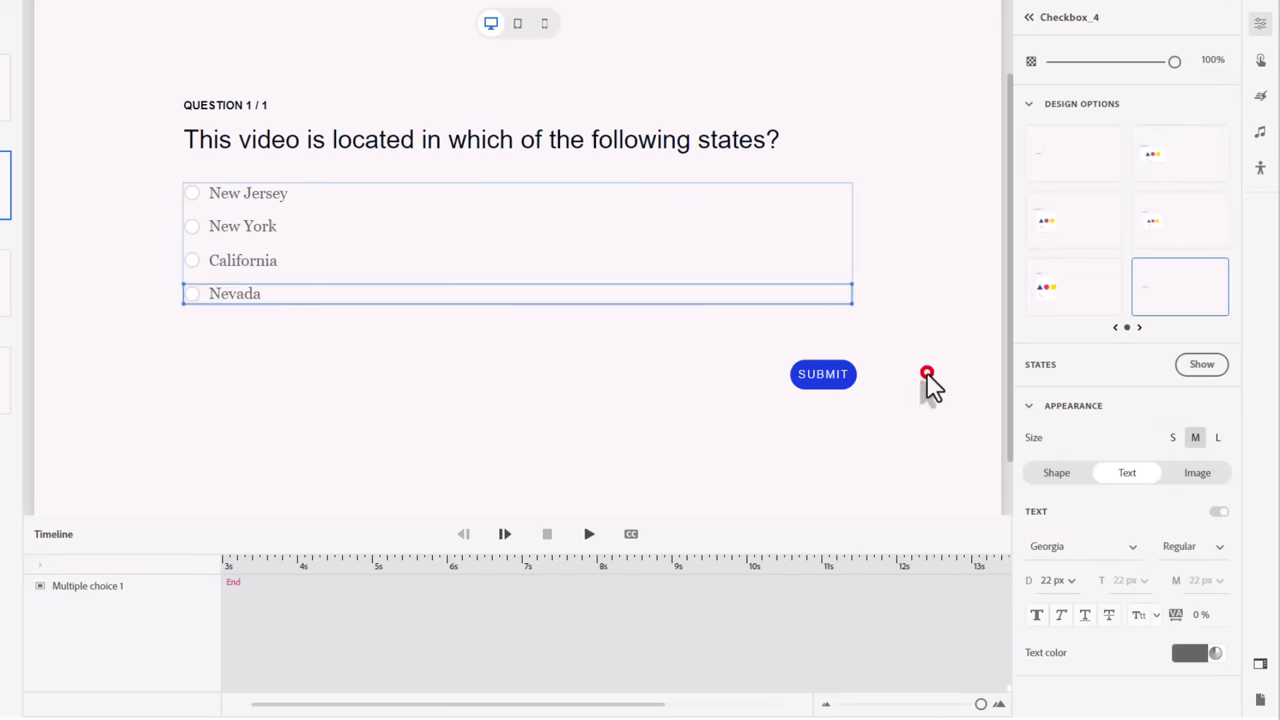
# Set the question's number of attempts to unlimited.
pyautogui.click(973, 241)
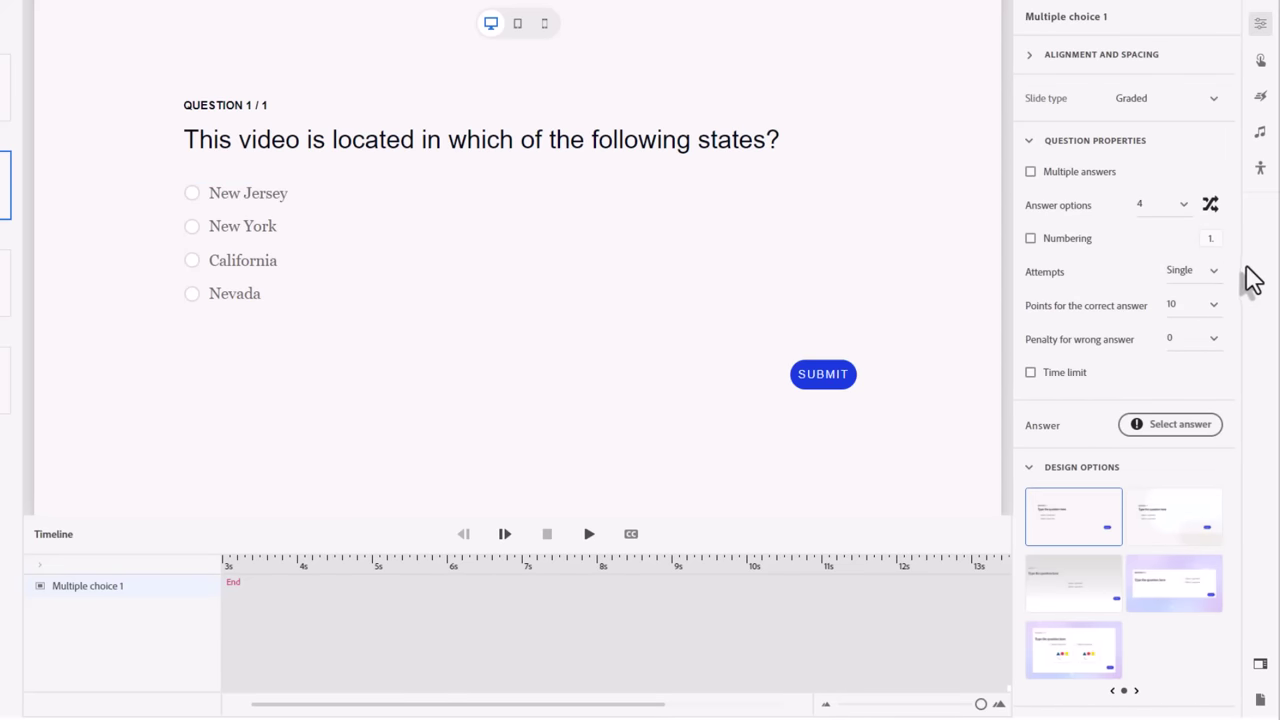
pyautogui.click(1196, 284)
pyautogui.click(1202, 449)
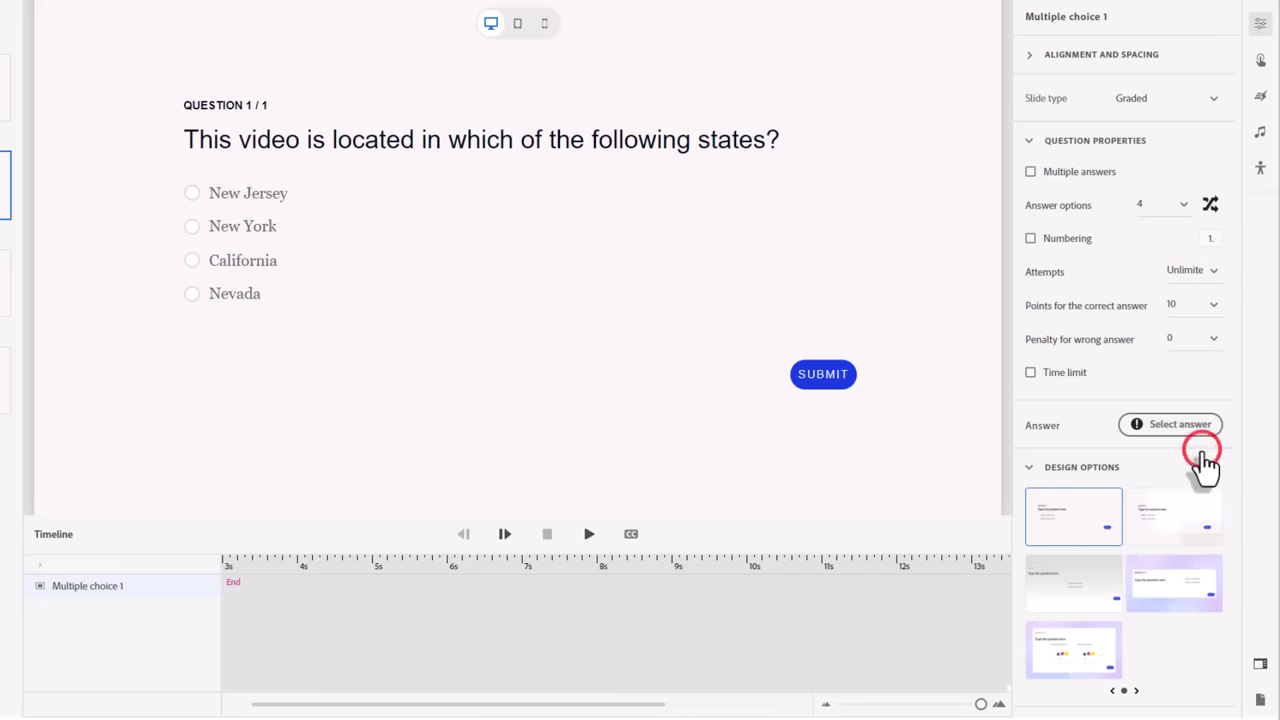
# Mark New Jersey as the correct answer.
pyautogui.click(1200, 425)
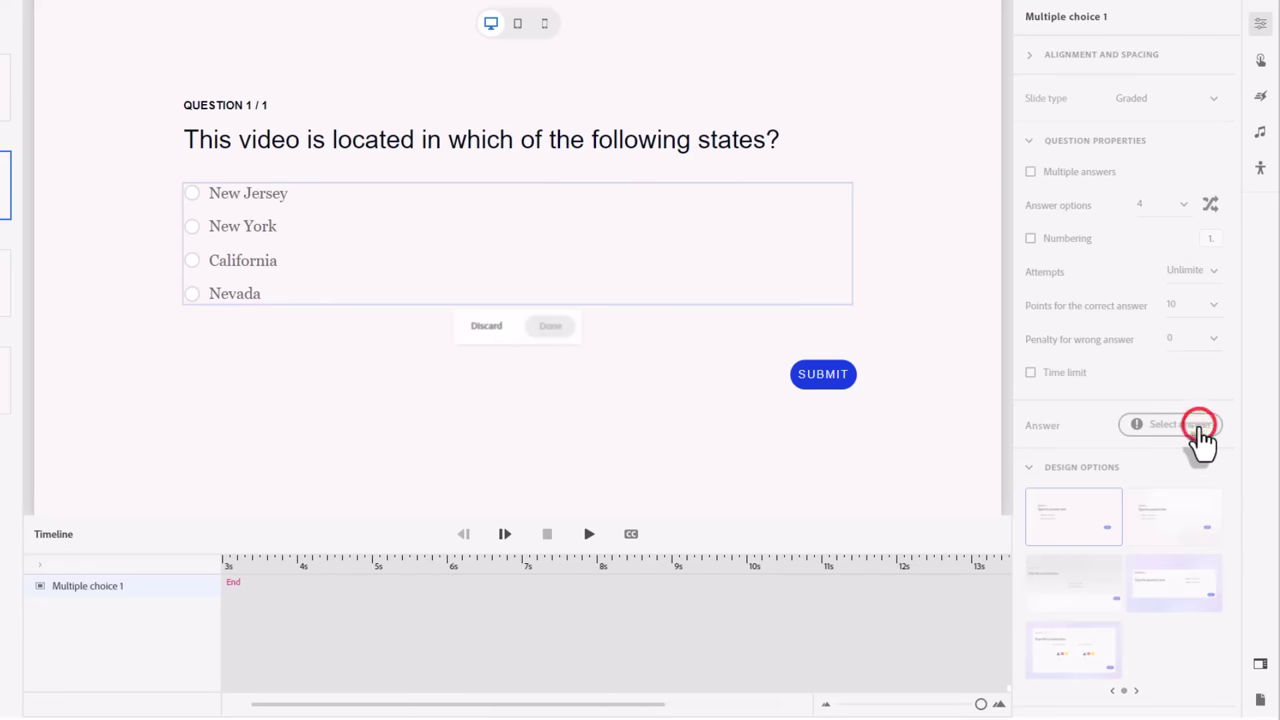
pyautogui.click(194, 193)
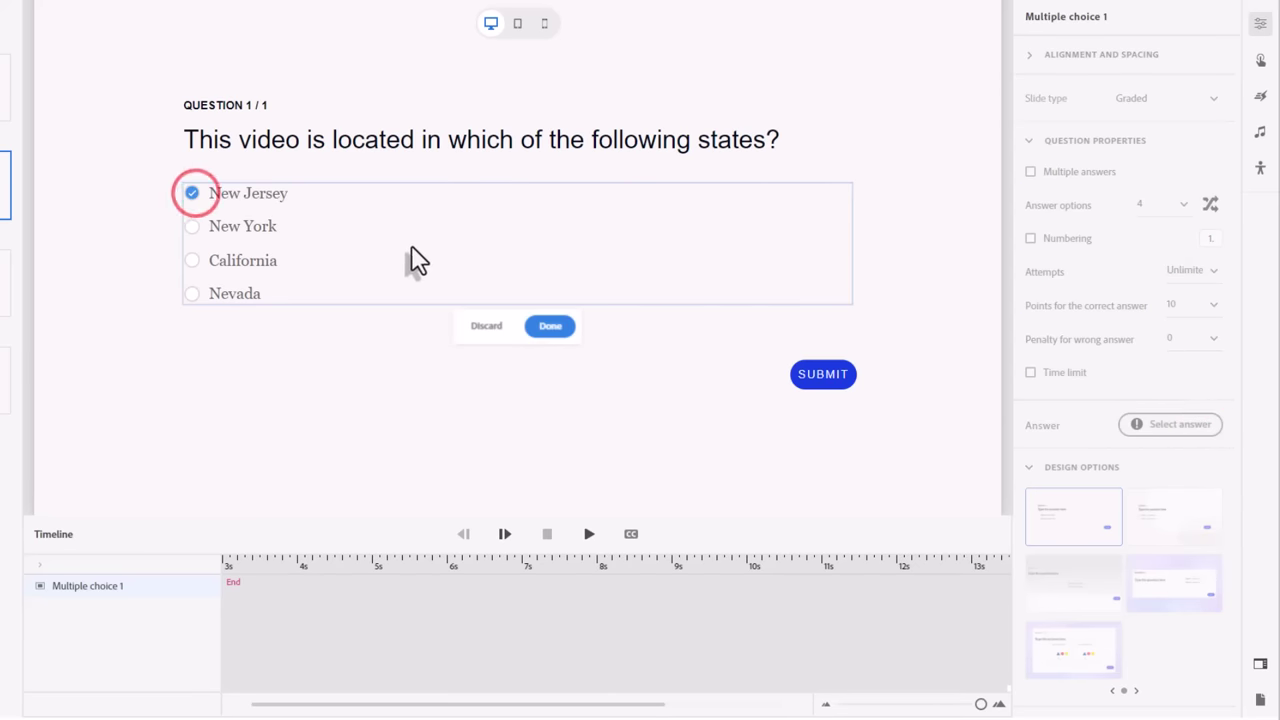
pyautogui.click(551, 327)
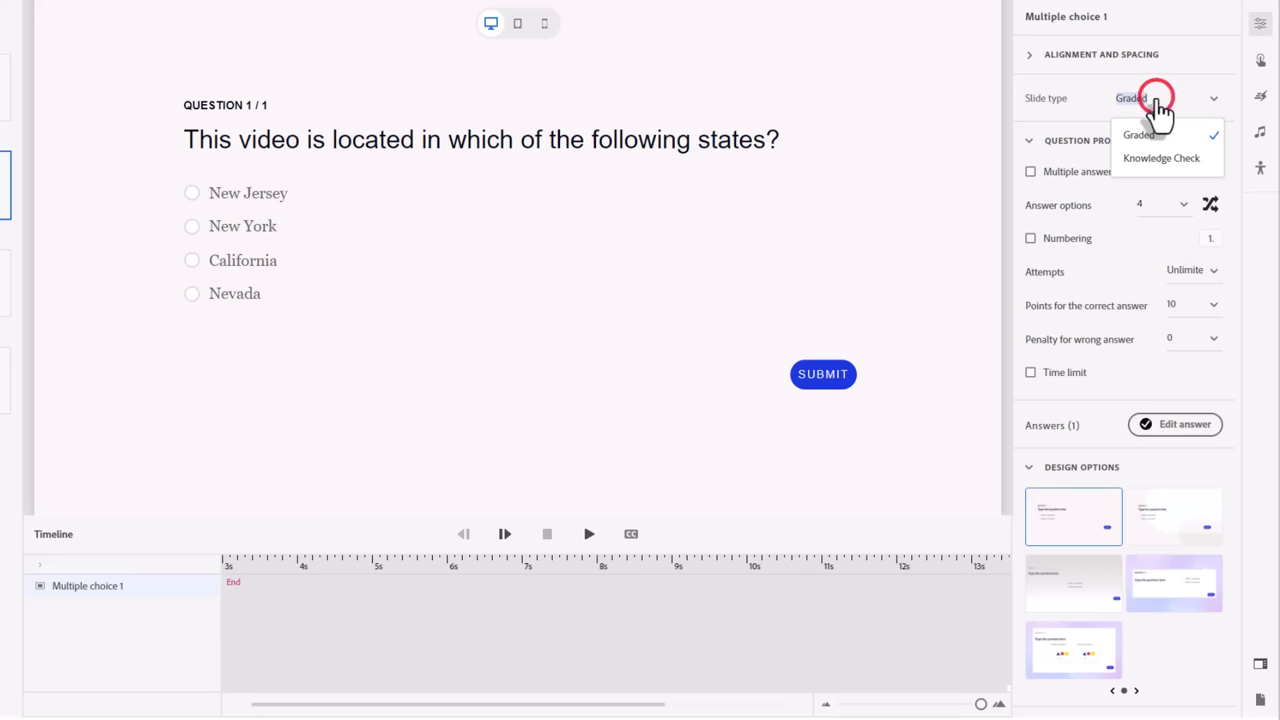
# Change the question's slide type to Knowledge Check and apply the design with a white card on a purple-blue background.
pyautogui.click(1171, 160)
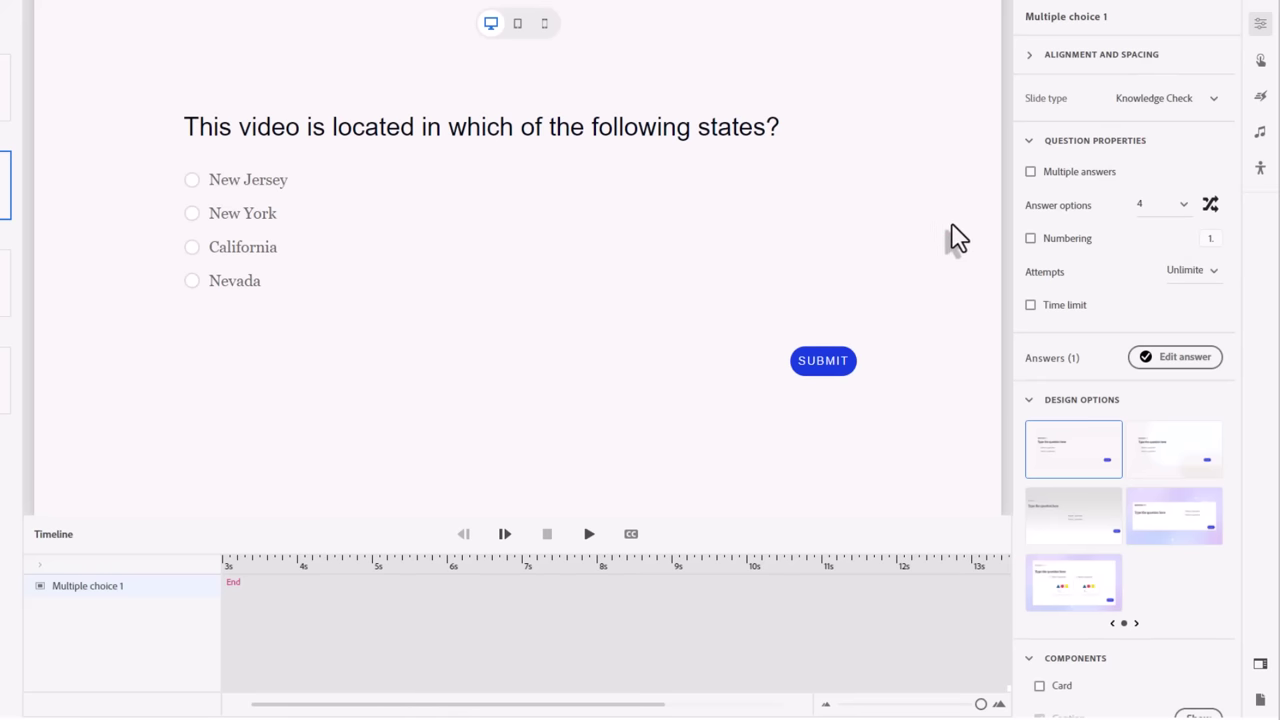
pyautogui.click(1187, 522)
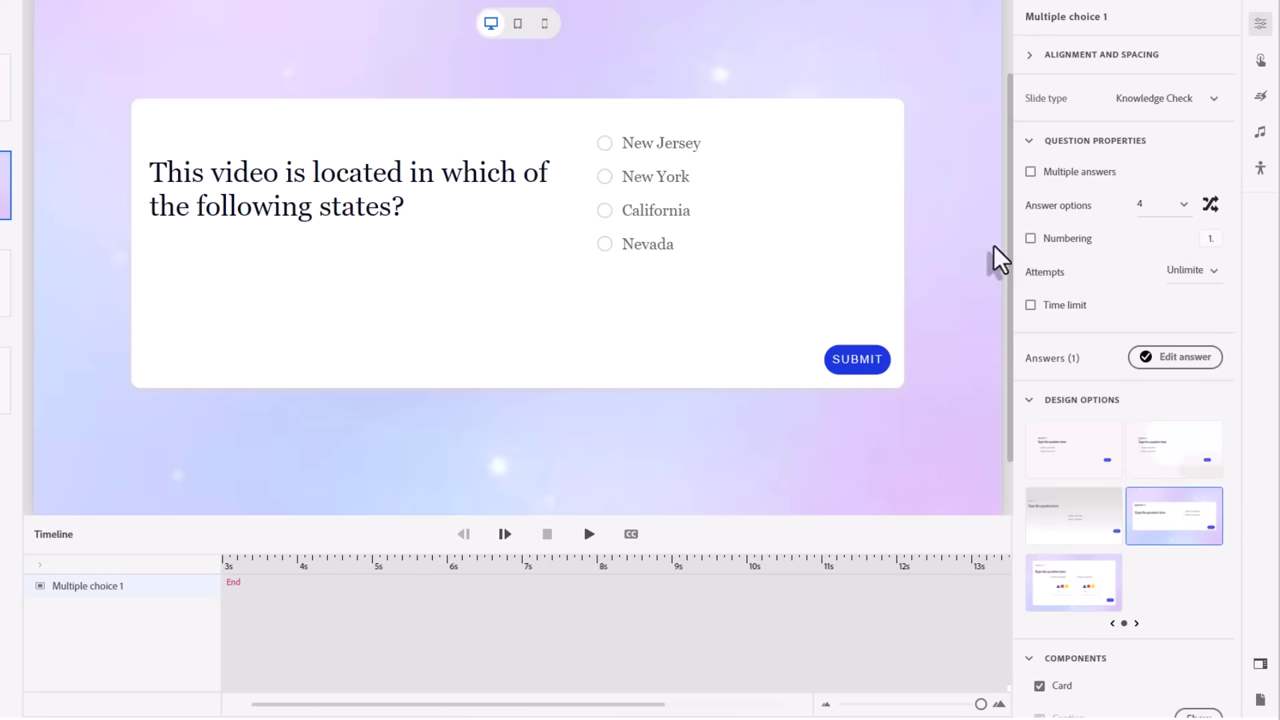
# Change the question slide's background from image to solid.
pyautogui.scroll(-3, 1230, 625)
pyautogui.scroll(-1, 1230, 625)
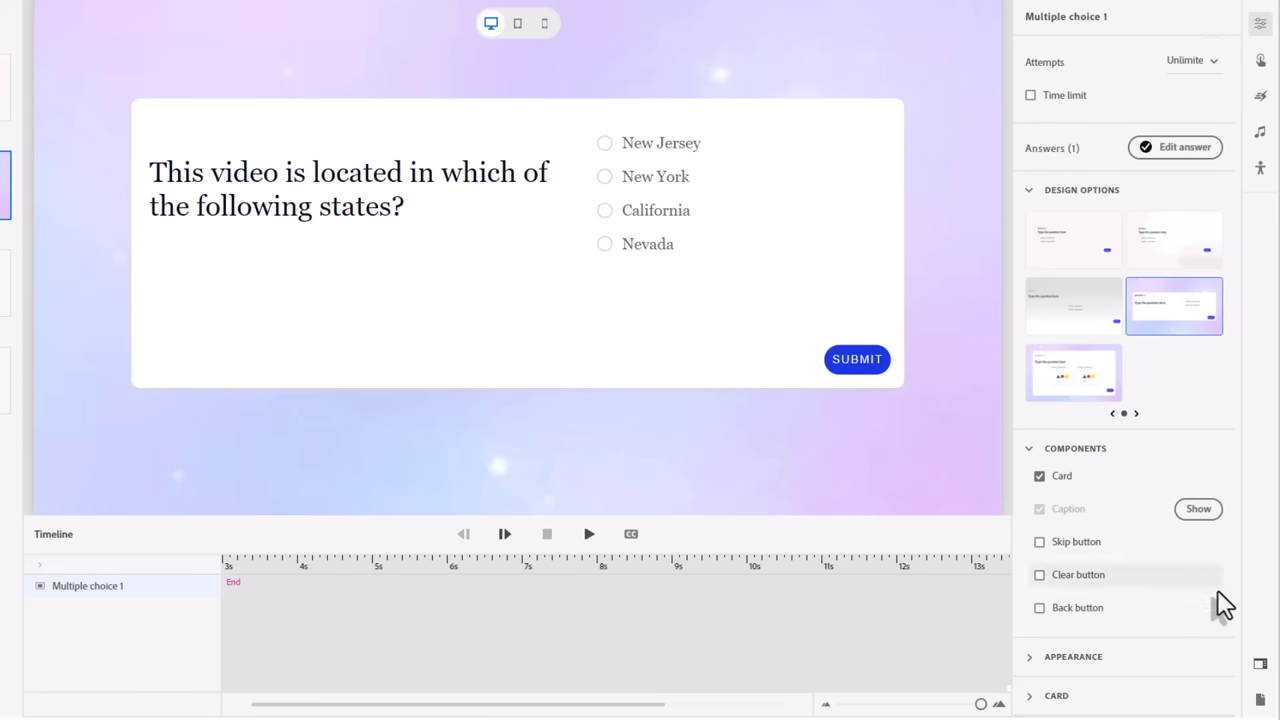
pyautogui.click(1033, 657)
pyautogui.scroll(-1, 1180, 609)
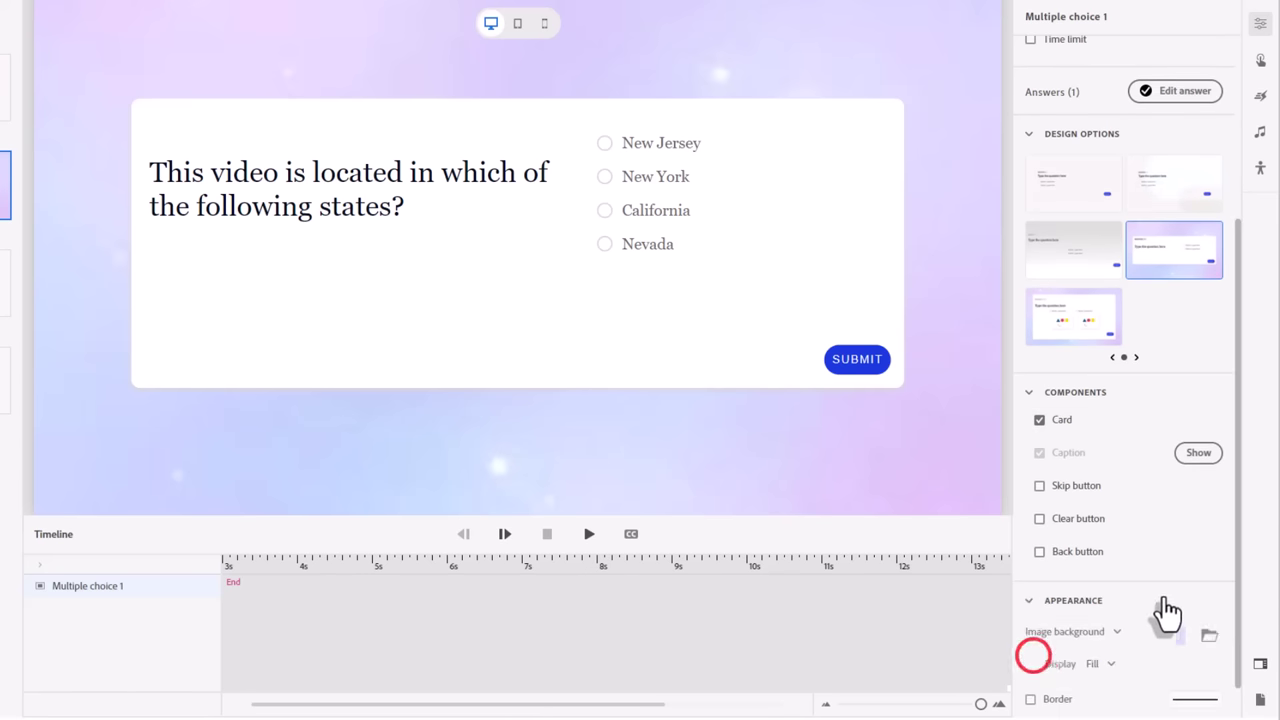
pyautogui.click(1090, 632)
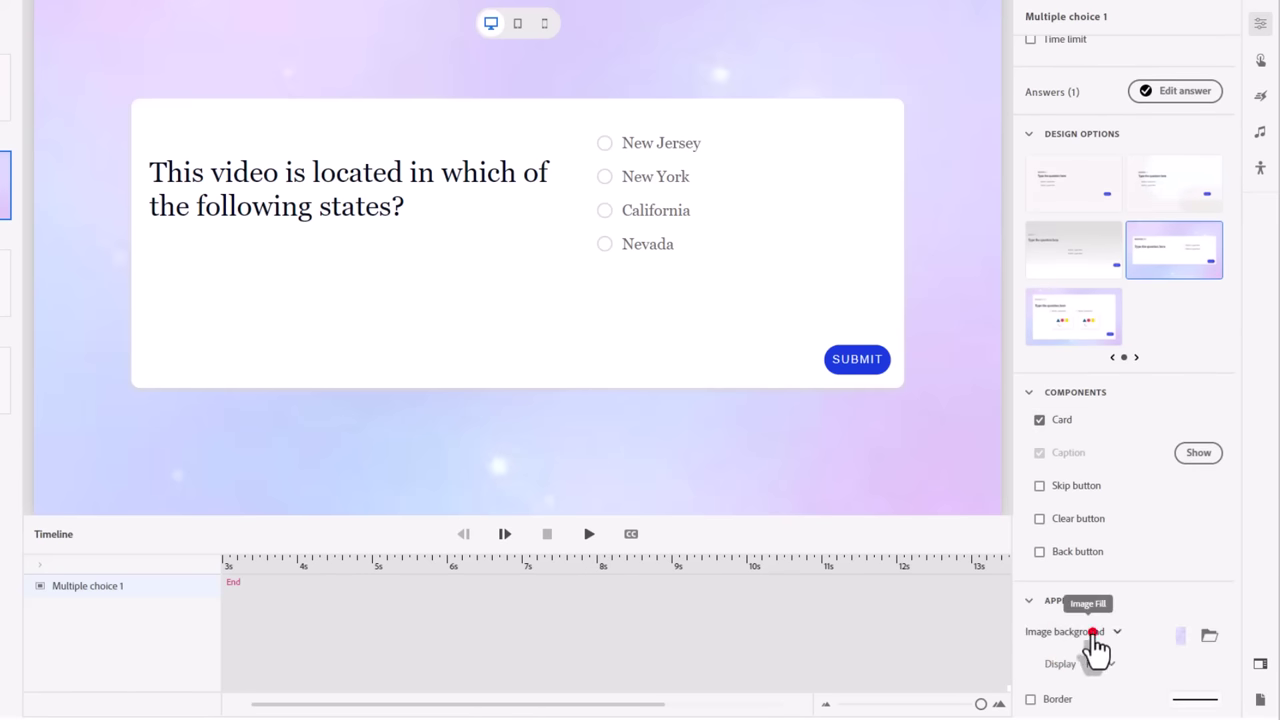
pyautogui.click(1062, 527)
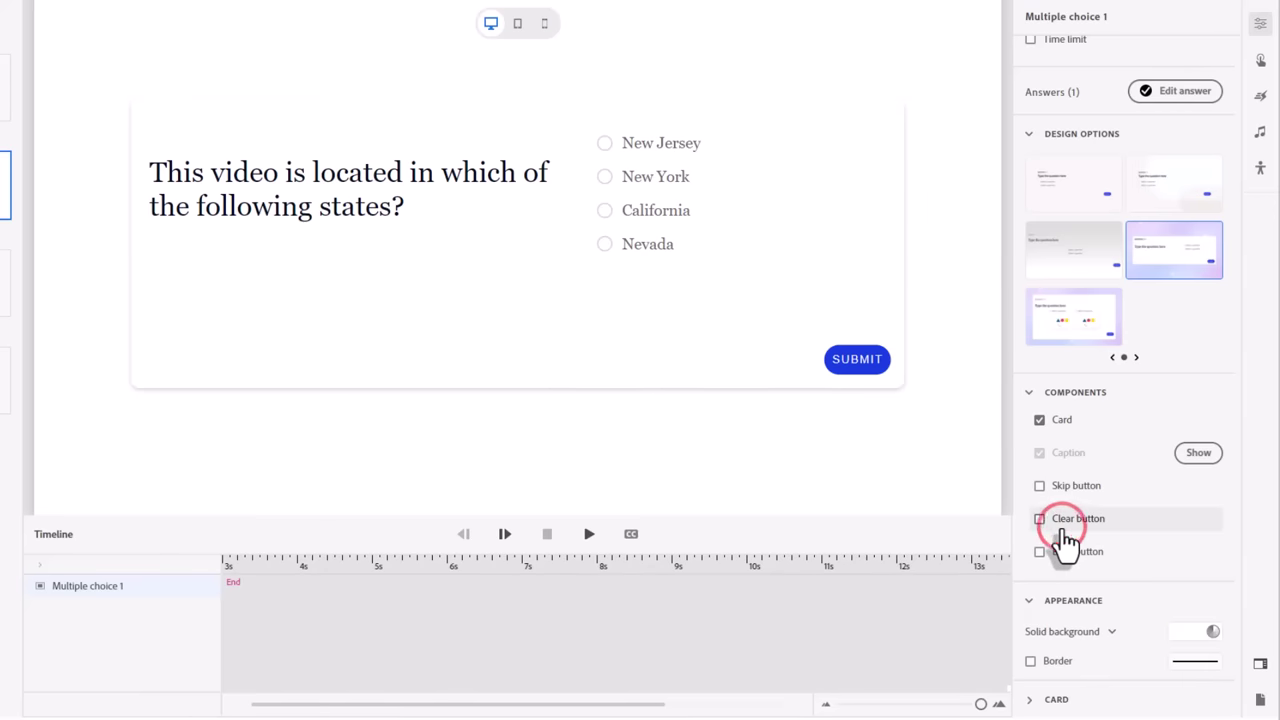
# Set the opacity of the question slide's solid background colour to 0%.
pyautogui.click(1212, 632)
pyautogui.click(1202, 481)
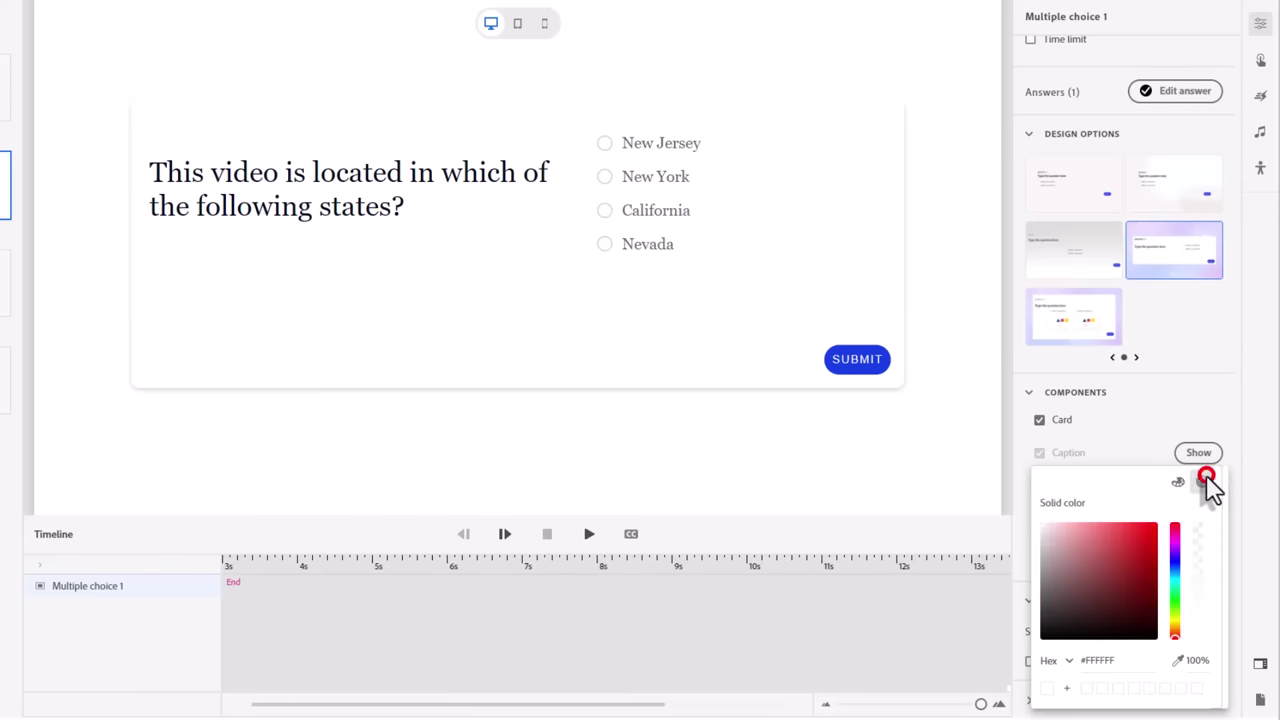
pyautogui.click(1193, 659)
pyautogui.write('0')
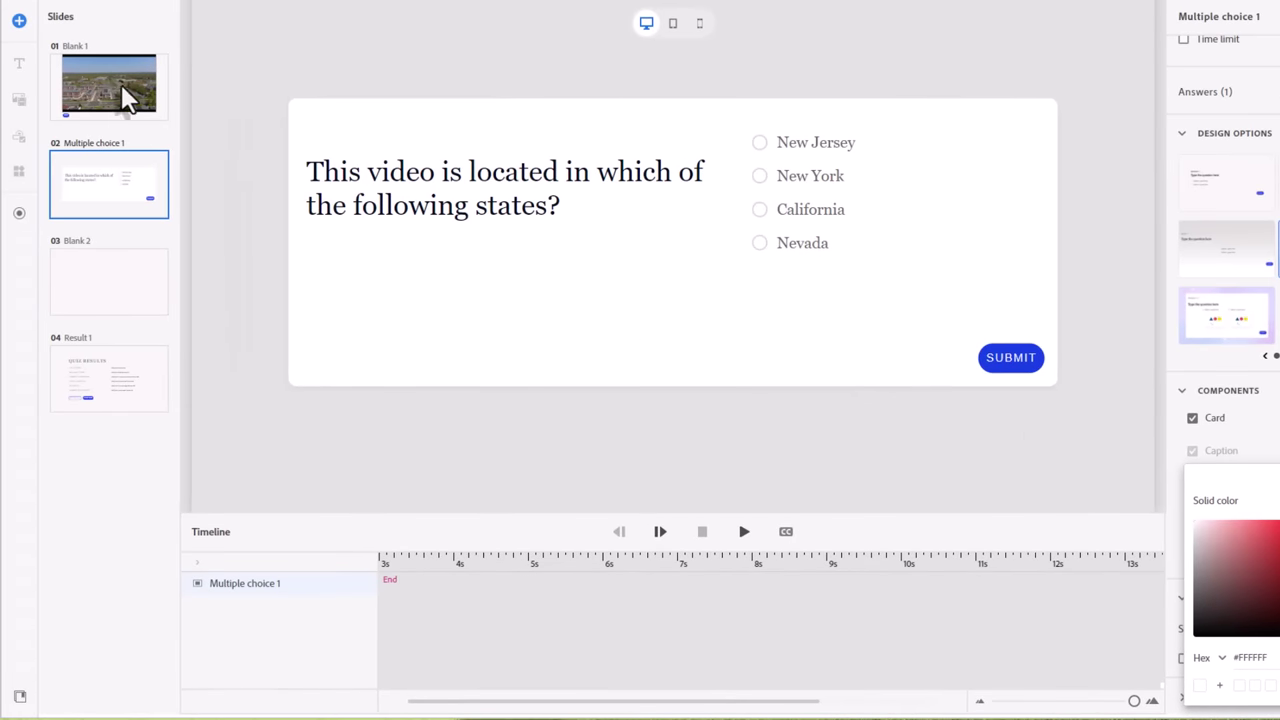
pyautogui.click(117, 90)
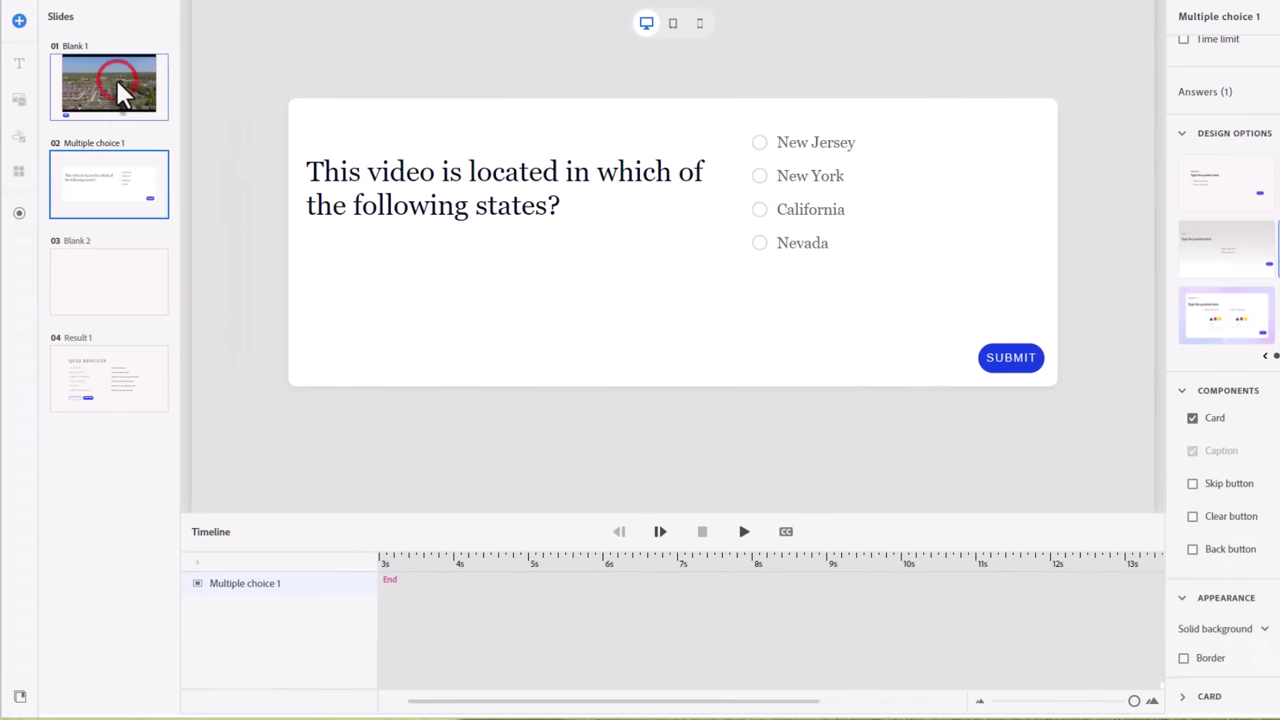
# On the Blank 1 video slide, add a timeline bookmark at 5 s named Overlay_Knowledge_Check.
pyautogui.click(117, 90)
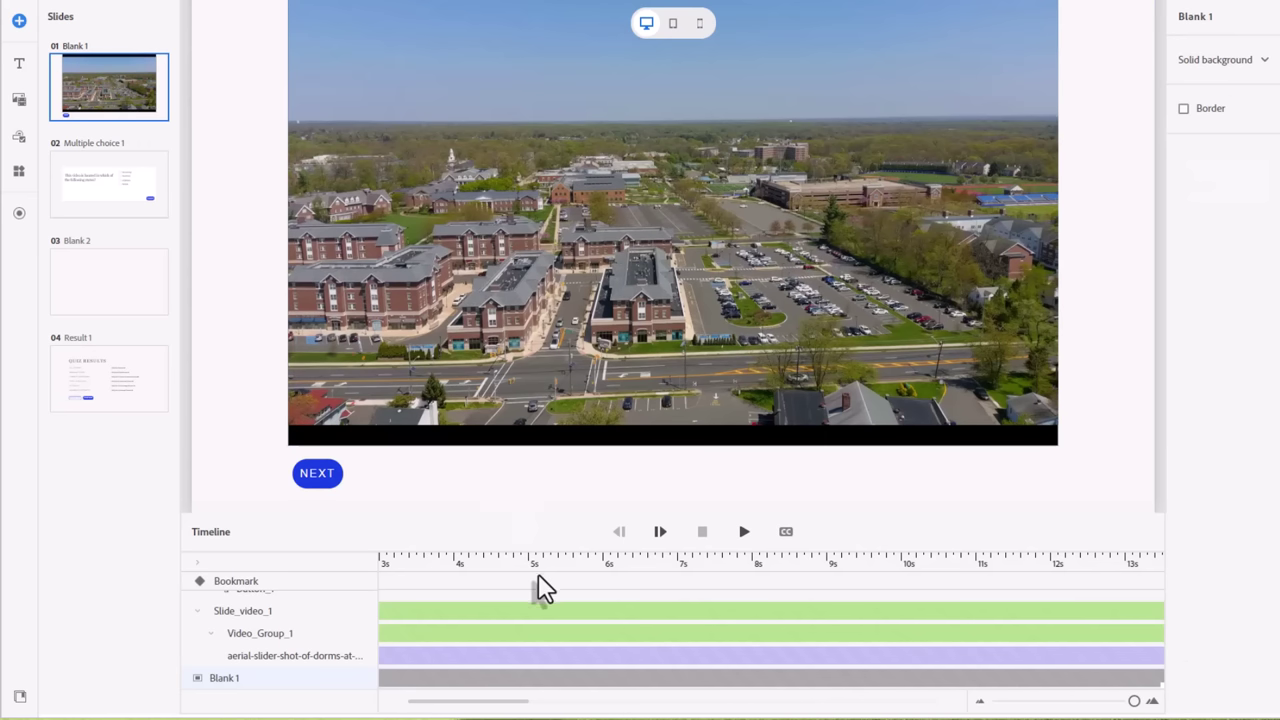
pyautogui.click(529, 557)
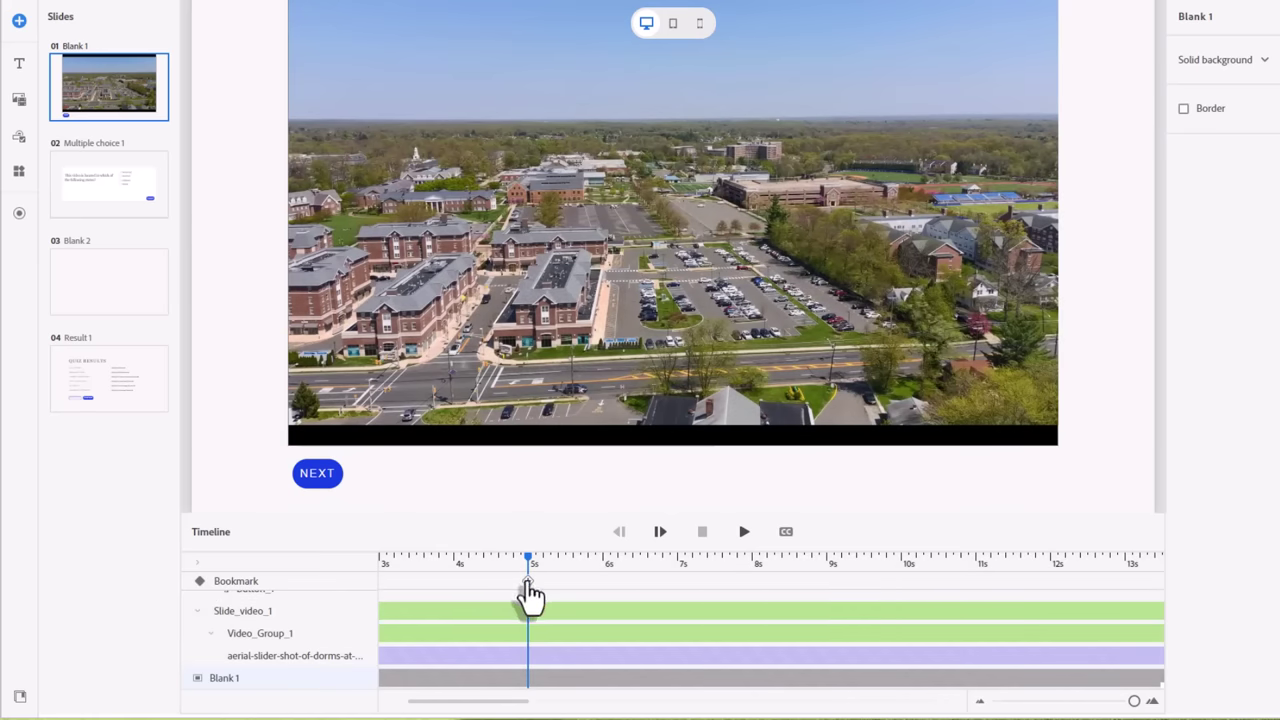
pyautogui.click(527, 582)
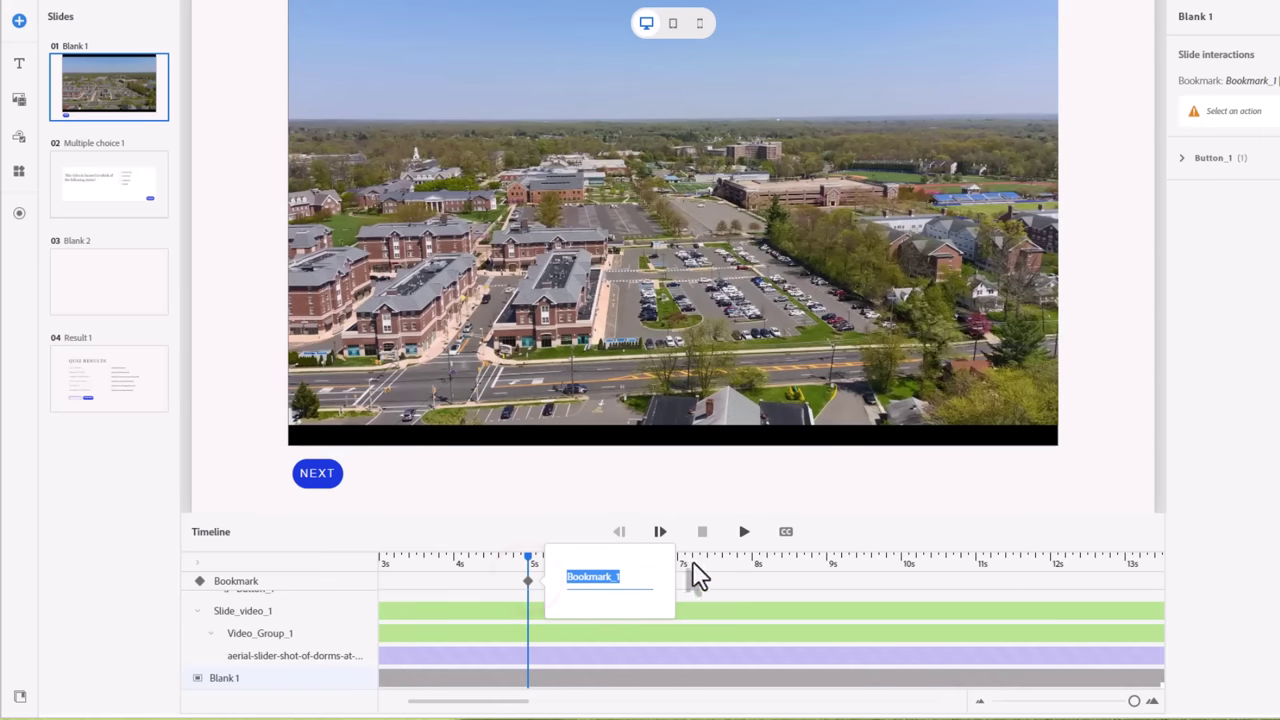
pyautogui.write('Overlay Knowledge Check')
pyautogui.press('Return')
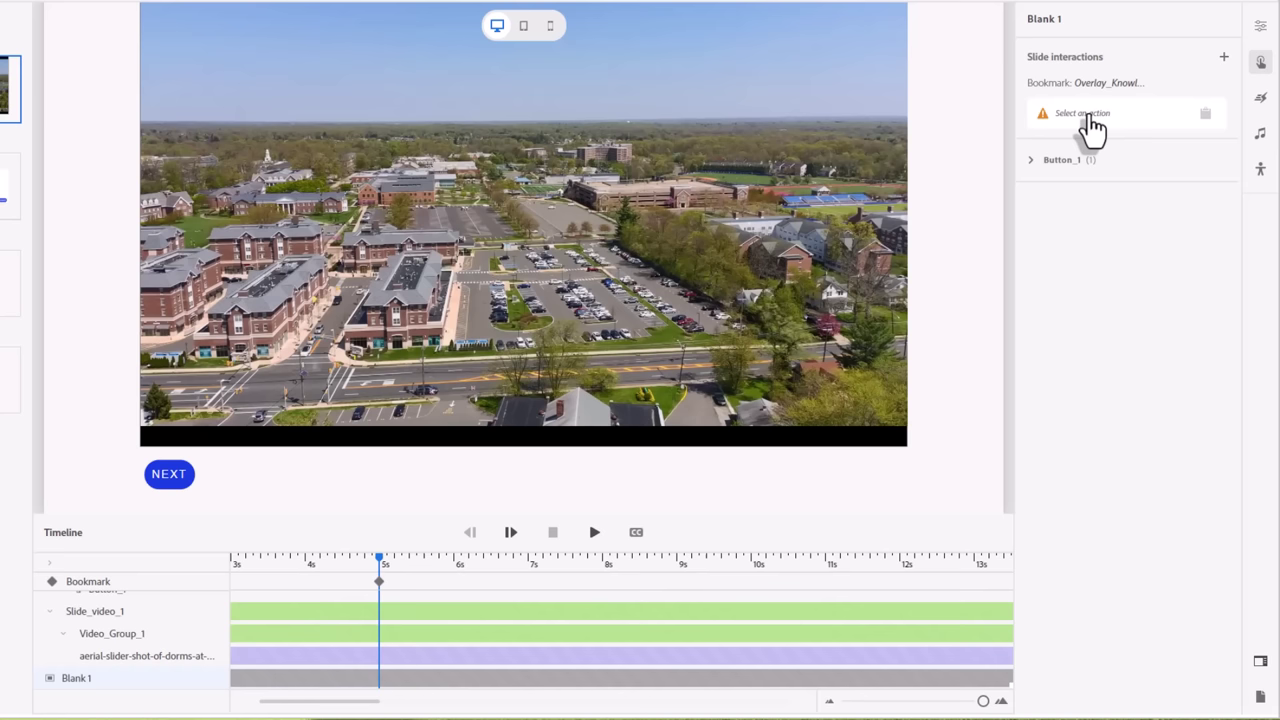
# Give the Overlay_Knowledge_Check bookmark an Add overlay action that uses the Multiple choice 1 slide.
pyautogui.click(1087, 114)
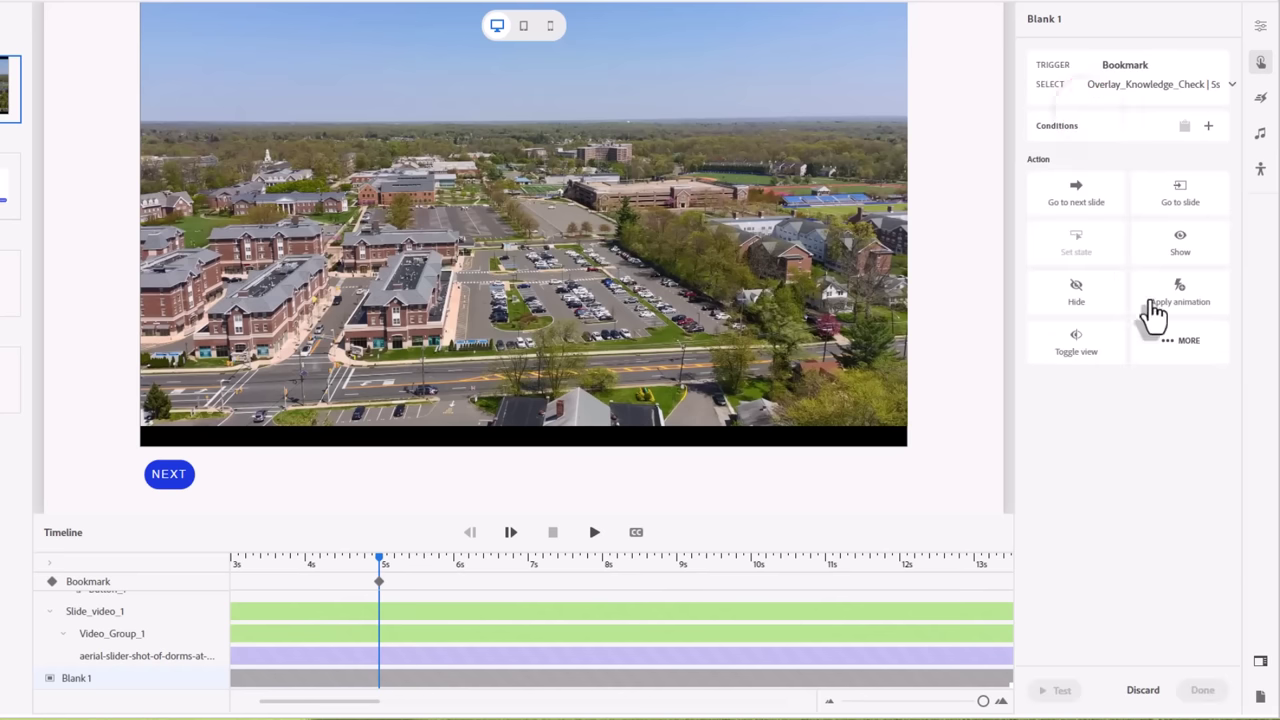
pyautogui.click(1162, 340)
pyautogui.scroll(-2, 1171, 528)
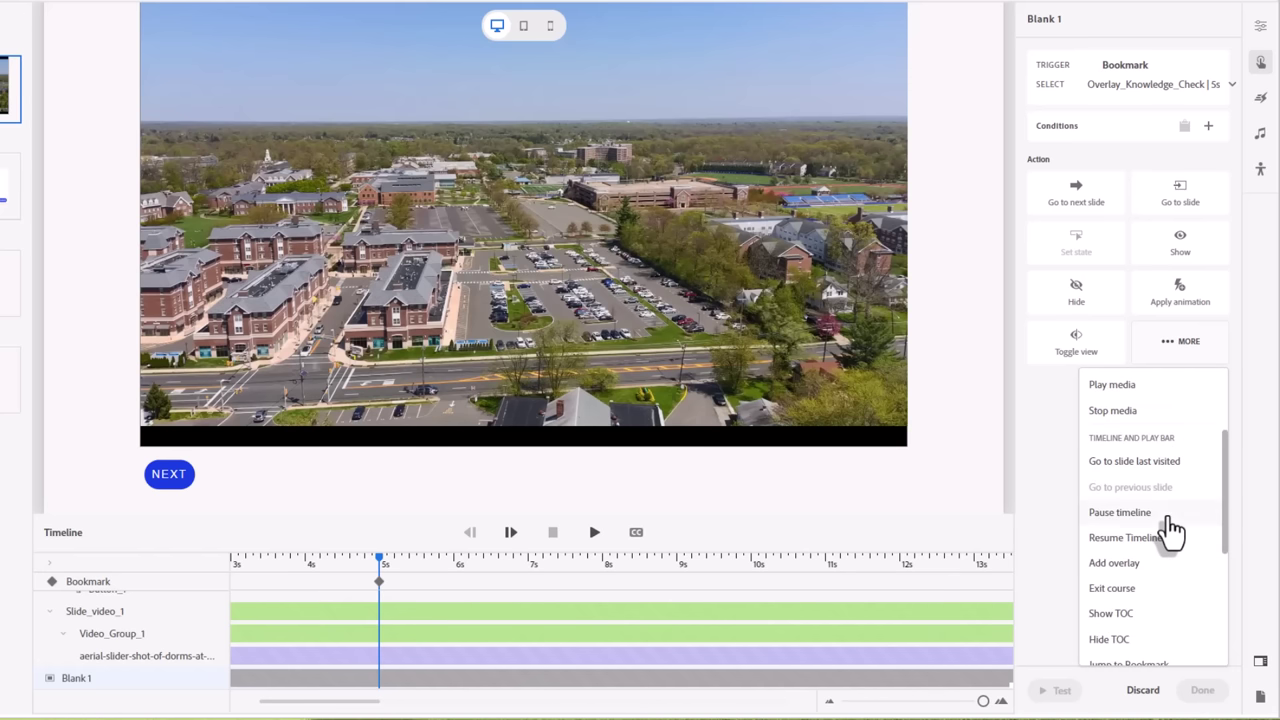
pyautogui.click(1114, 564)
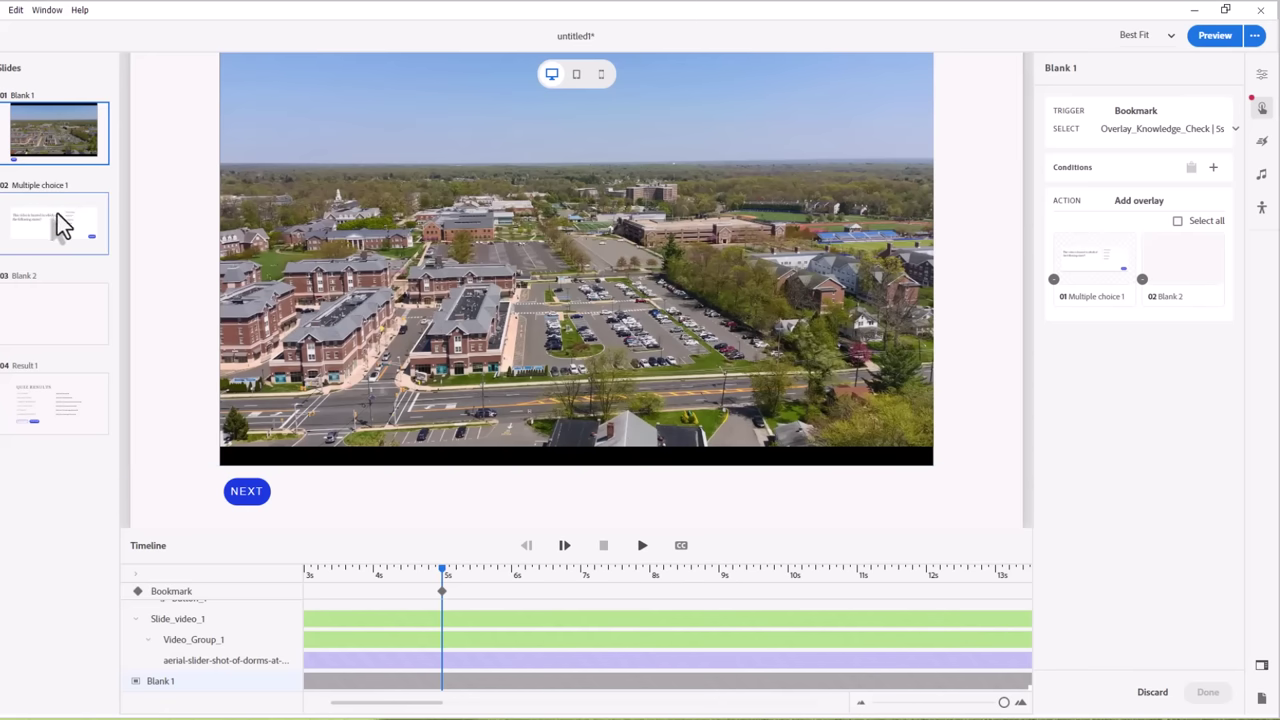
pyautogui.click(1097, 275)
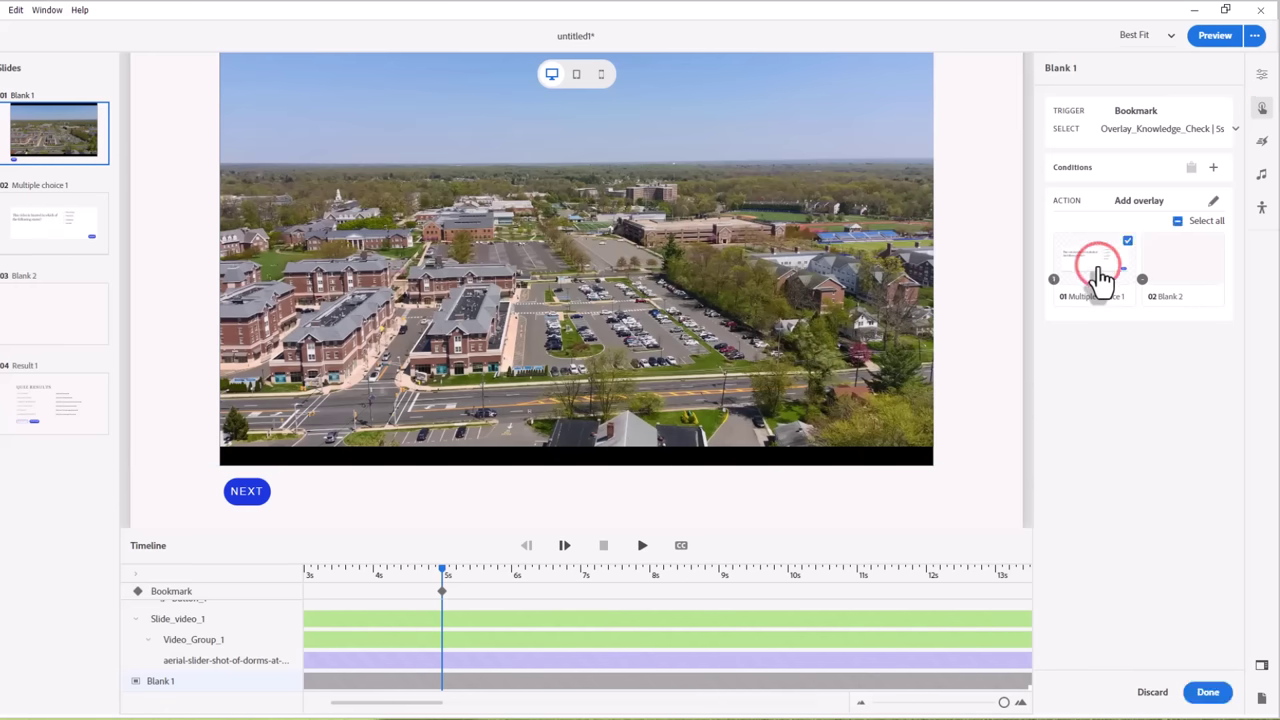
pyautogui.click(1208, 692)
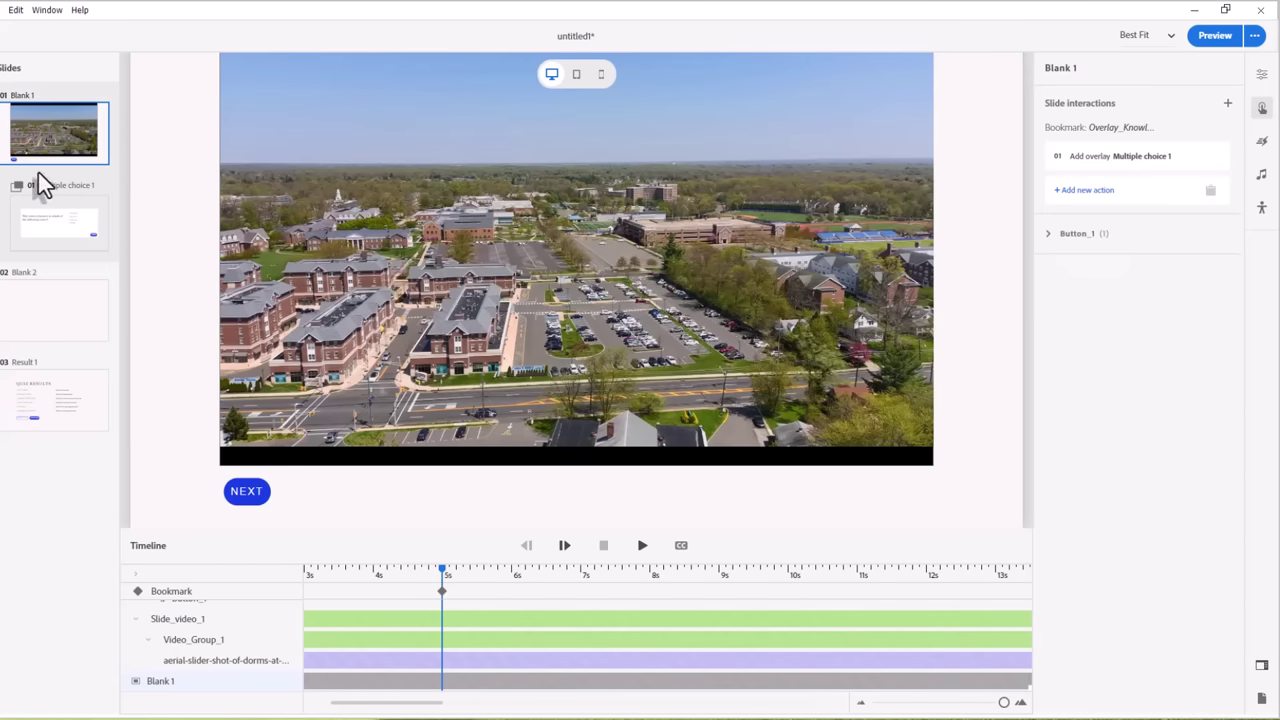
# Change the Success action of the Multiple choice 1 slide to Resume Timeline.
pyautogui.click(84, 229)
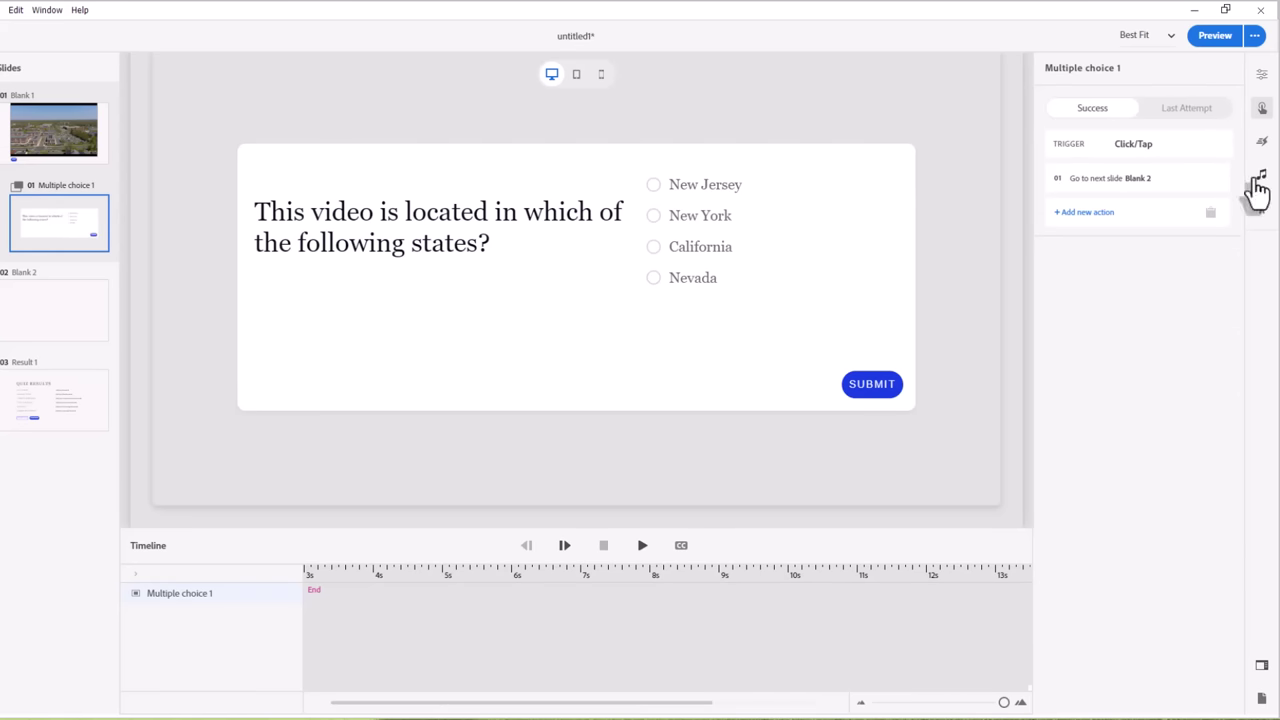
pyautogui.click(1210, 178)
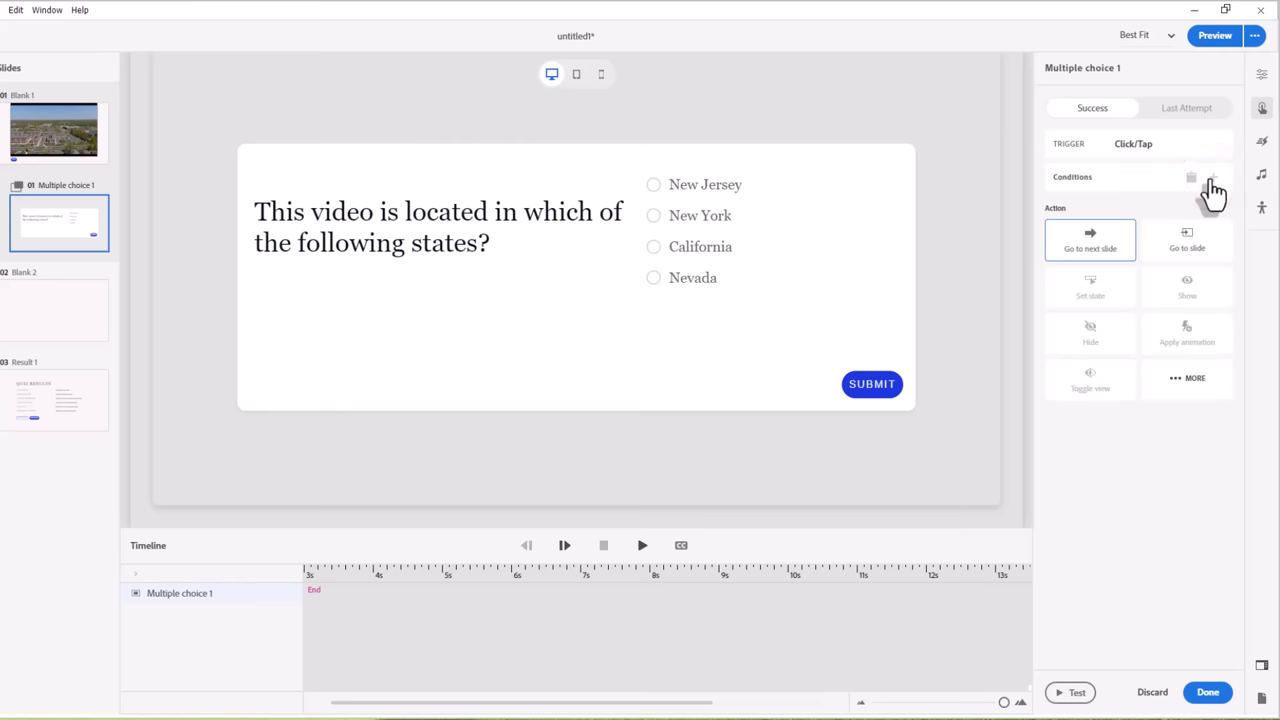
pyautogui.click(1190, 385)
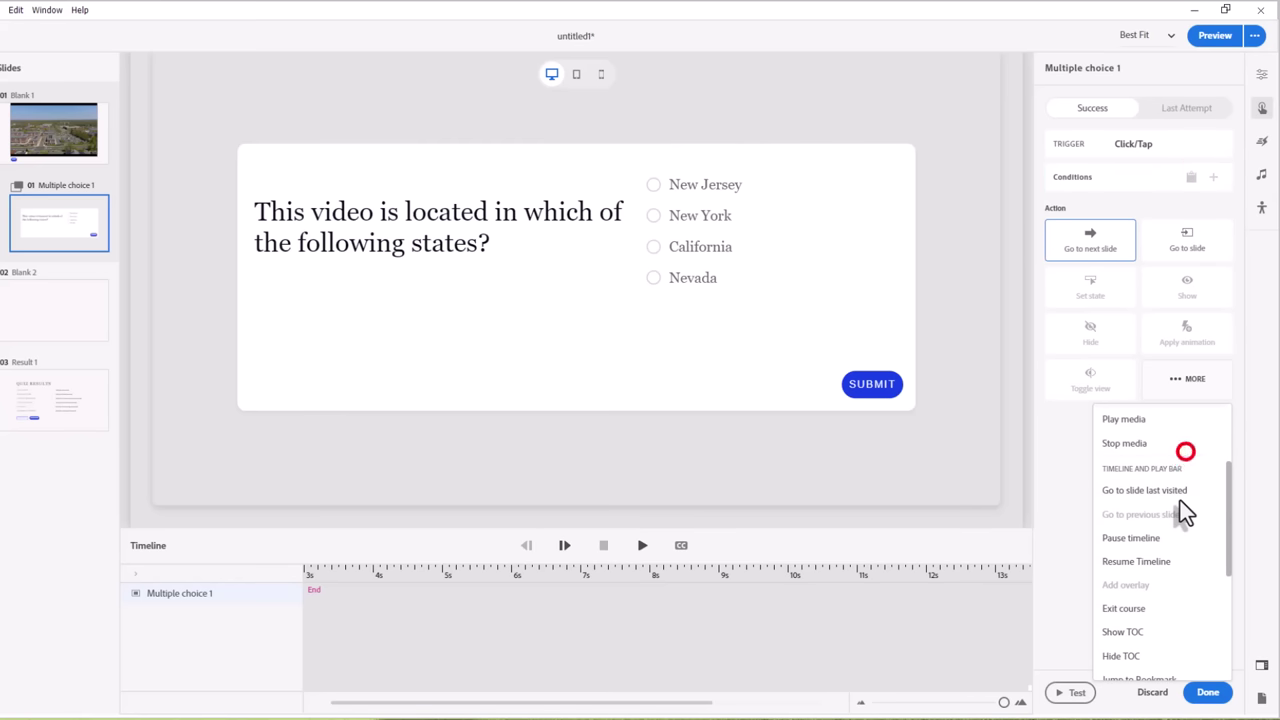
pyautogui.click(1132, 561)
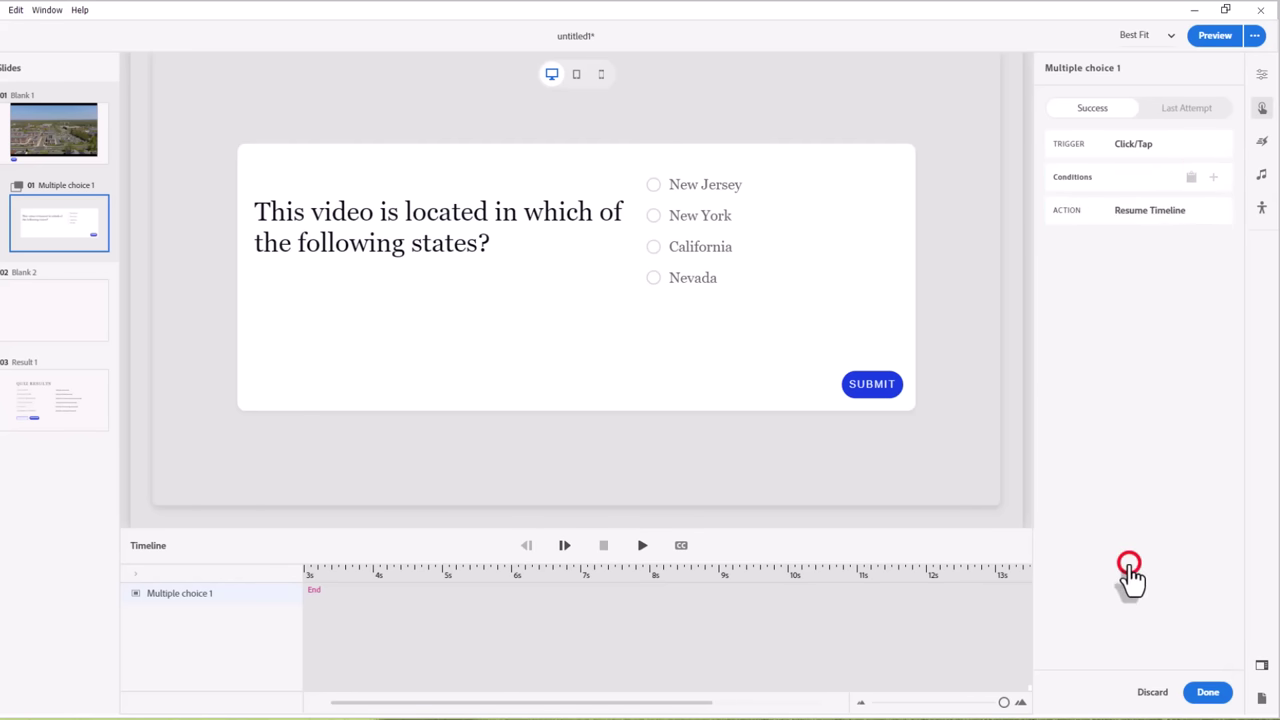
pyautogui.click(1206, 692)
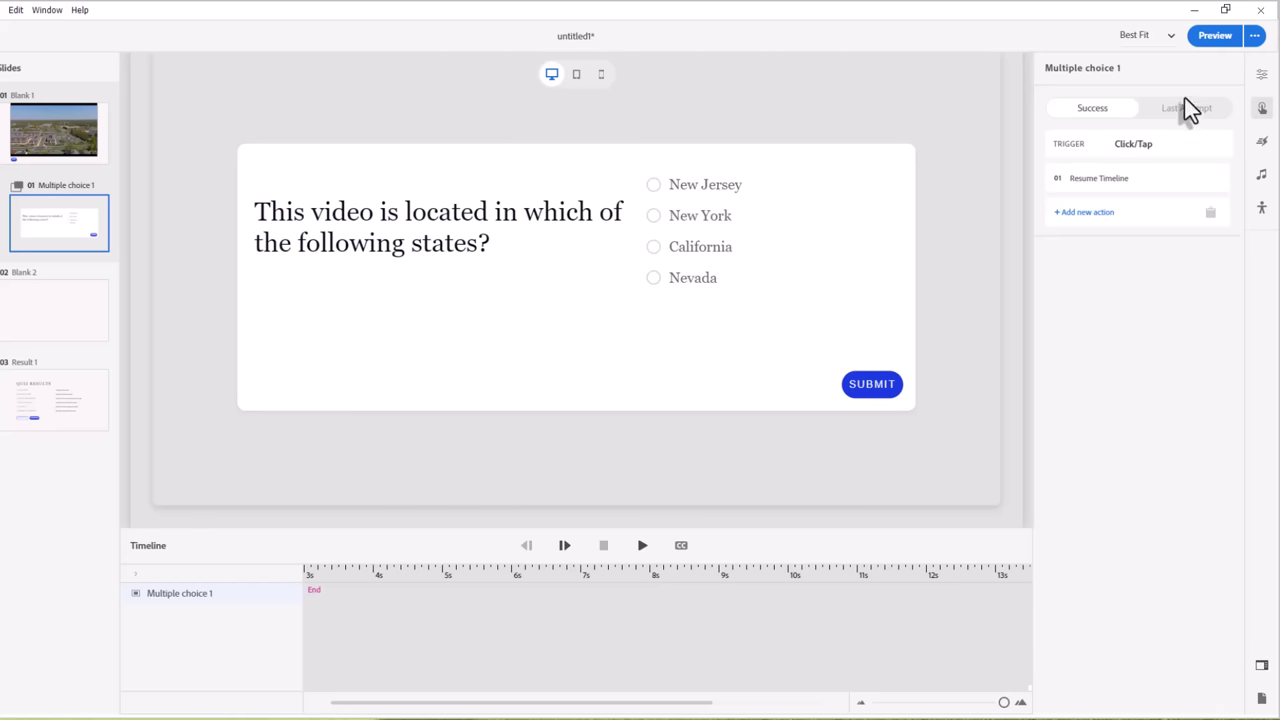
# Preview the project, submit New Jersey as the answer to the overlaid question, and continue past the feedback.
pyautogui.click(1206, 45)
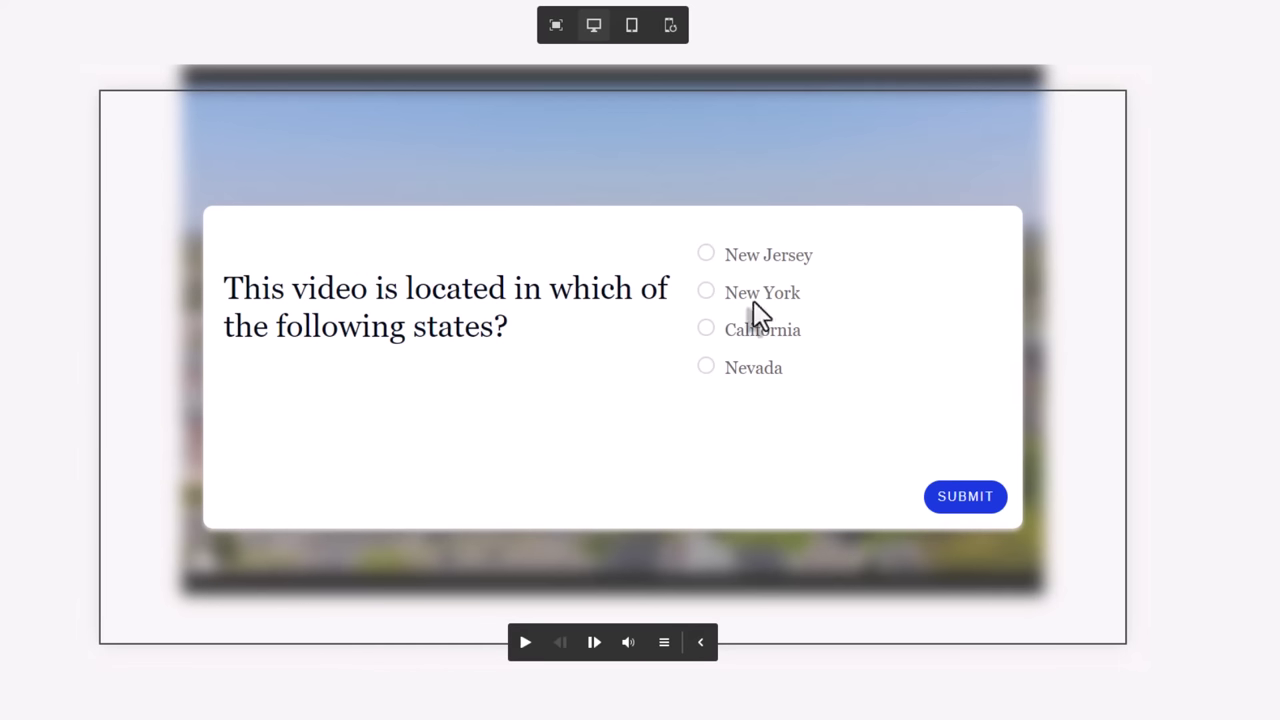
pyautogui.click(733, 256)
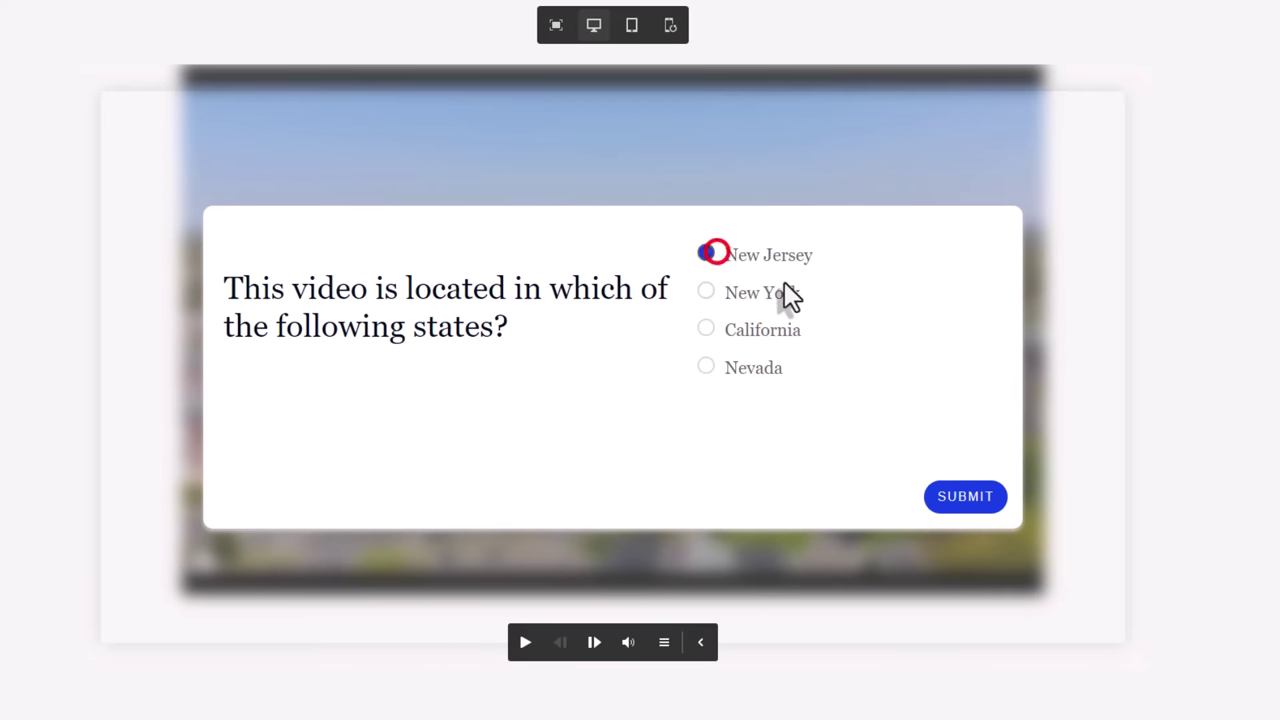
pyautogui.click(970, 497)
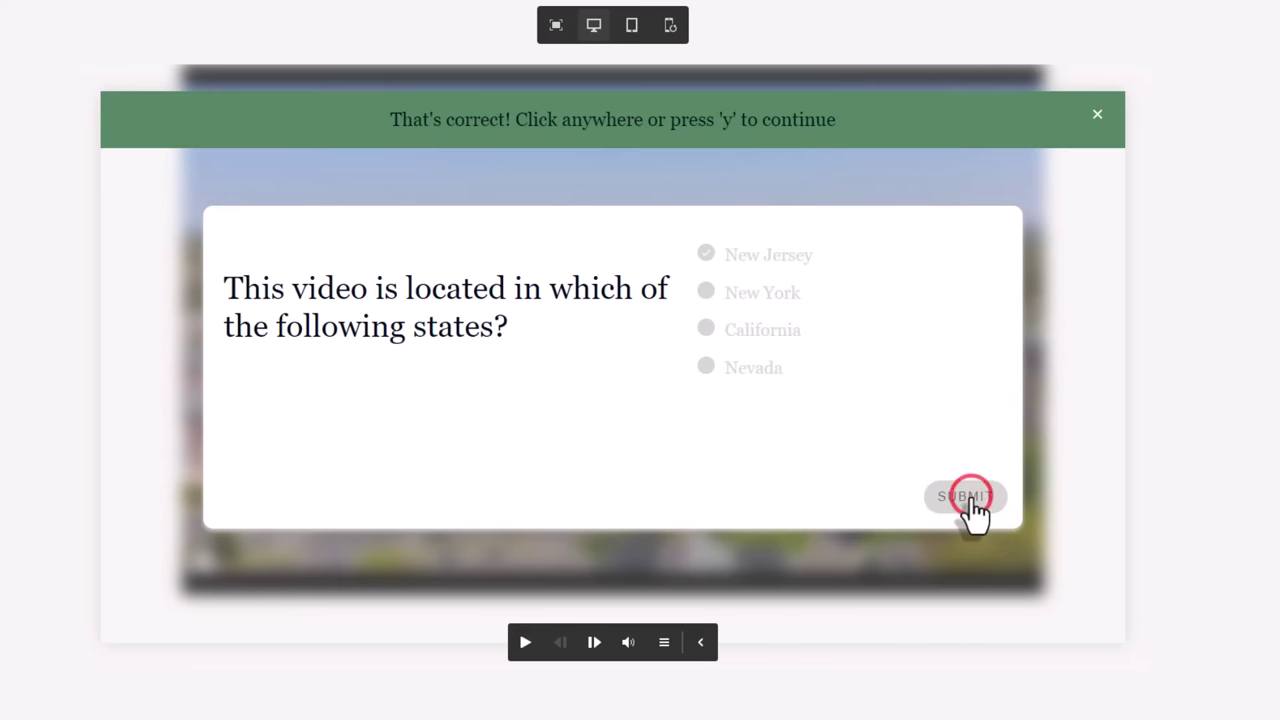
pyautogui.click(461, 105)
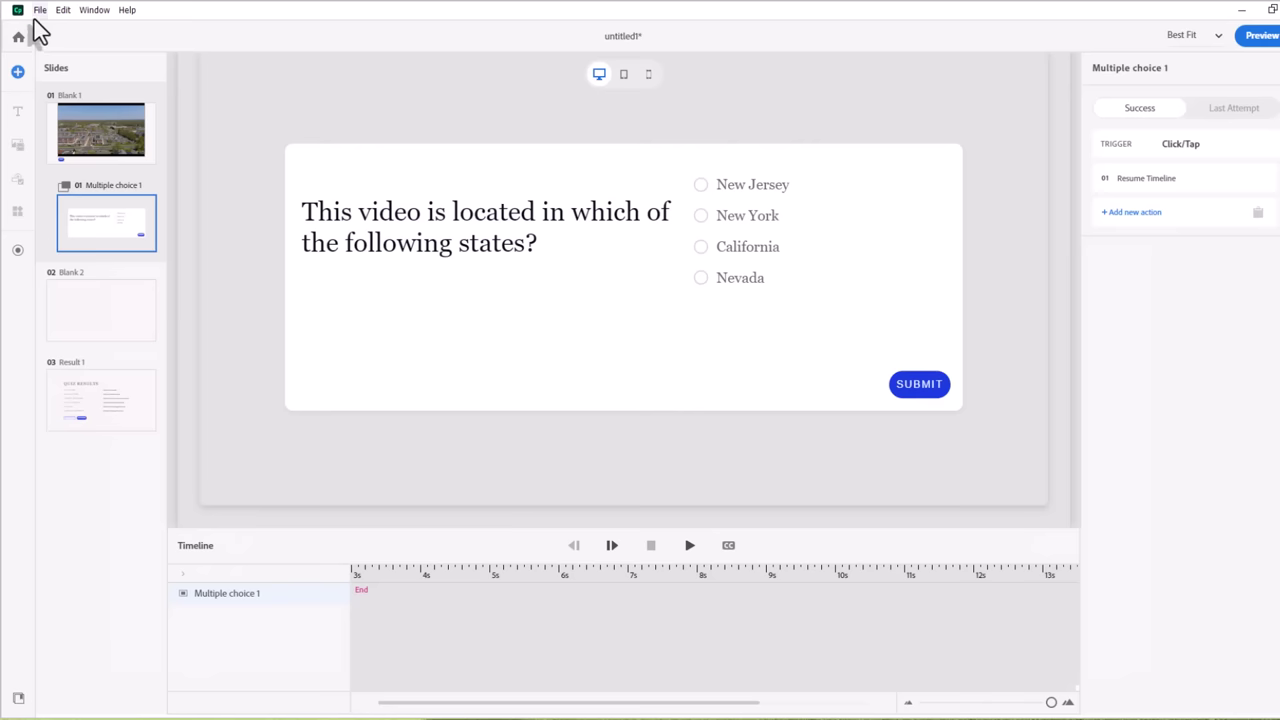
# Create a new project, add a Video media block to its blank slide, and expand the timeline.
pyautogui.click(38, 10)
pyautogui.click(38, 30)
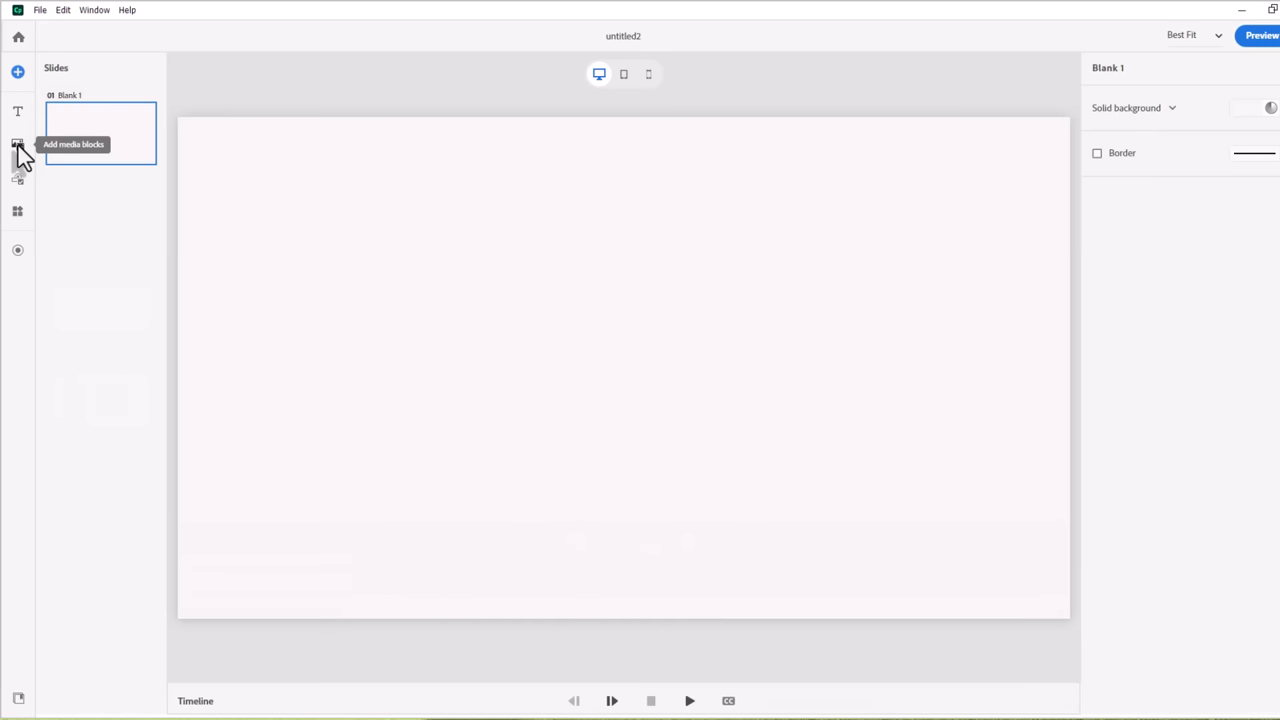
pyautogui.click(17, 145)
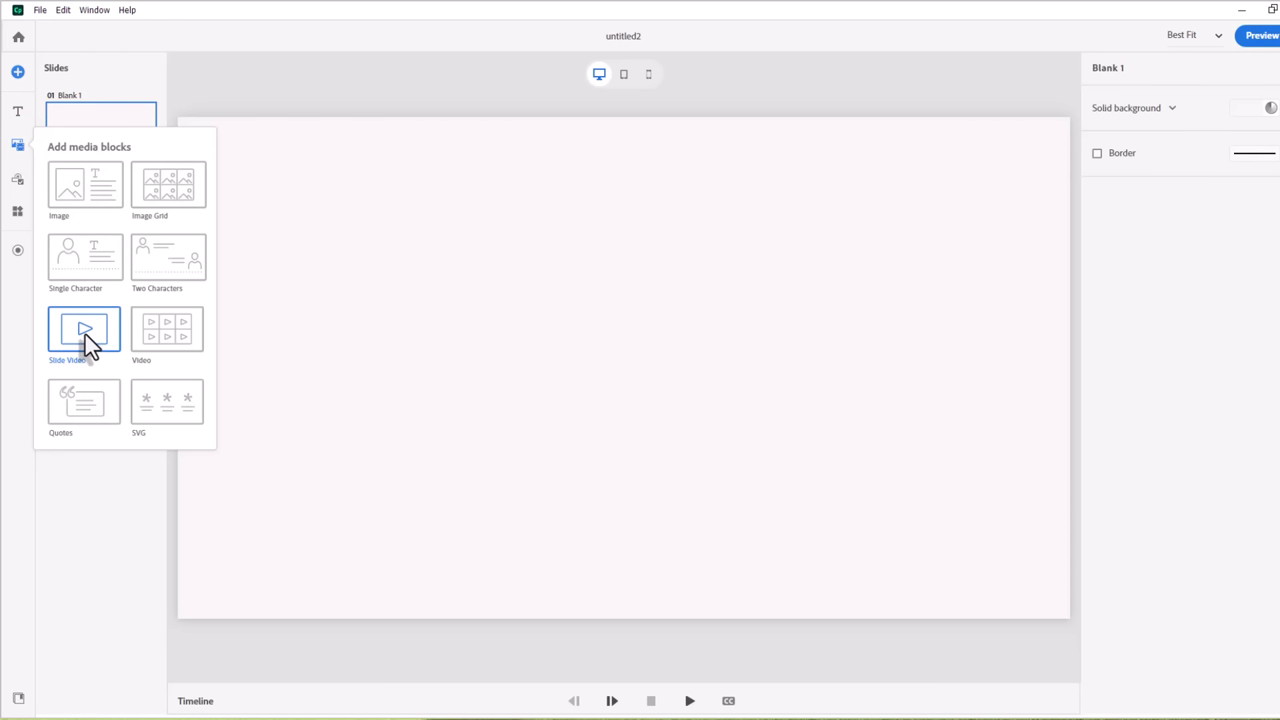
pyautogui.click(168, 335)
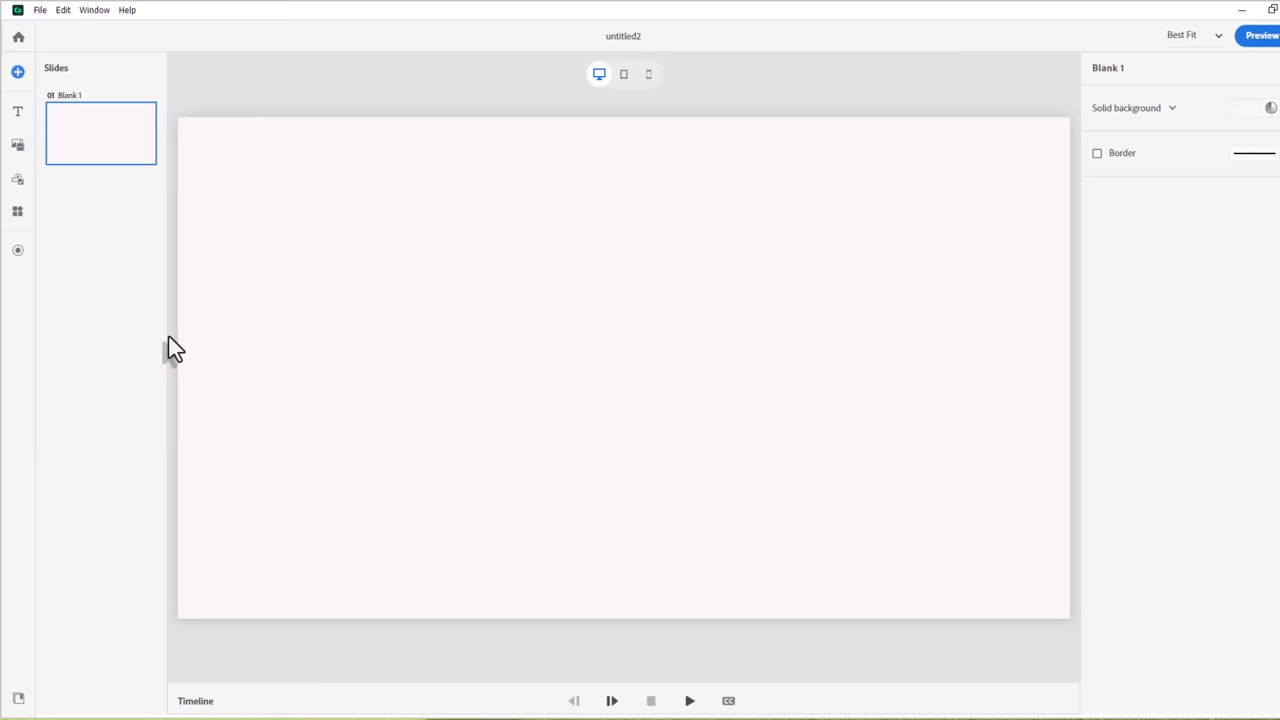
pyautogui.click(882, 699)
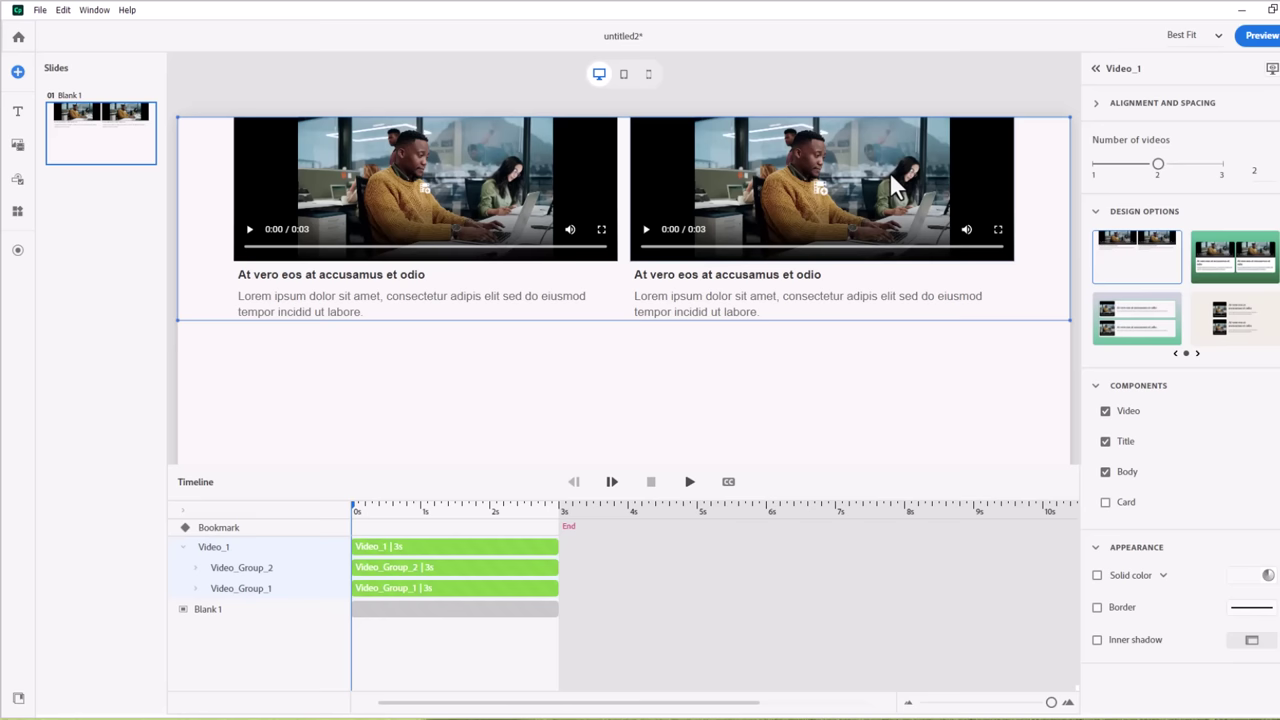
# Add a second Video media block below the first, with three videos in each block.
pyautogui.click(17, 149)
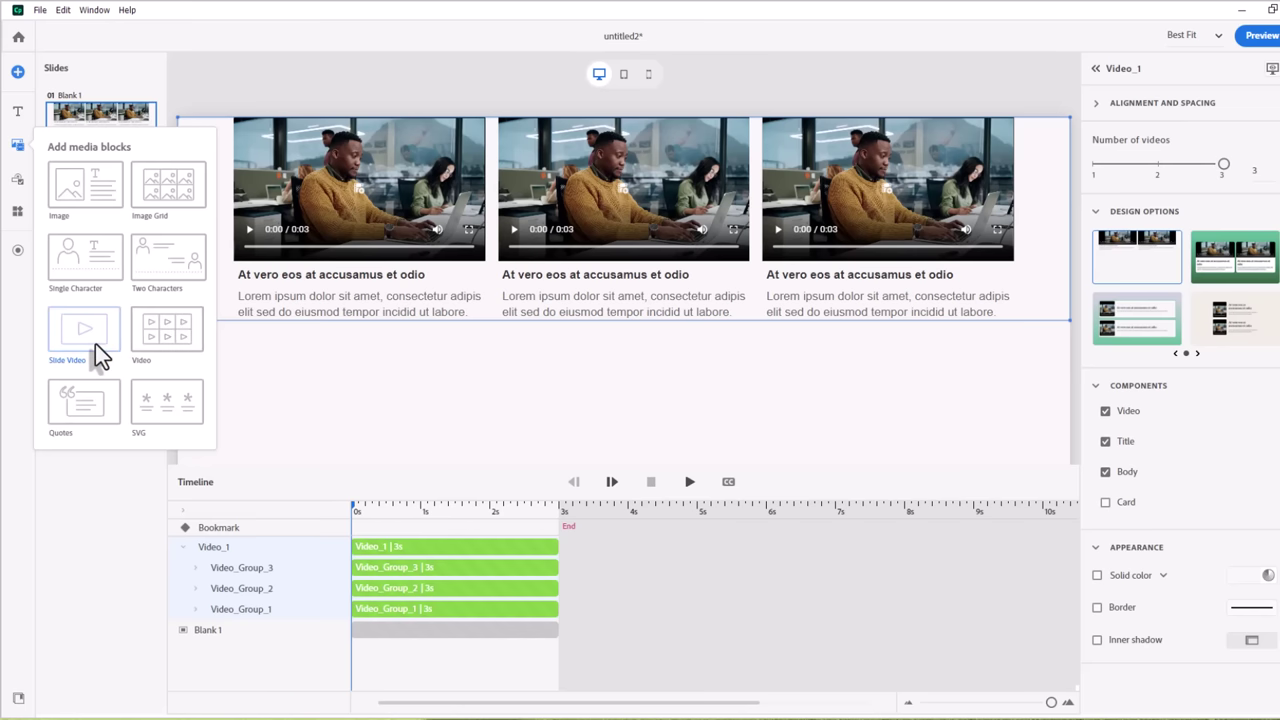
pyautogui.click(167, 332)
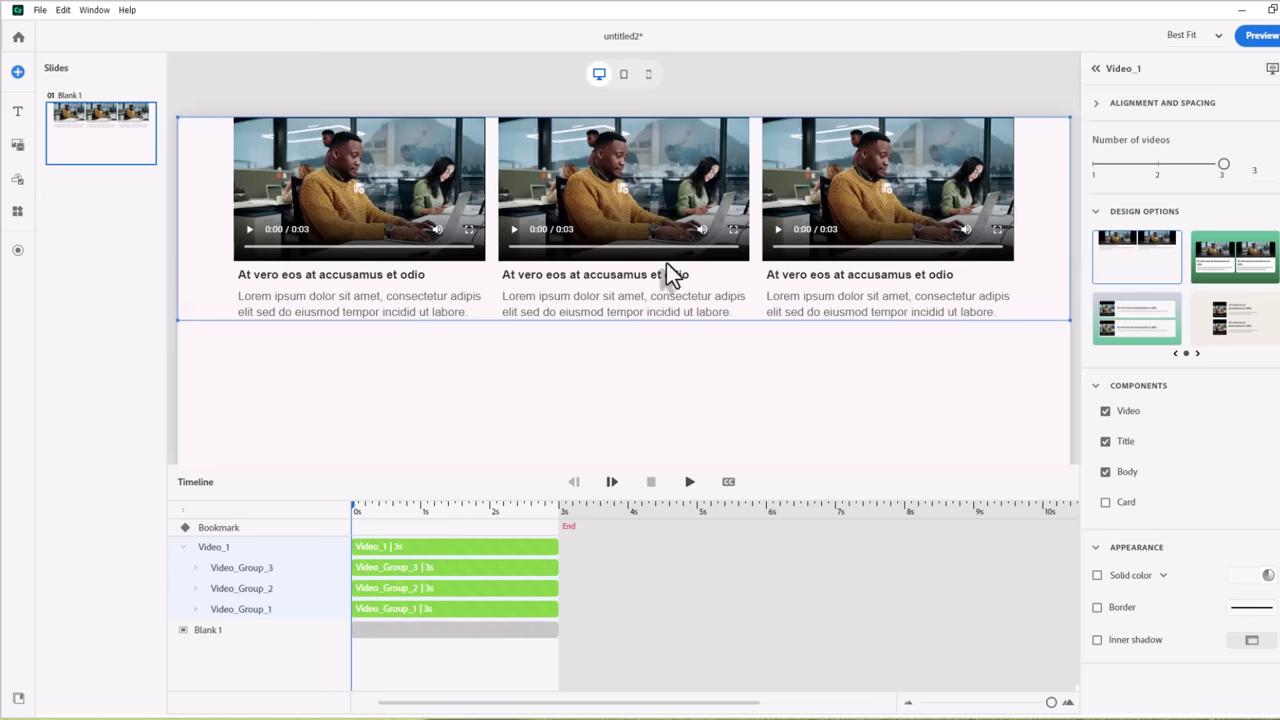
pyautogui.scroll(3, 1055, 272)
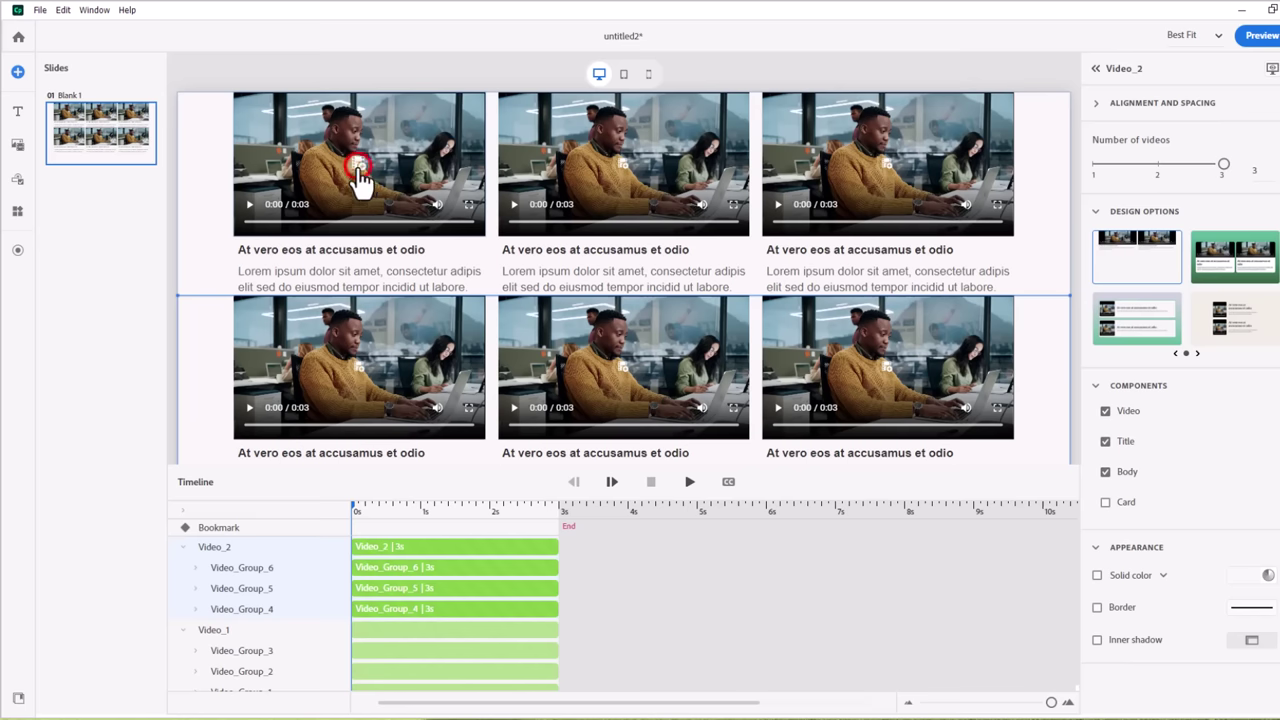
# Fill the first video placeholder of the upper block with the aerial-slider-shot-of-dorms MP4 from the Desktop.
pyautogui.doubleClick(360, 178)
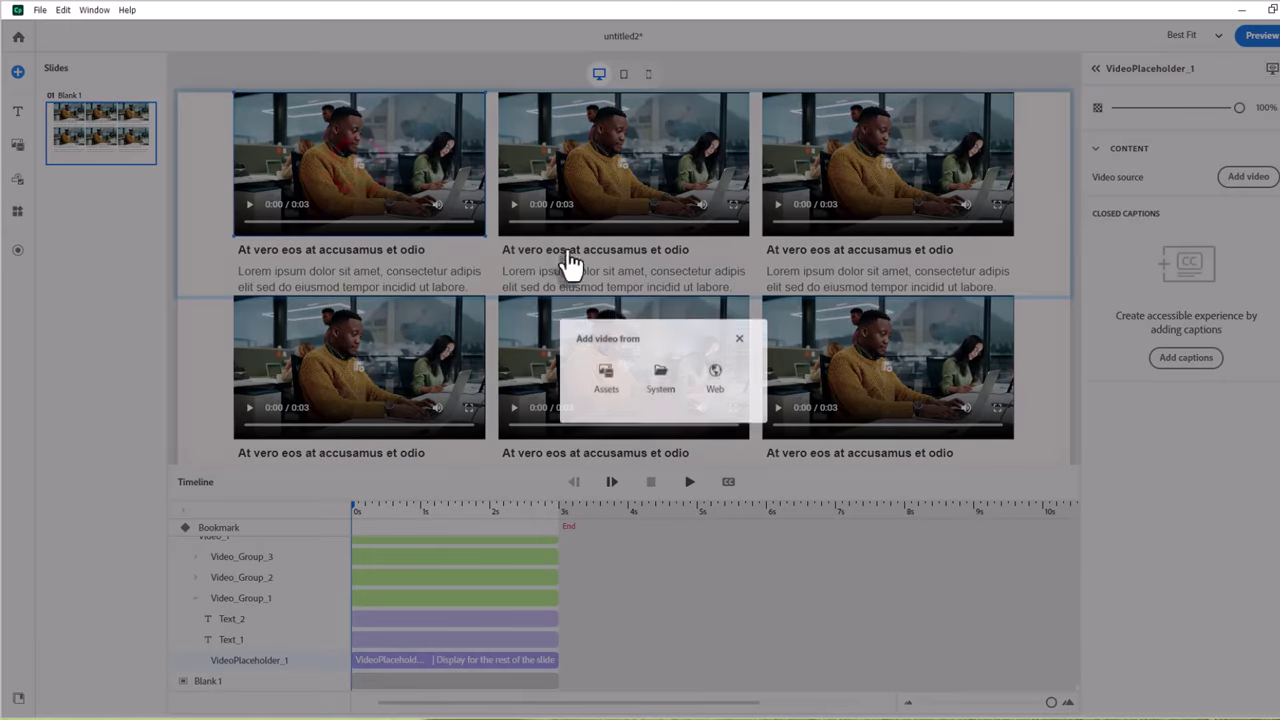
pyautogui.click(725, 378)
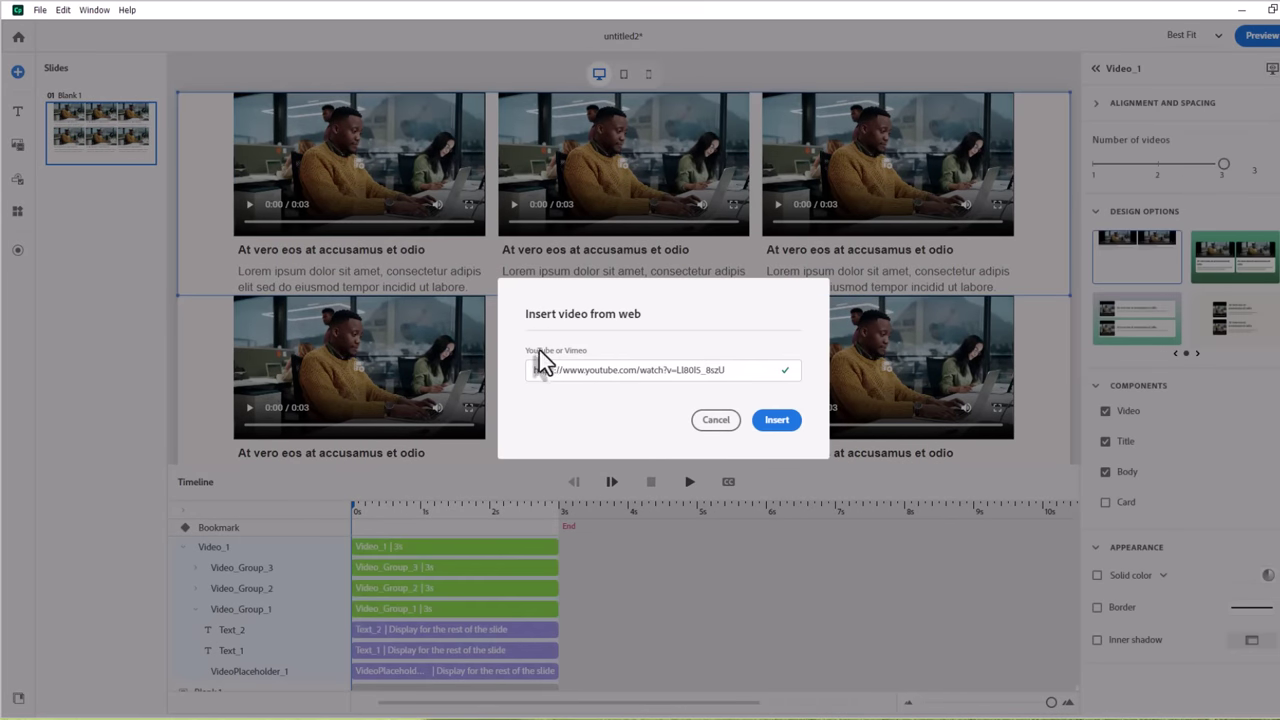
pyautogui.click(716, 419)
pyautogui.click(663, 378)
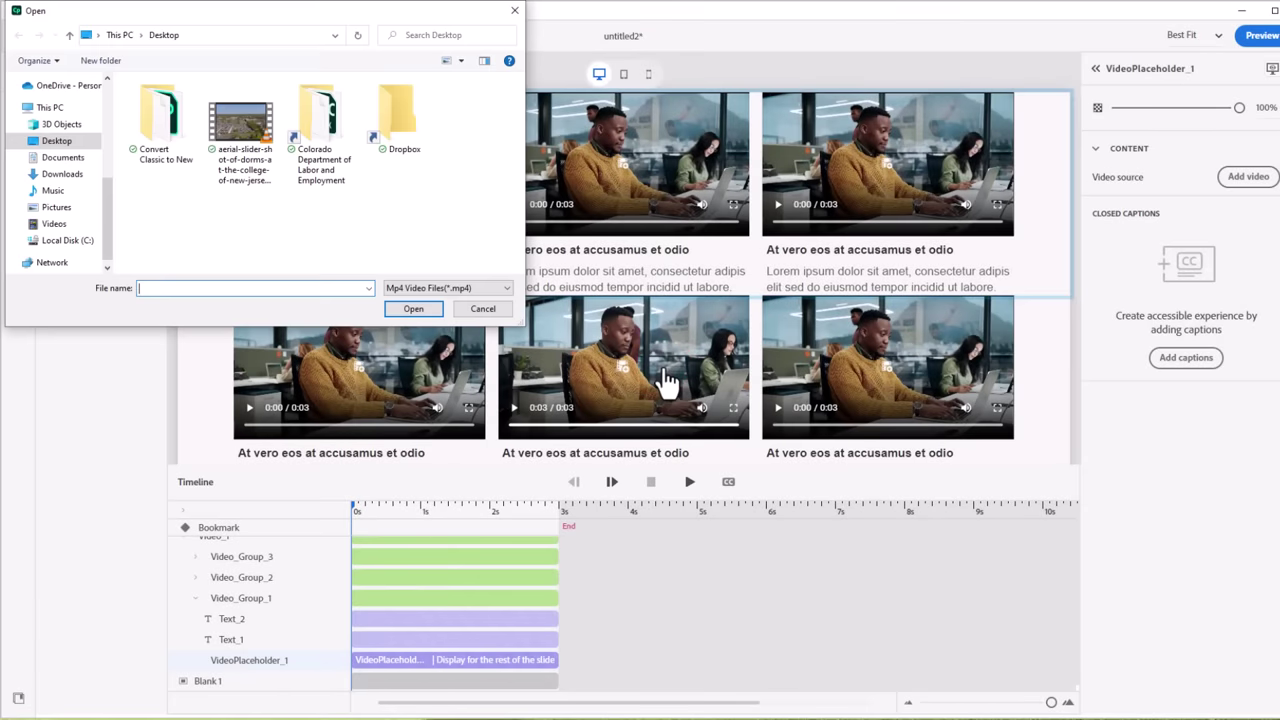
pyautogui.click(232, 118)
pyautogui.click(413, 309)
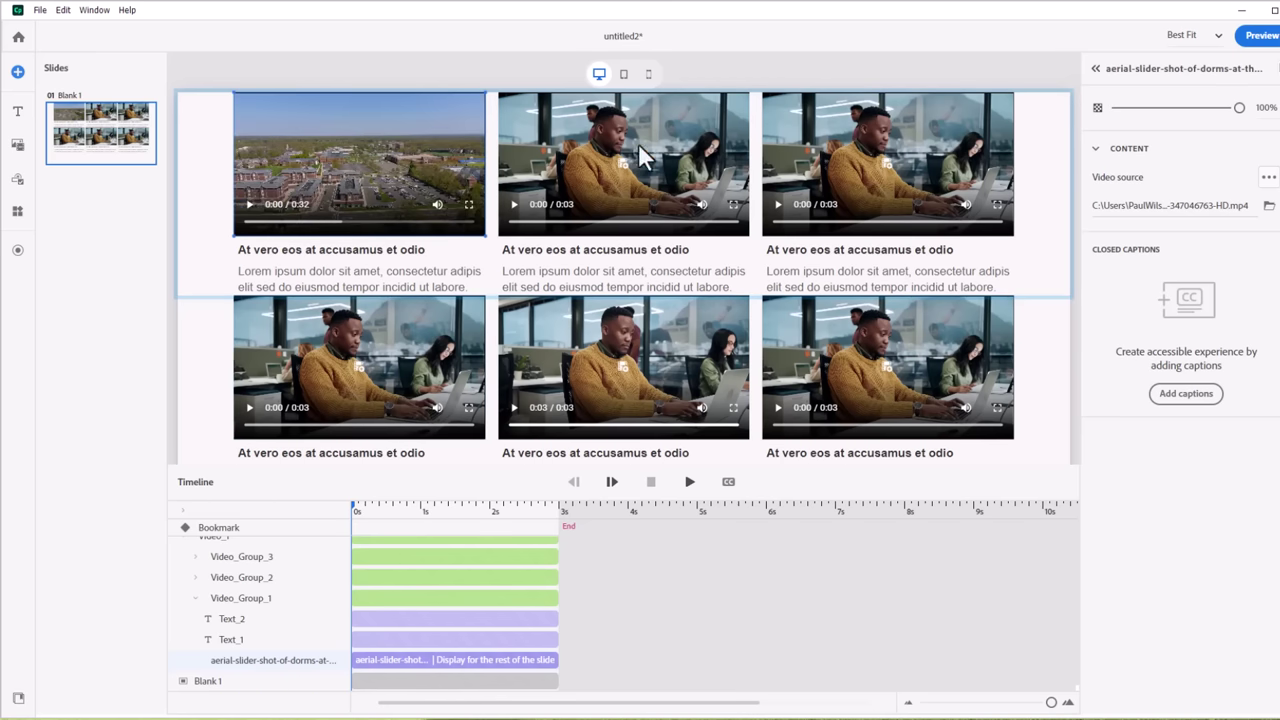
# Reduce the upper Video block to 1 video and enlarge the block's height.
pyautogui.click(206, 183)
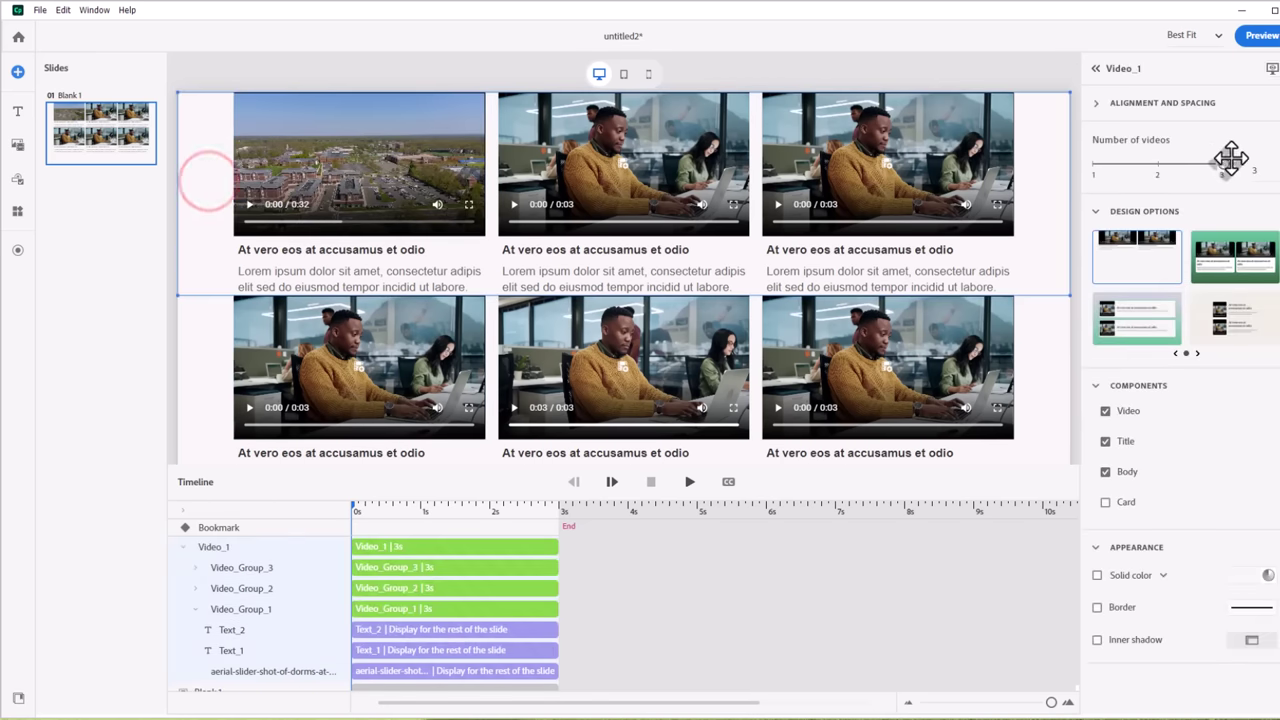
pyautogui.moveTo(1222, 166); pyautogui.dragTo(1092, 166)
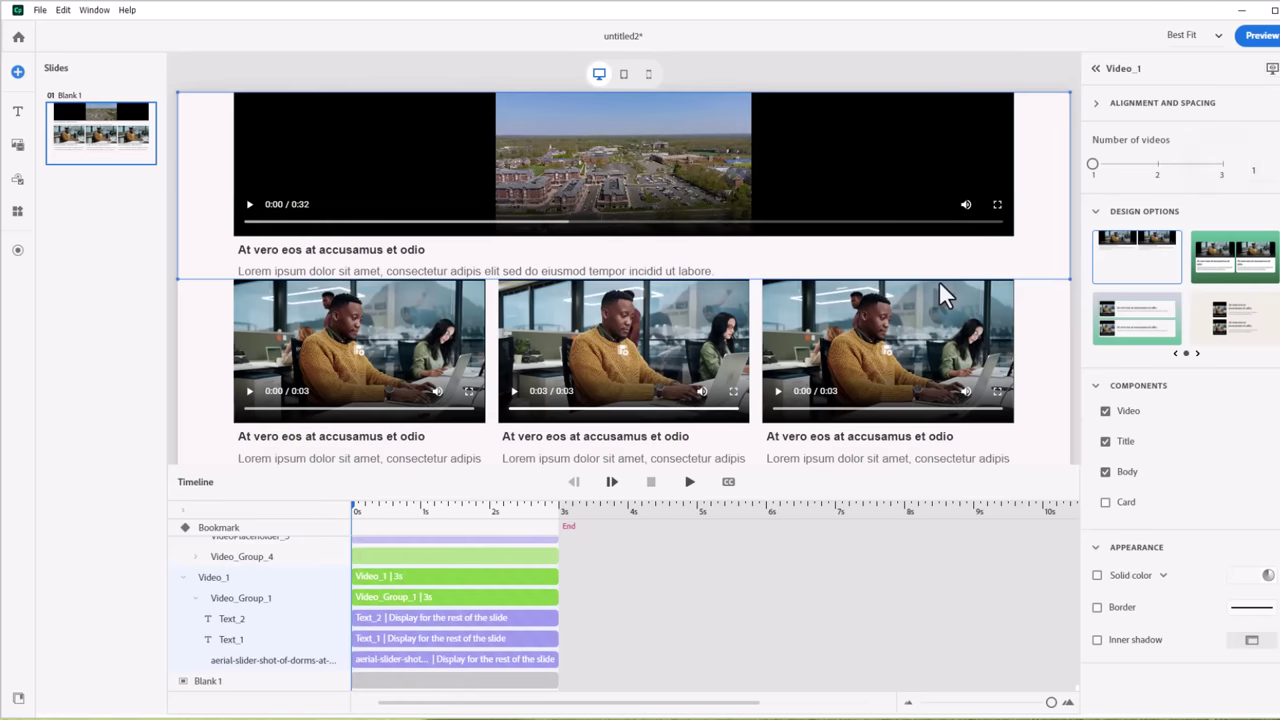
pyautogui.moveTo(1045, 281); pyautogui.dragTo(1046, 477)
pyautogui.scroll(-1, 734, 428)
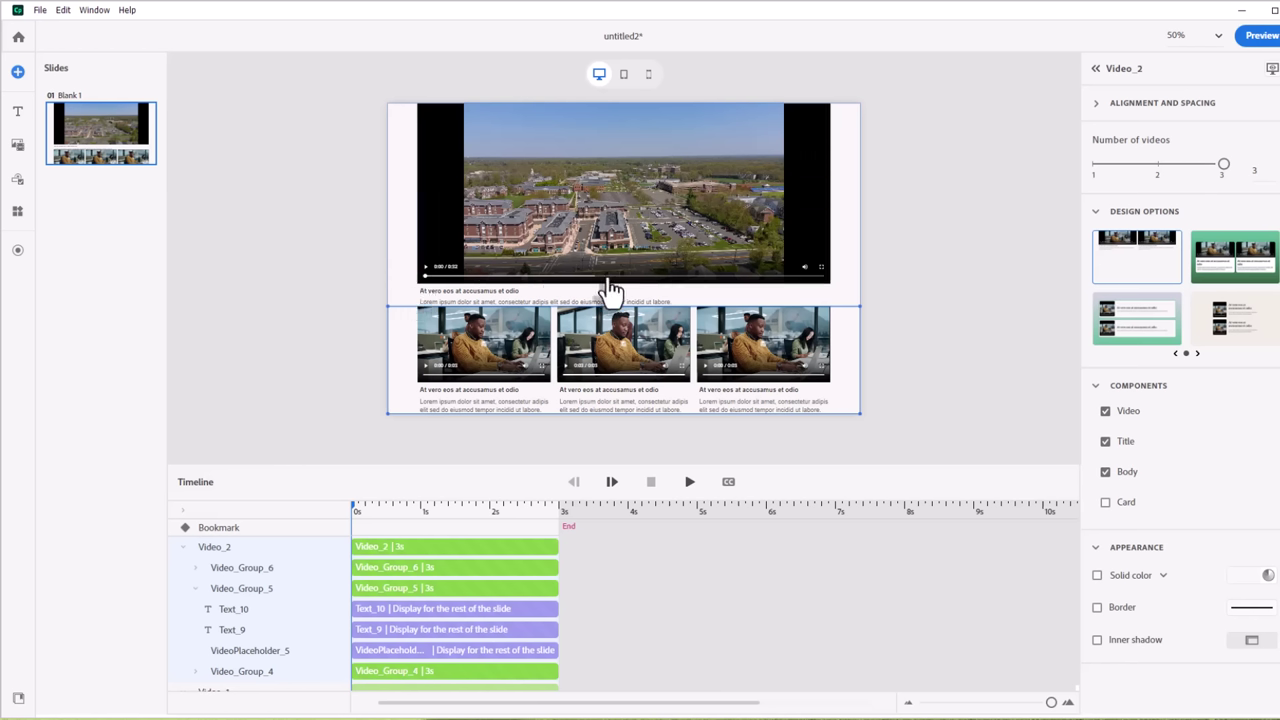
# View the aerial video in full screen and examine its closed caption settings and the slide's interaction options.
pyautogui.moveTo(806, 283)
pyautogui.click(820, 270)
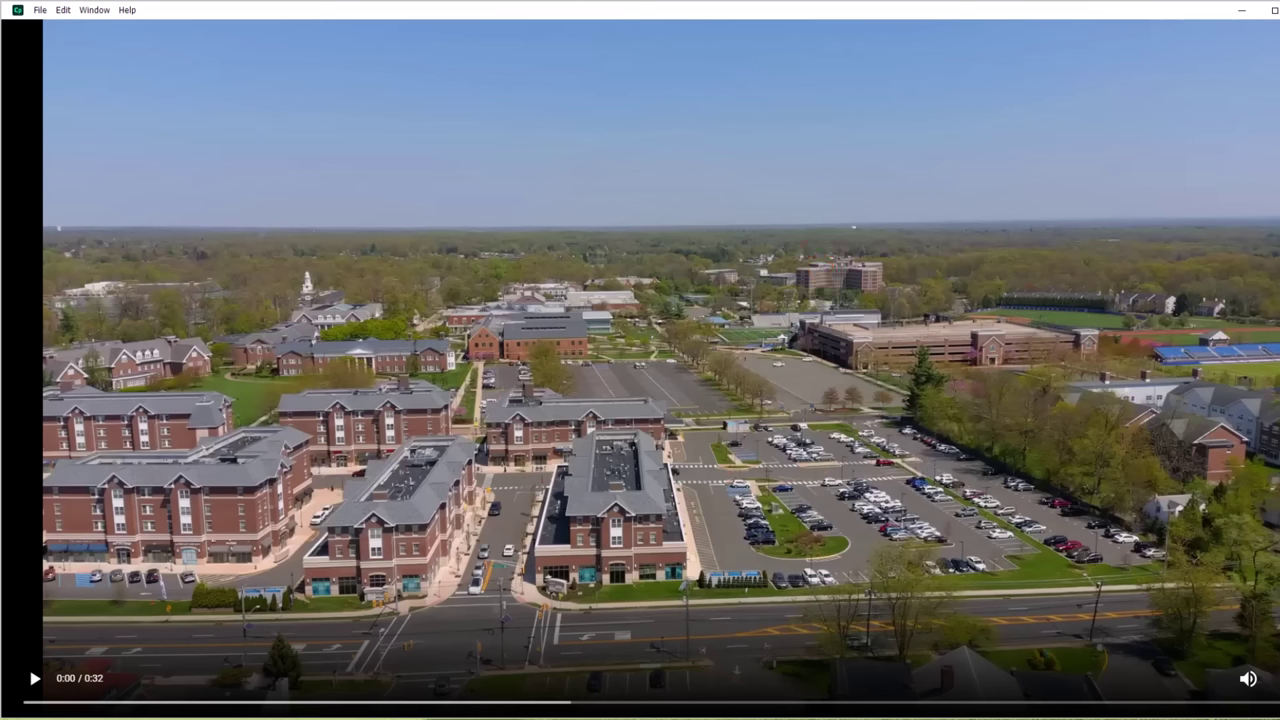
pyautogui.press('Escape')
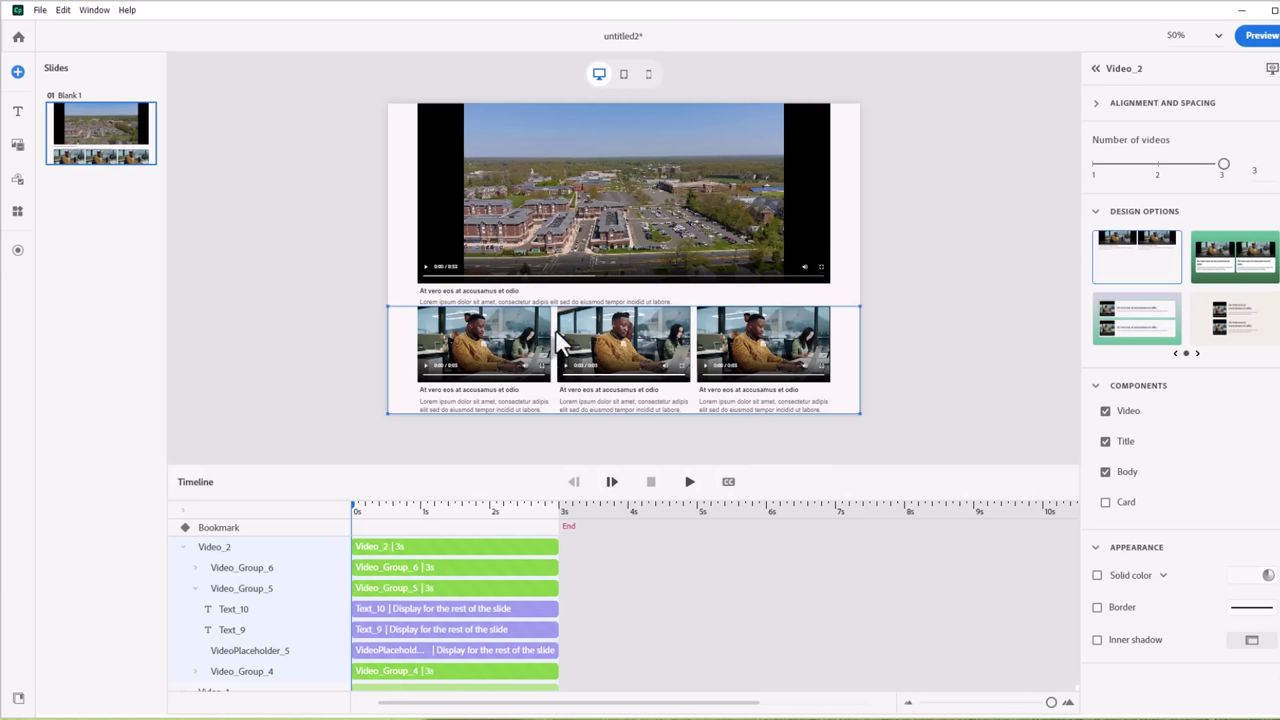
pyautogui.click(632, 143)
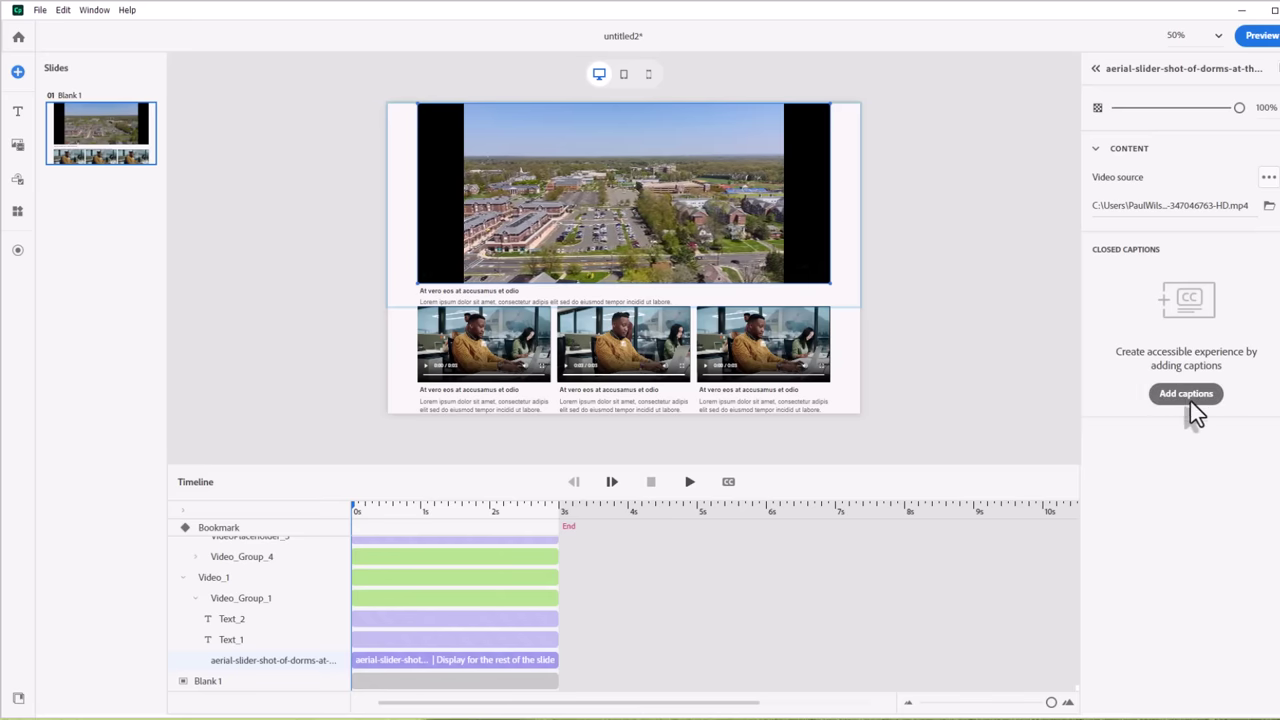
pyautogui.click(946, 210)
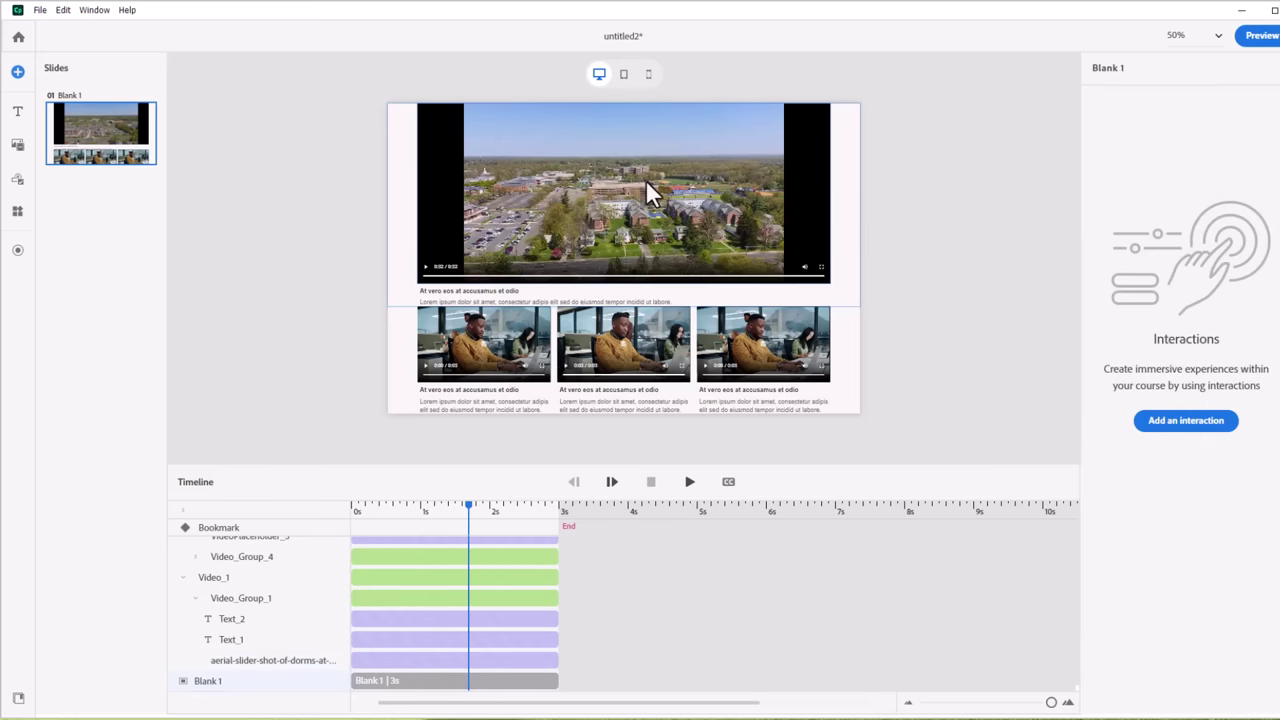
# Add a Paragraph text block and an Image media block below the row of three videos.
pyautogui.click(15, 117)
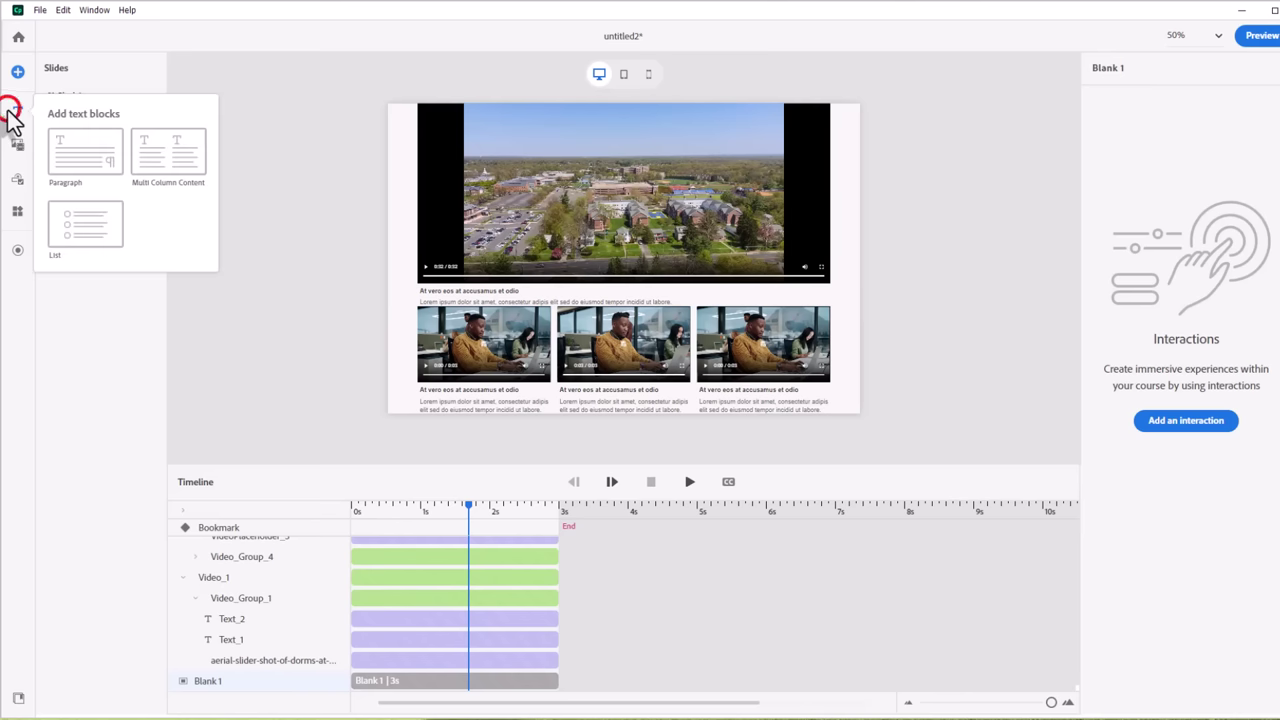
pyautogui.click(80, 162)
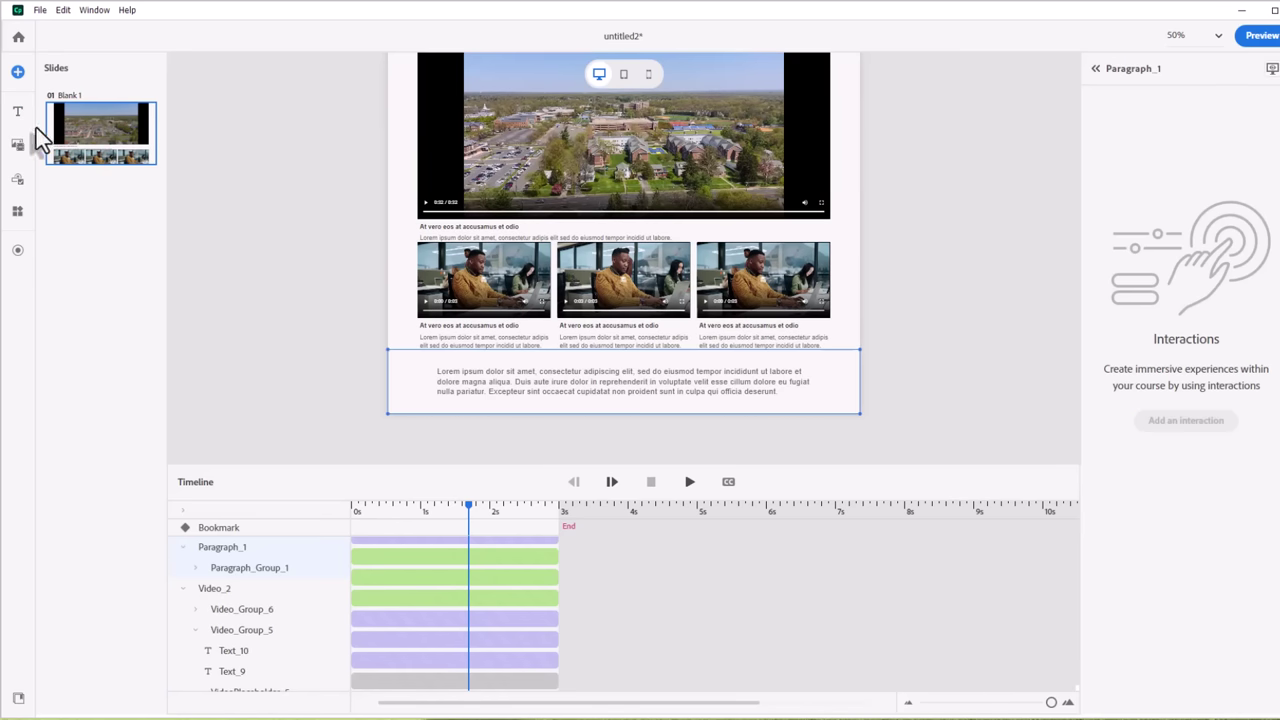
pyautogui.click(20, 143)
pyautogui.click(78, 176)
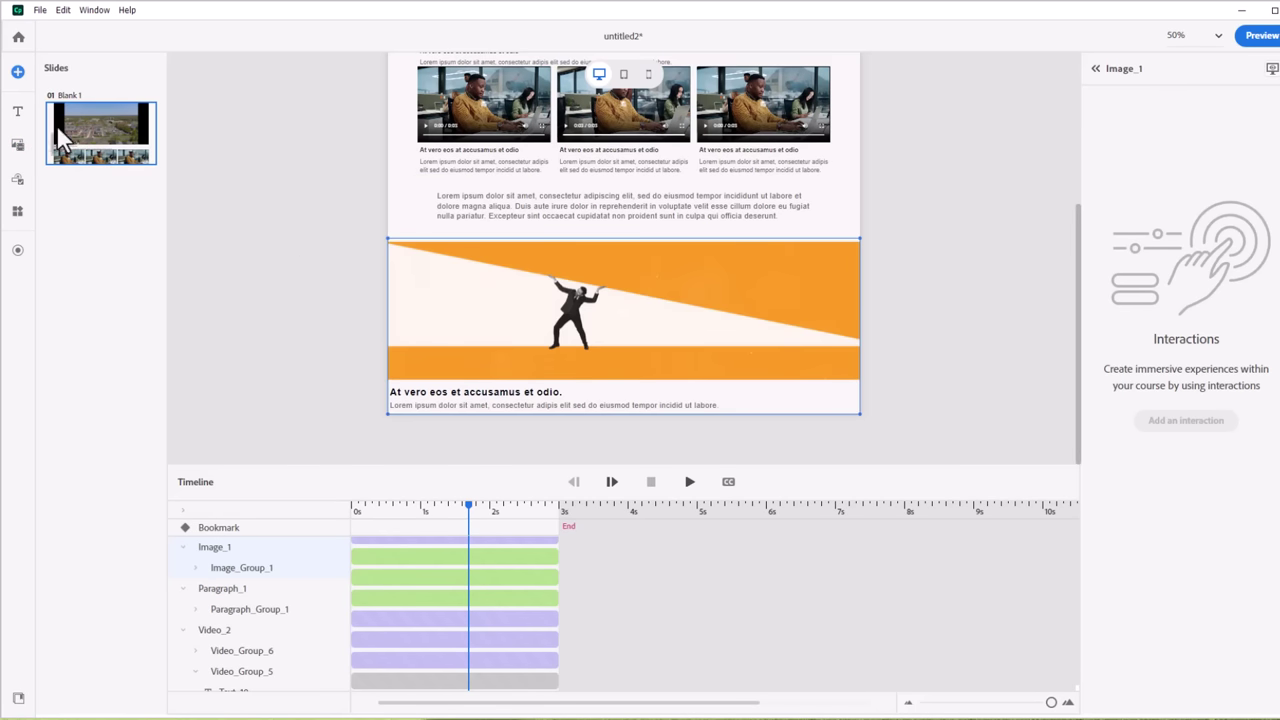
# Add a Multi Column Content text block and a Video media block below the image block.
pyautogui.click(17, 112)
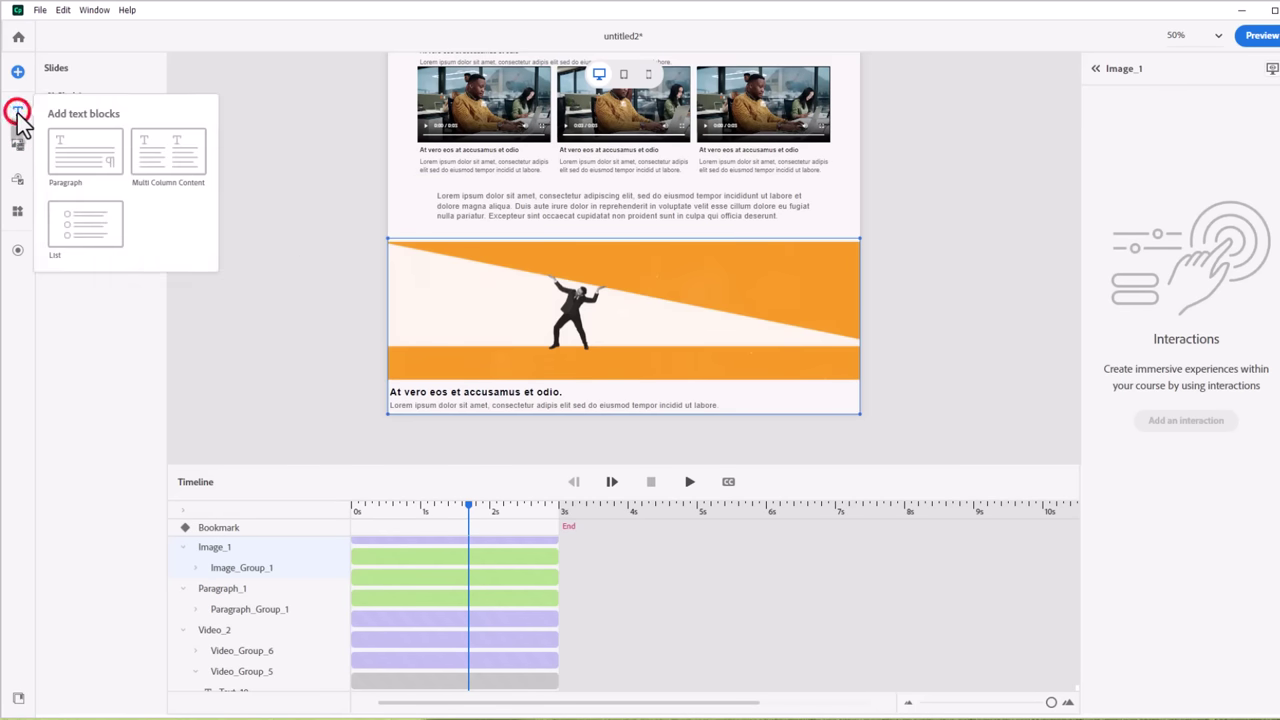
pyautogui.click(160, 152)
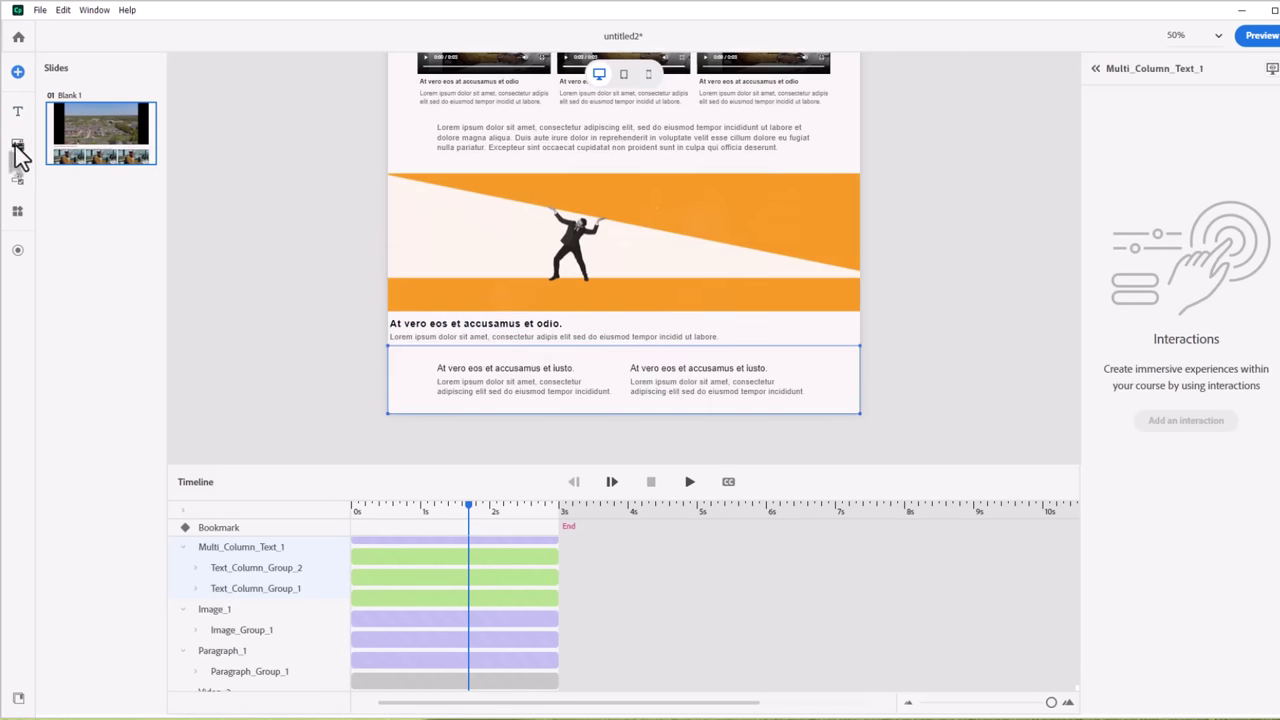
pyautogui.click(16, 146)
pyautogui.click(175, 327)
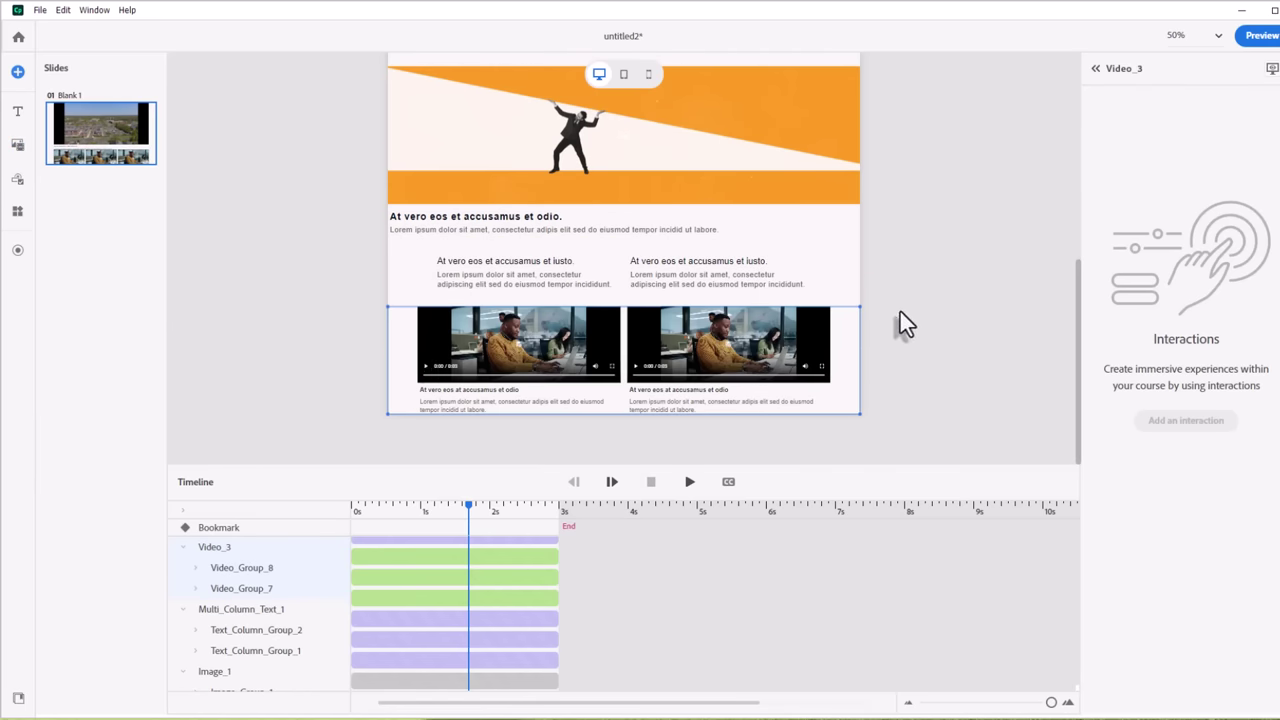
pyautogui.scroll(6, 898, 322)
pyautogui.scroll(-6, 900, 322)
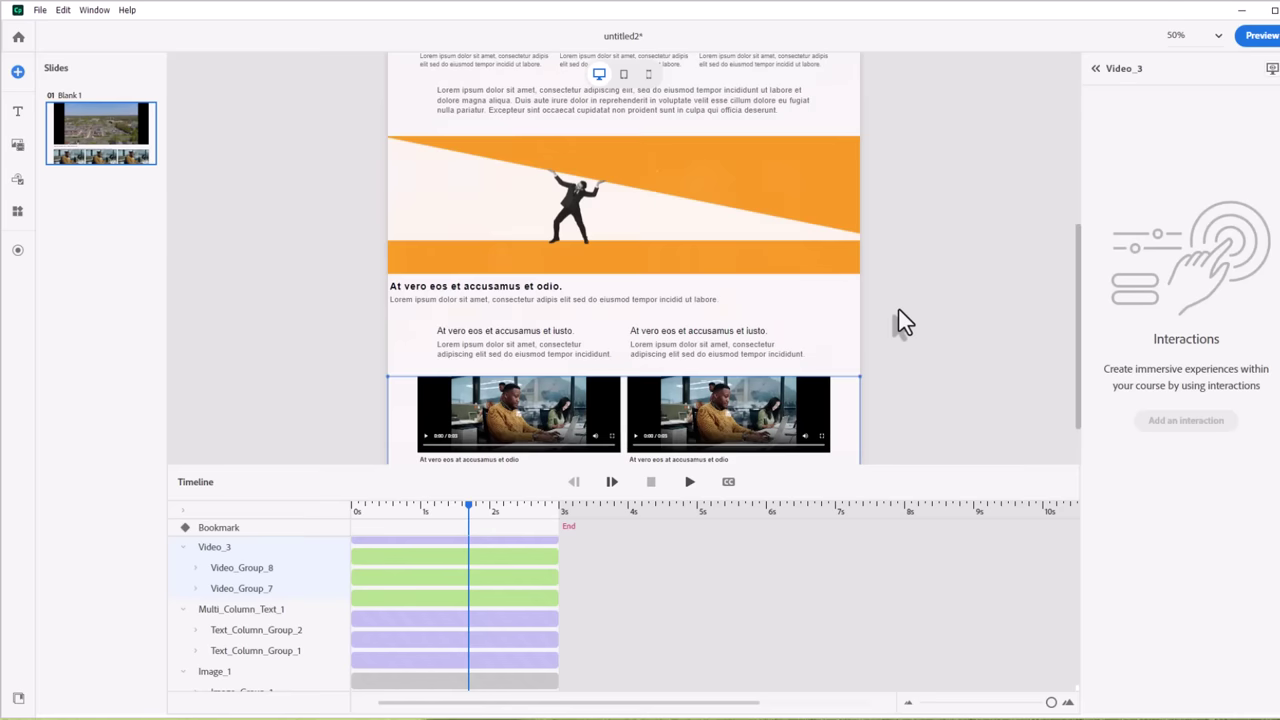
pyautogui.scroll(-1, 900, 322)
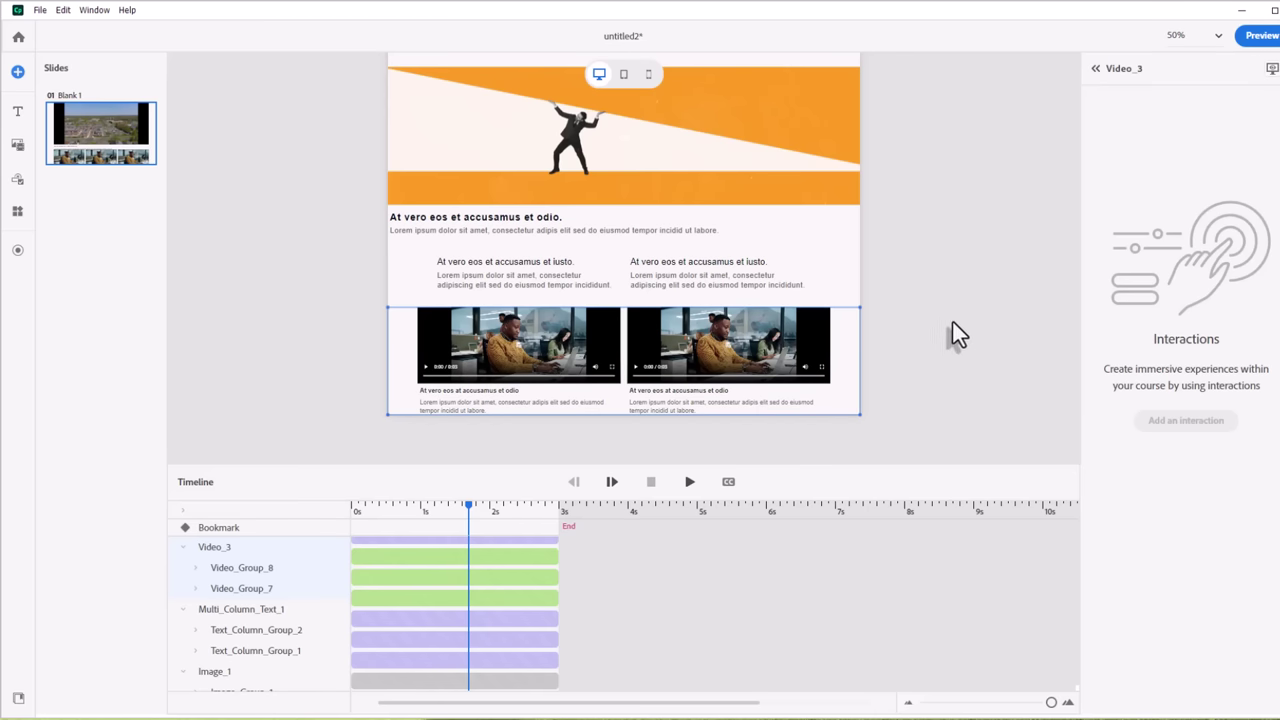
# Preview the project and test playing, pausing and scrubbing the large aerial video back to about 0:01.
pyautogui.scroll(-5, 953, 323)
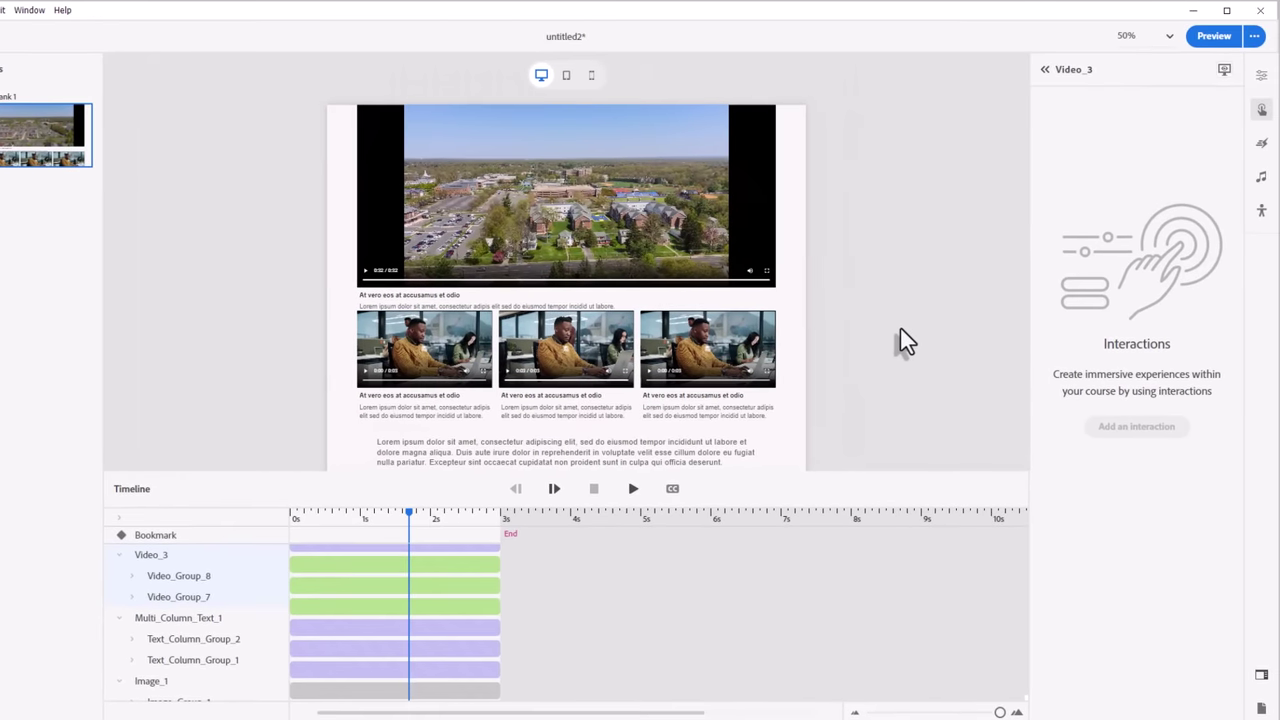
pyautogui.click(1208, 42)
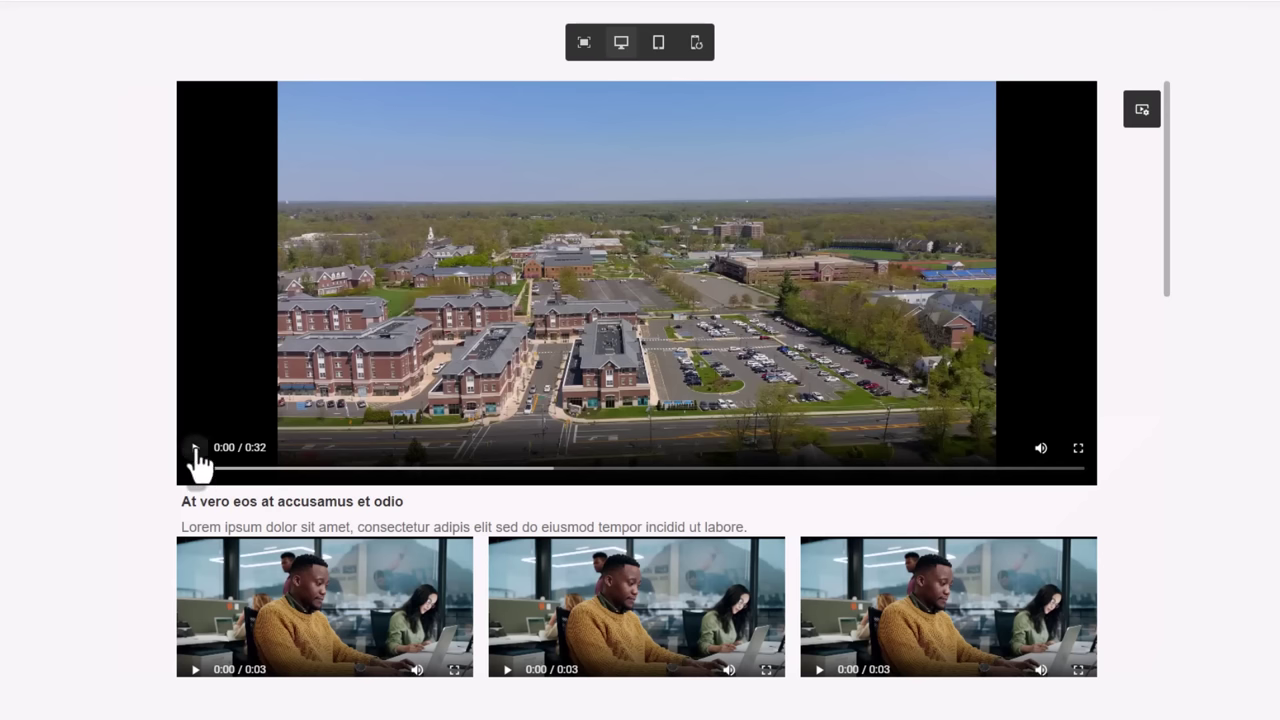
pyautogui.click(195, 448)
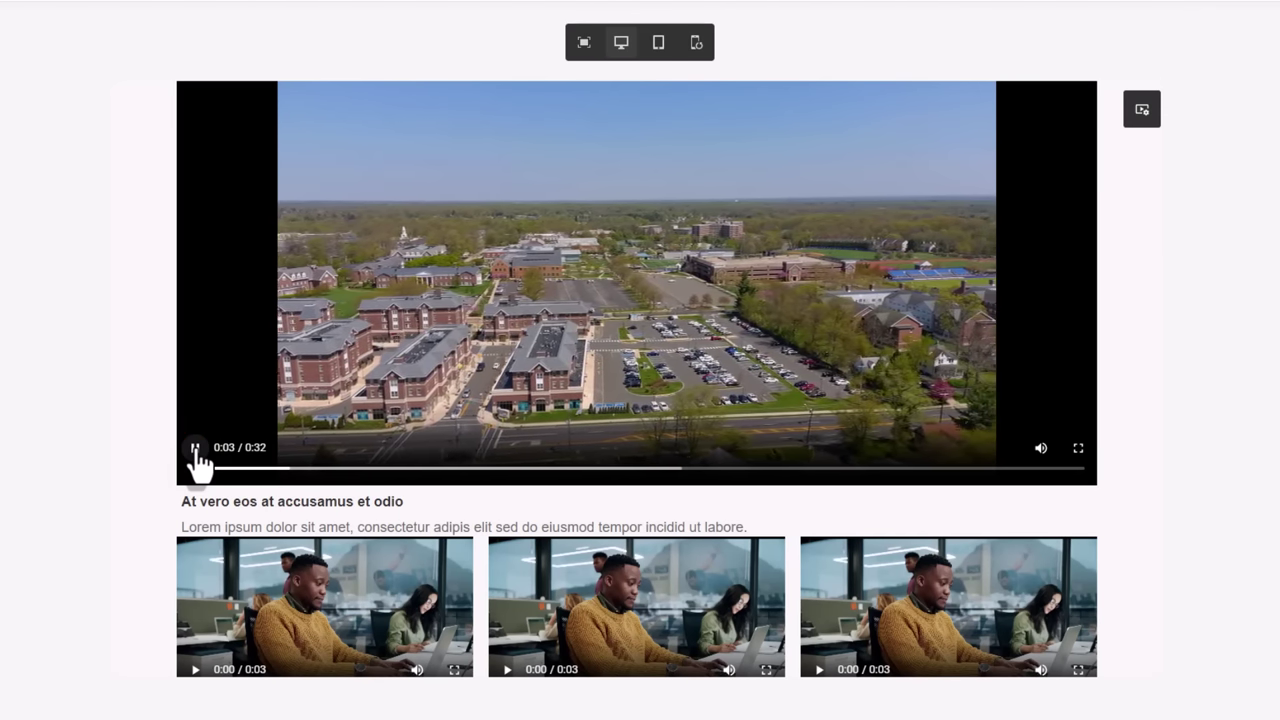
pyautogui.click(195, 448)
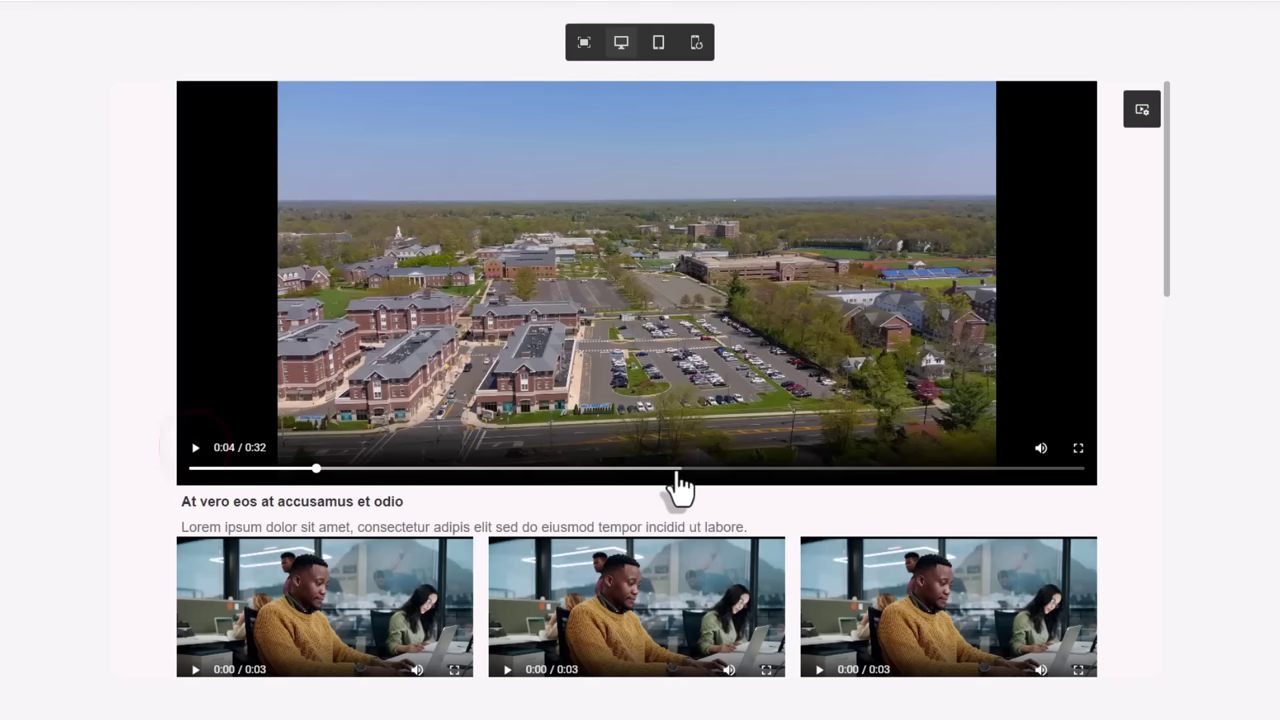
pyautogui.moveTo(676, 468); pyautogui.dragTo(222, 478)
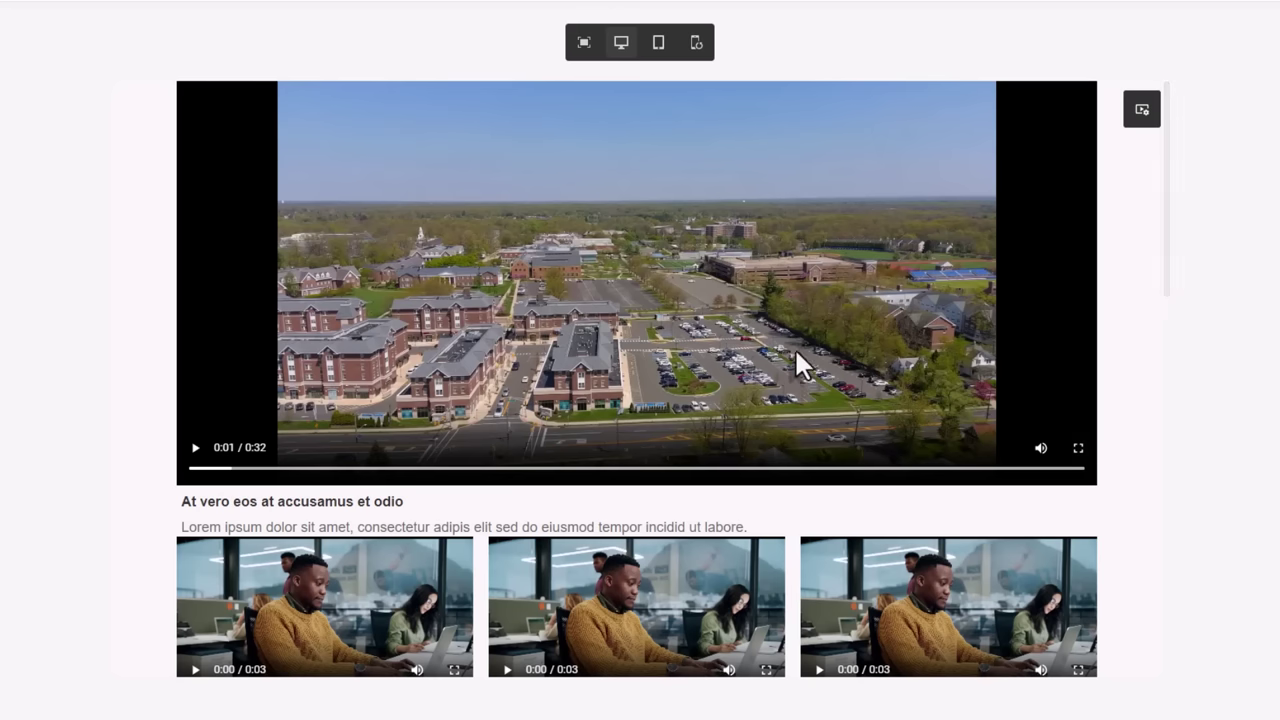
# Play the middle video of the three-video row and the first video of the two-video row, and view the second one in full screen.
pyautogui.scroll(-2, 602, 286)
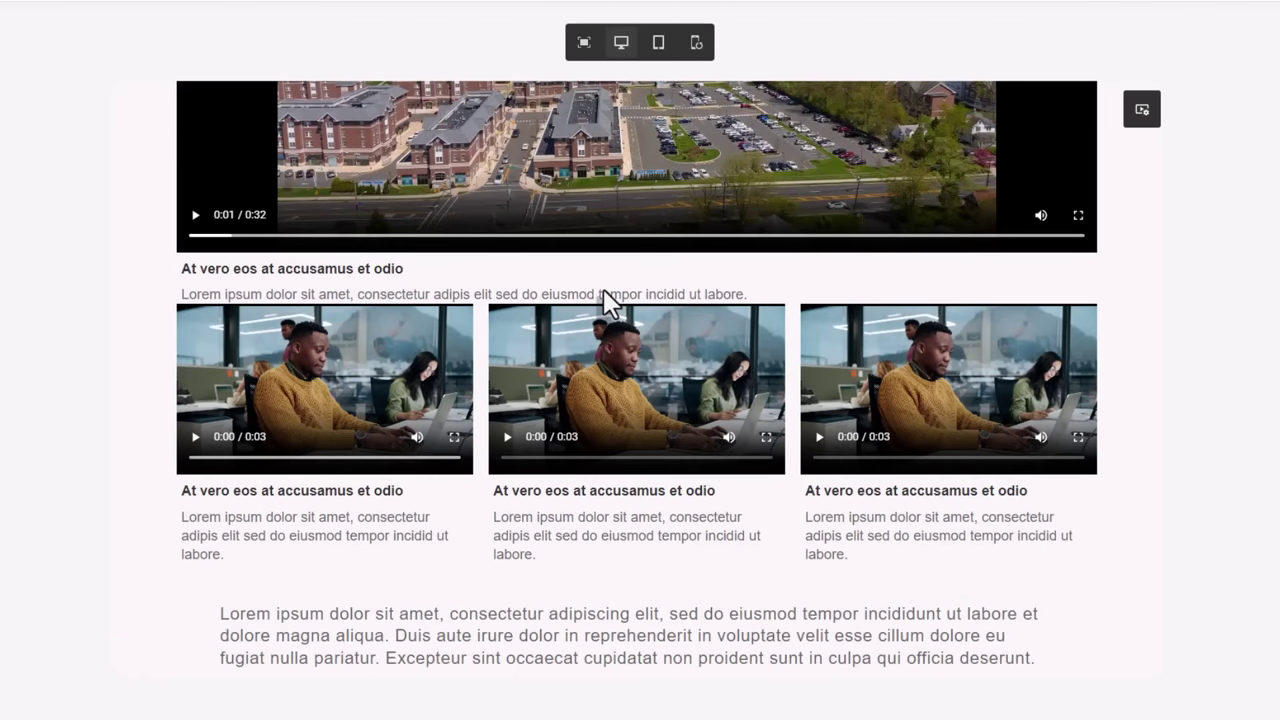
pyautogui.scroll(-1, 603, 290)
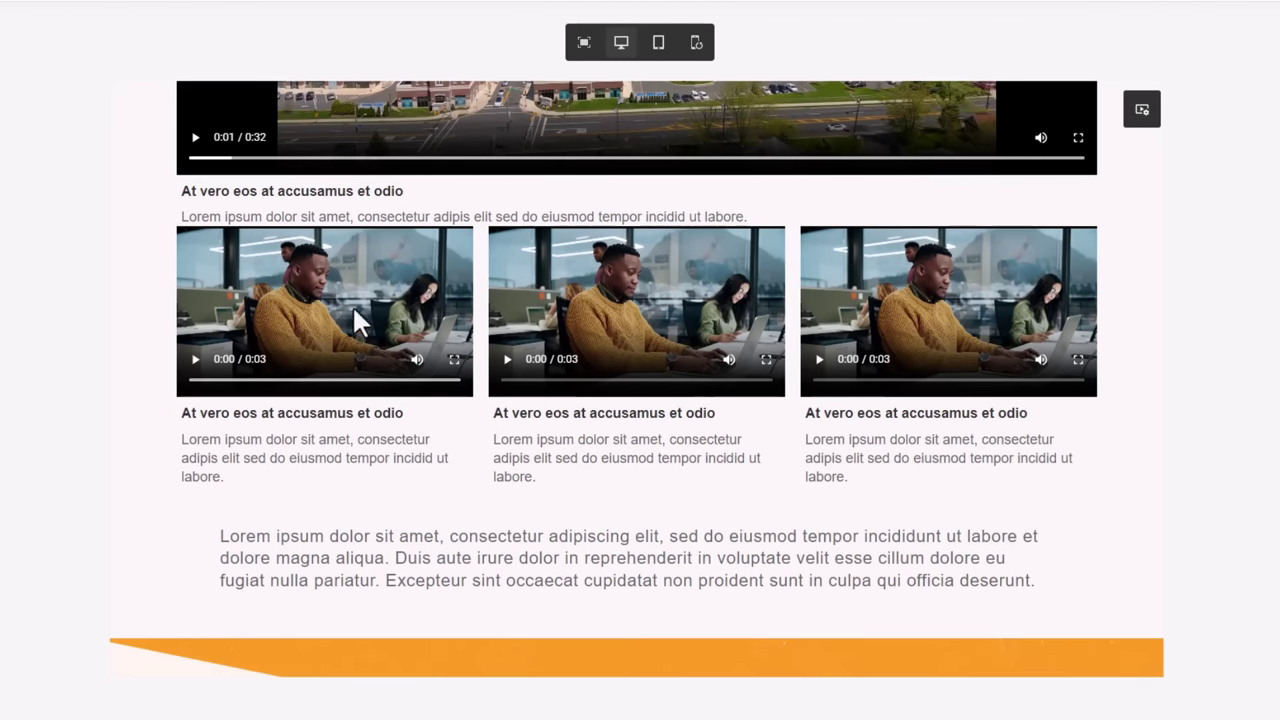
pyautogui.click(507, 363)
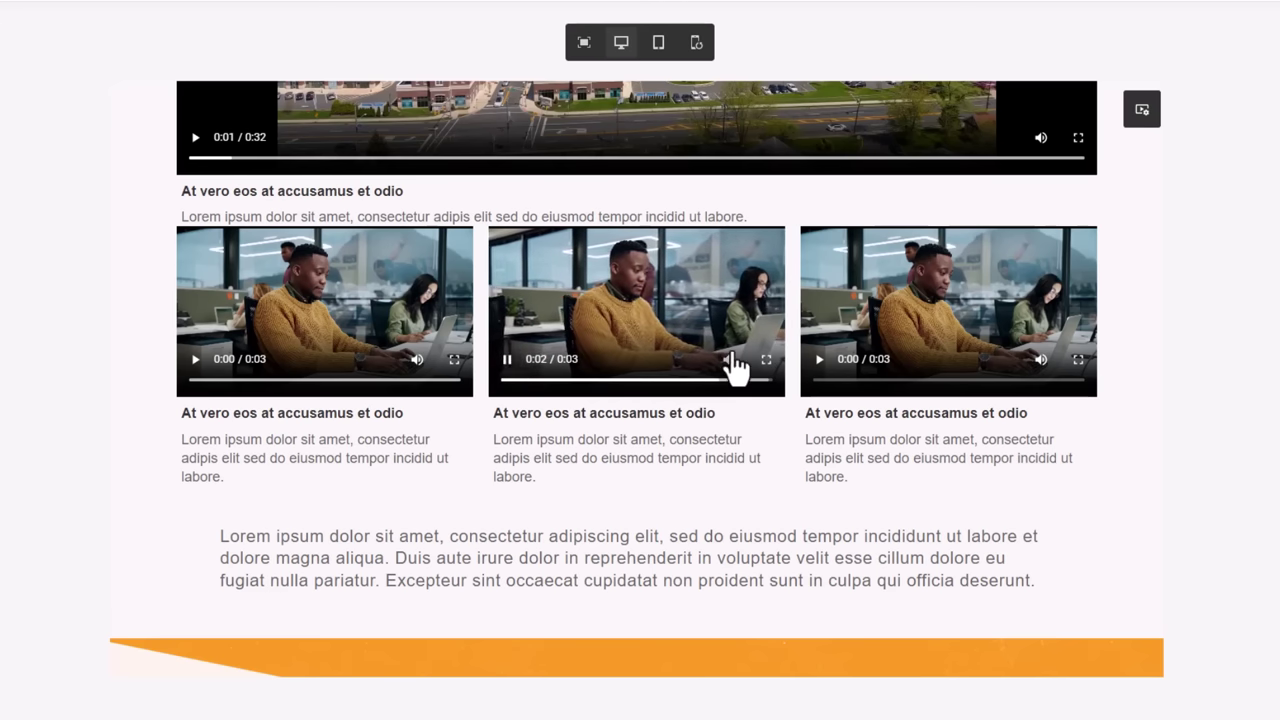
pyautogui.scroll(-8, 735, 368)
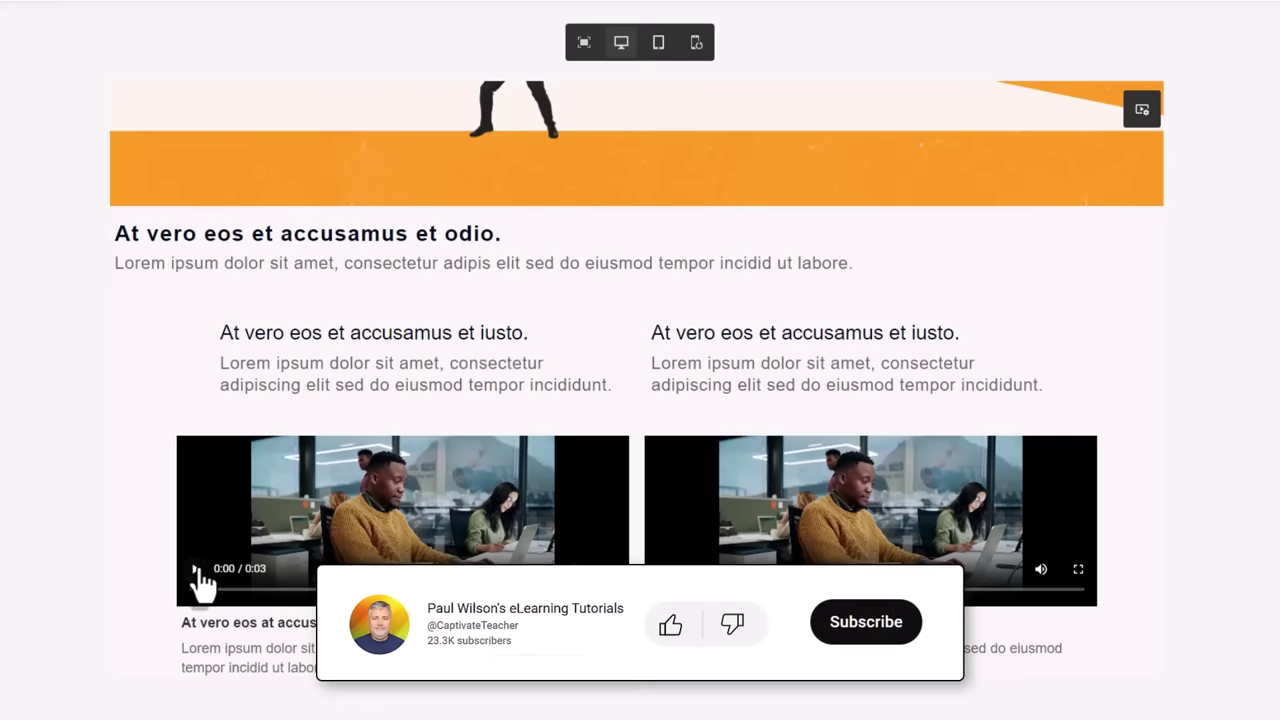
pyautogui.click(196, 569)
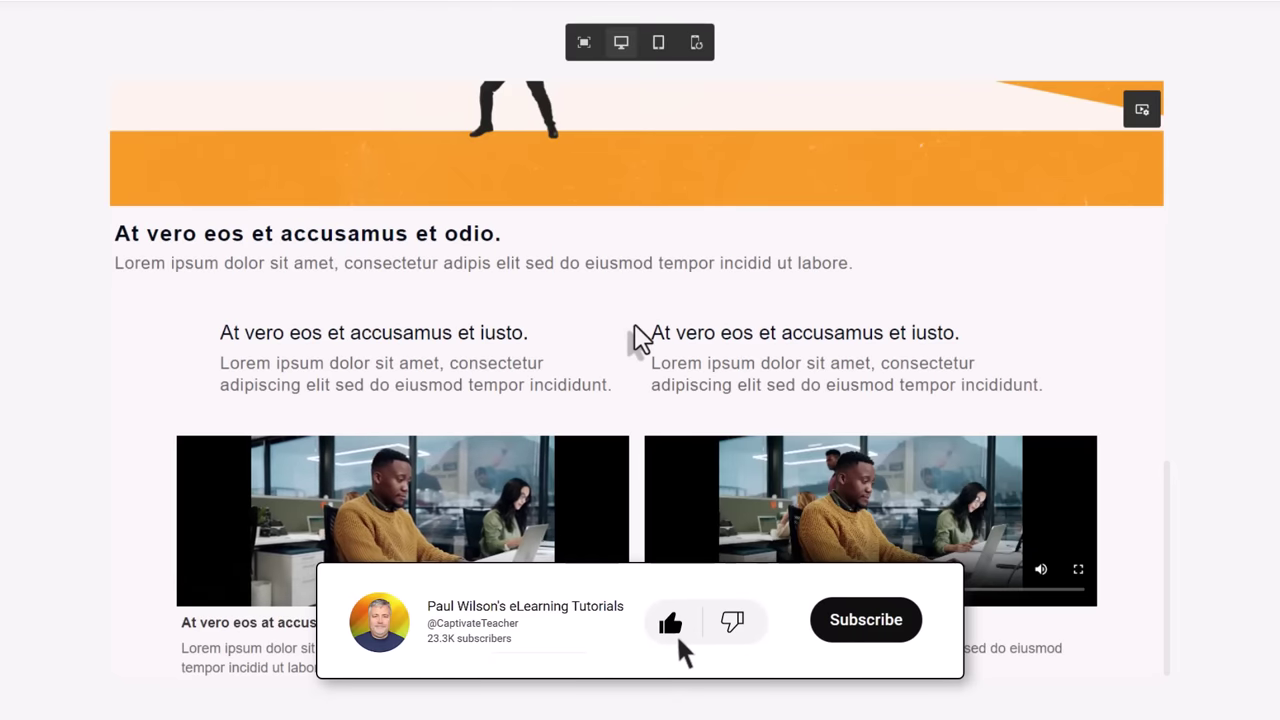
pyautogui.click(1078, 569)
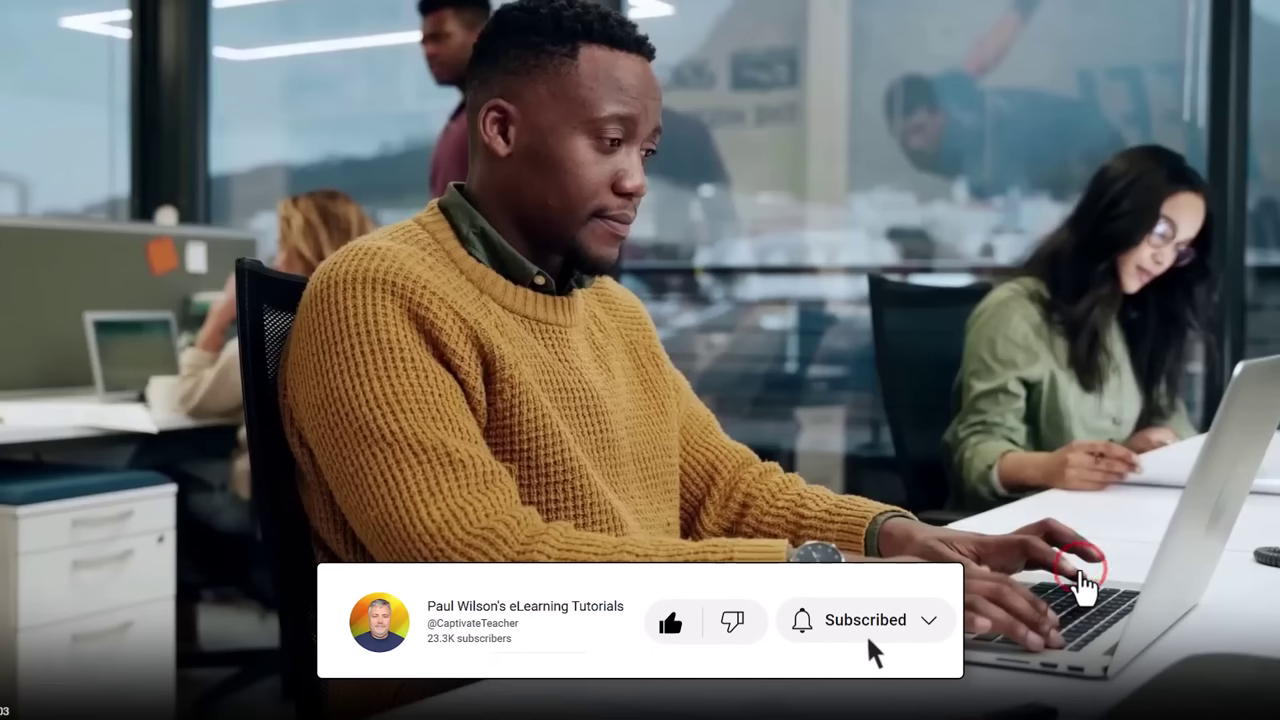